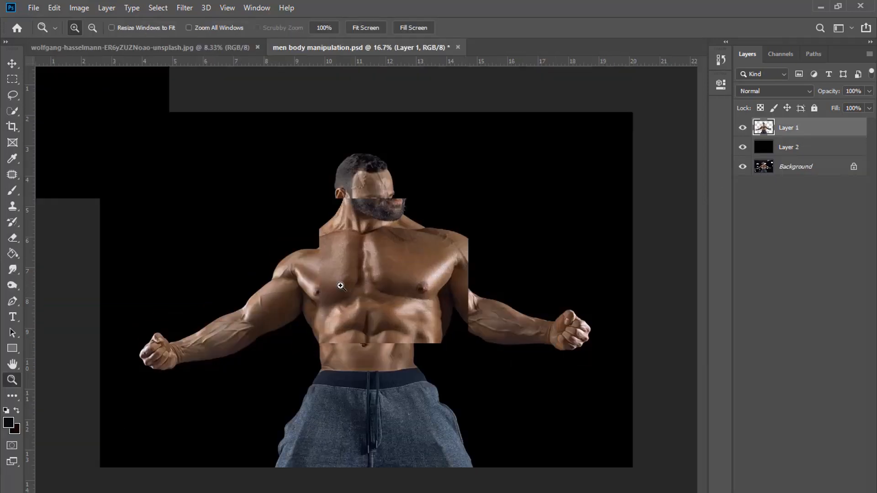
Step: Toggle the lower layers' visibility to compare the cut-out body with the original photo
click(742, 147)
click(742, 167)
click(742, 147)
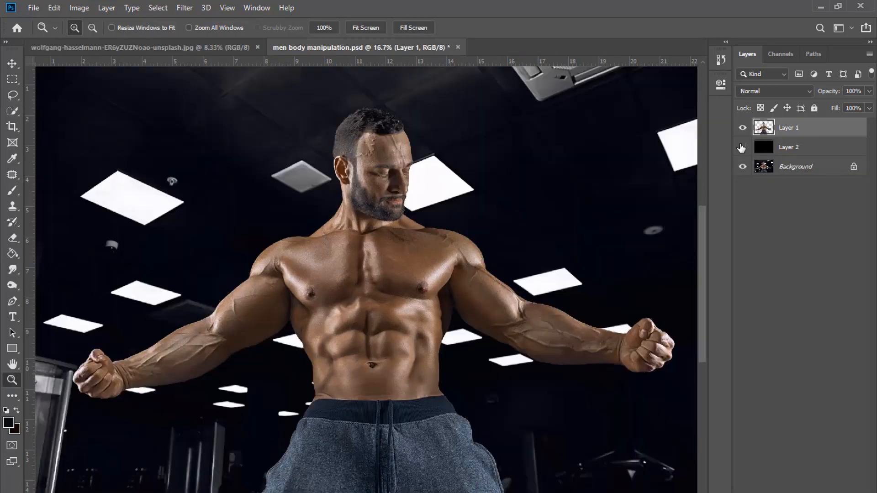
Step: Duplicate Layer 1, the cut-out body, twice
alt+click(245, 124)
key(ctrl+j)
key(ctrl+j)
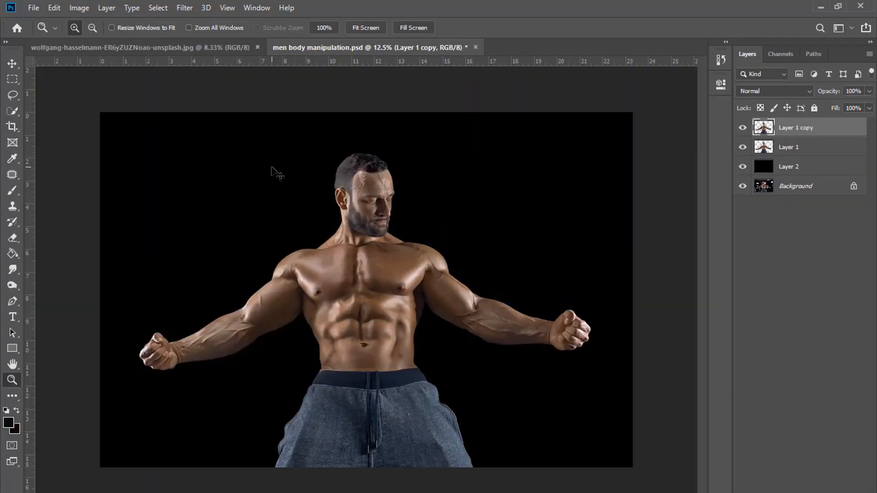
Step: Apply a High Pass filter with a radius of 5.4 pixels to the topmost copy of the body
click(185, 10)
mouse_move(204, 242)
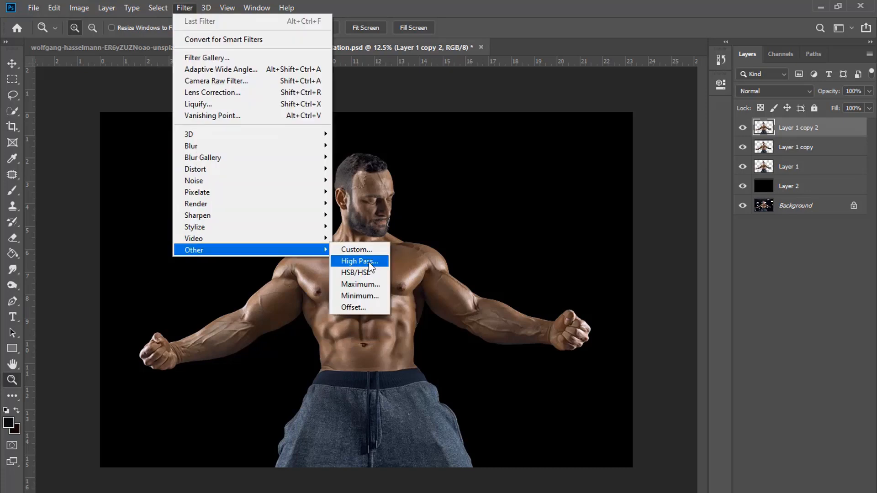
click(367, 257)
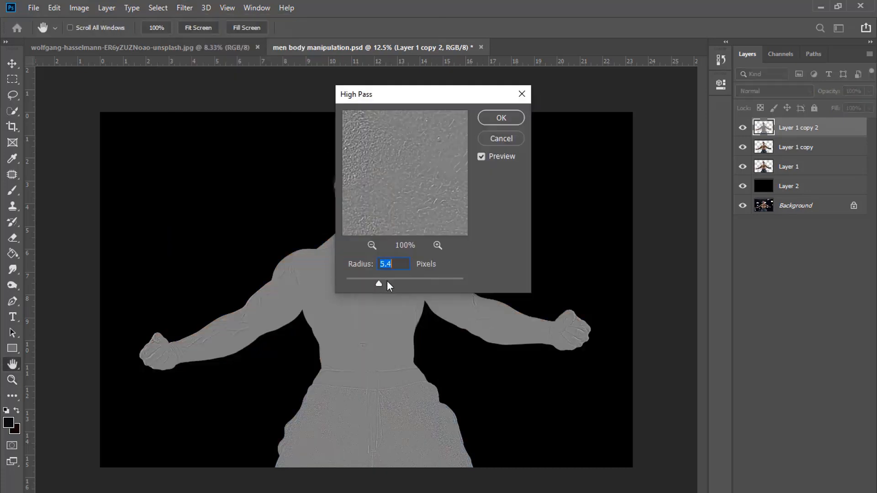
click(501, 118)
Step: Set the High Pass layer's blend mode to Soft Light and check the sharpened skin detail
key(z)
drag(145, 111, 610, 347)
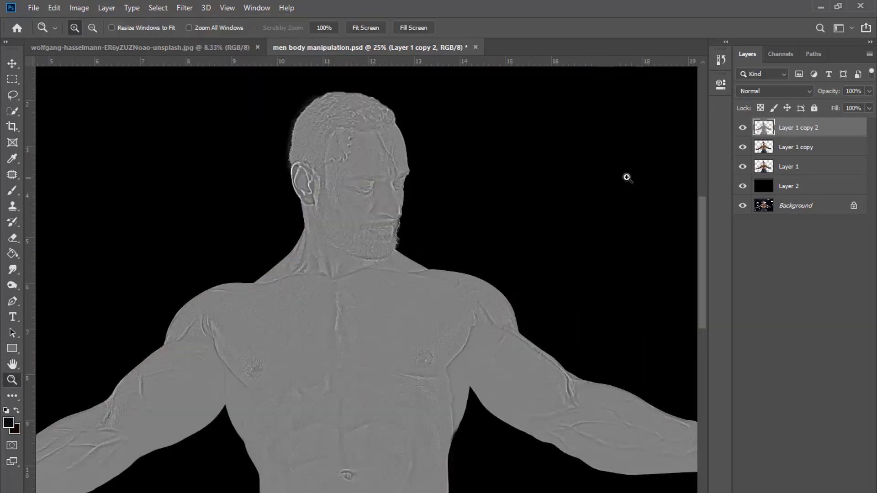
click(774, 91)
click(755, 248)
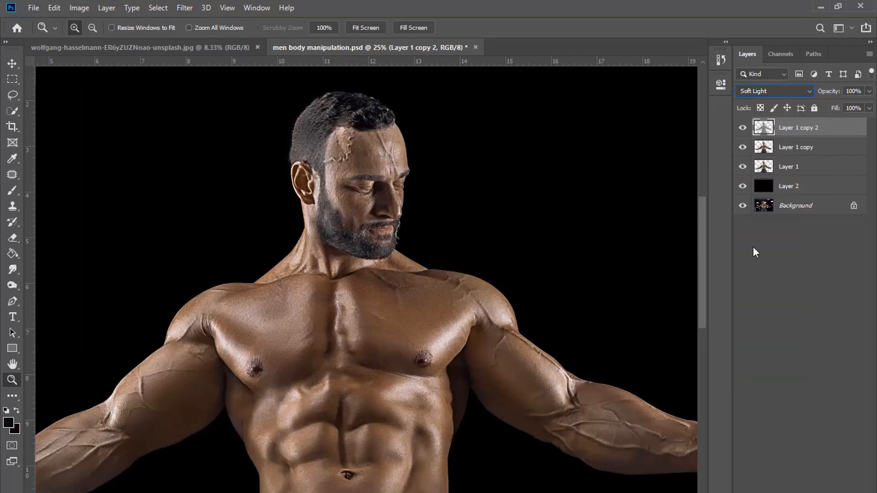
click(410, 200)
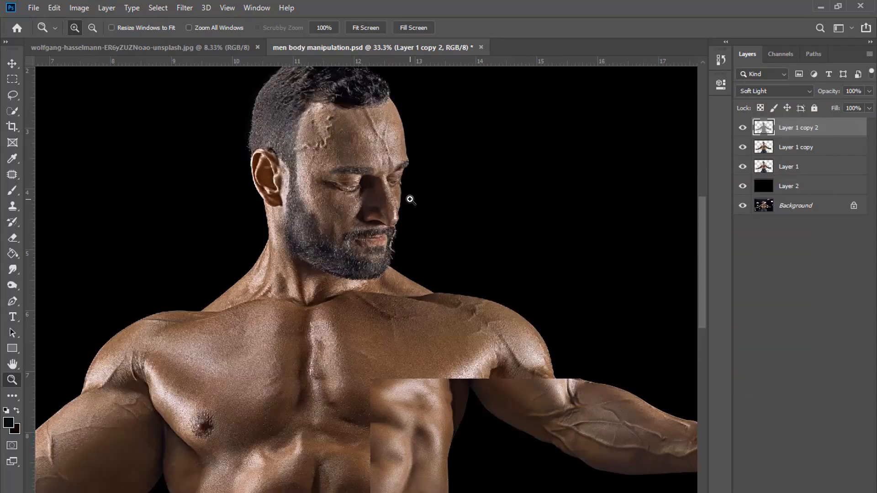
key(ctrl+minus)
key(ctrl+minus)
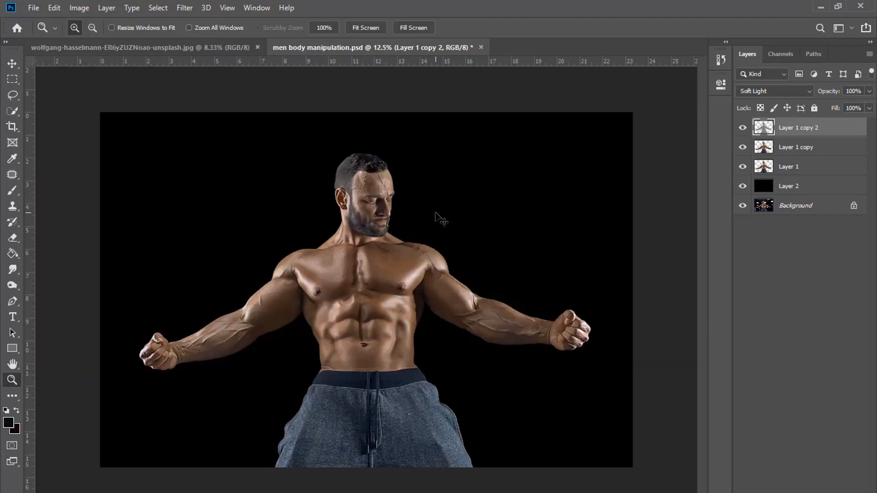
Step: Duplicate the Soft Light High Pass layer twice to strengthen the sharpening
key(ctrl+j)
key(ctrl+j)
key(ctrl+plus)
key(ctrl+plus)
key(ctrl+plus)
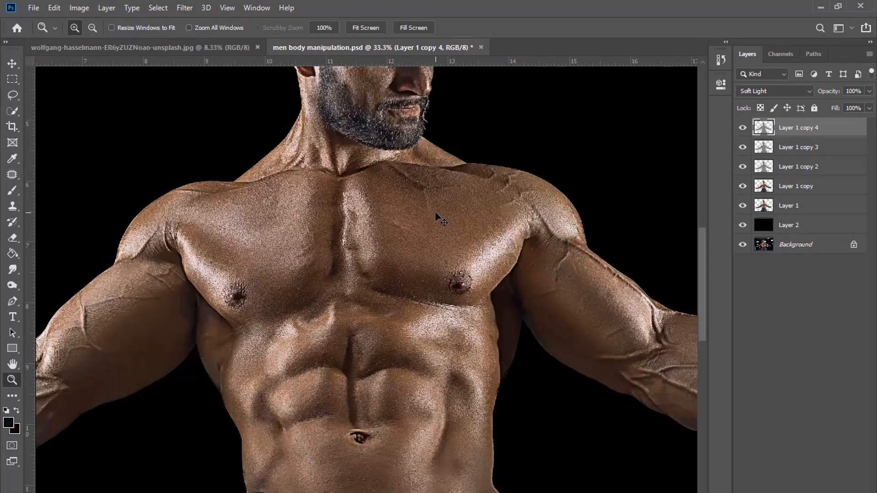
Step: Merge the three High Pass layers with the Layer 1 copy below them into a single layer
shift+click(795, 186)
right_click(795, 186)
click(635, 366)
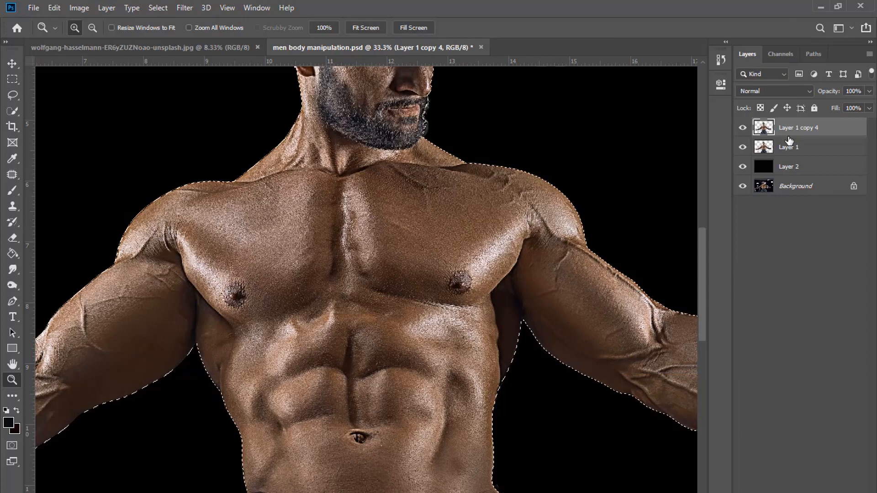
Step: Copy the selected body area onto a new layer, and delete the merged Layer 1 copy 4 and Layer 1
key(ctrl+shift+alt+e)
click(803, 147)
shift+click(802, 166)
key(Delete)
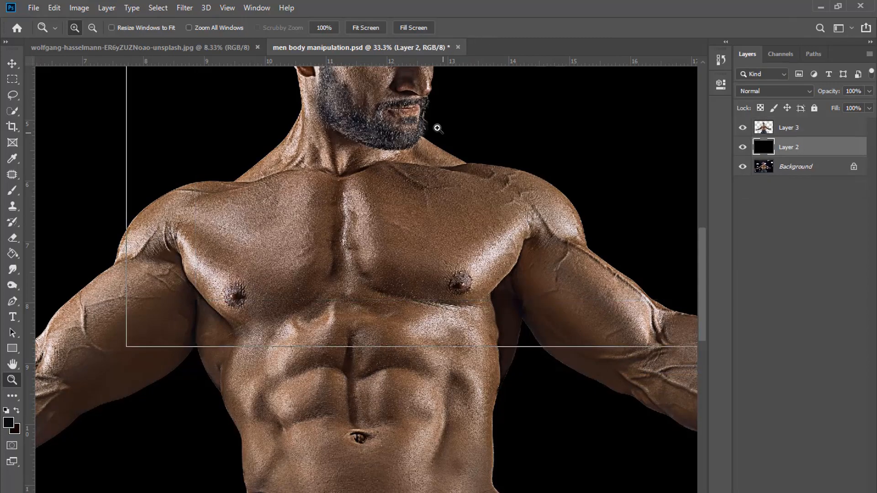
Step: Load the outline of Layer 3 as a selection and add an empty layer above it
click(418, 118)
click(417, 117)
click(417, 118)
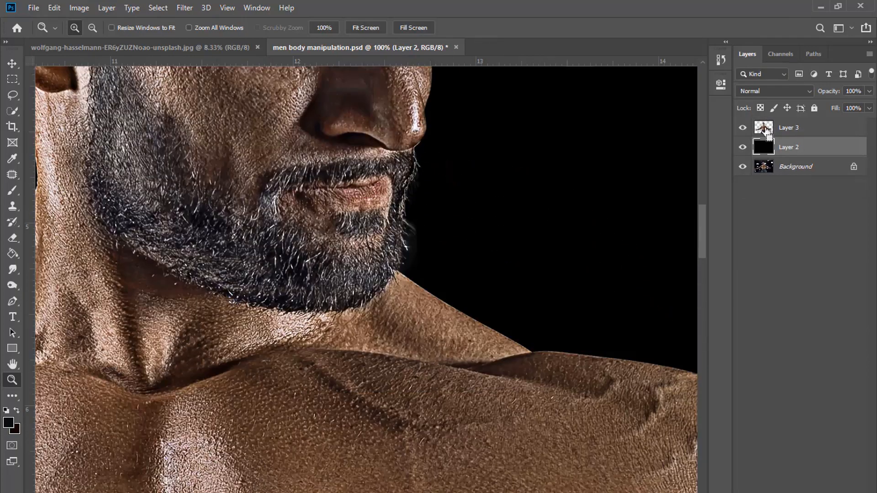
ctrl+click(766, 129)
click(798, 132)
key(ctrl+shift+alt+n)
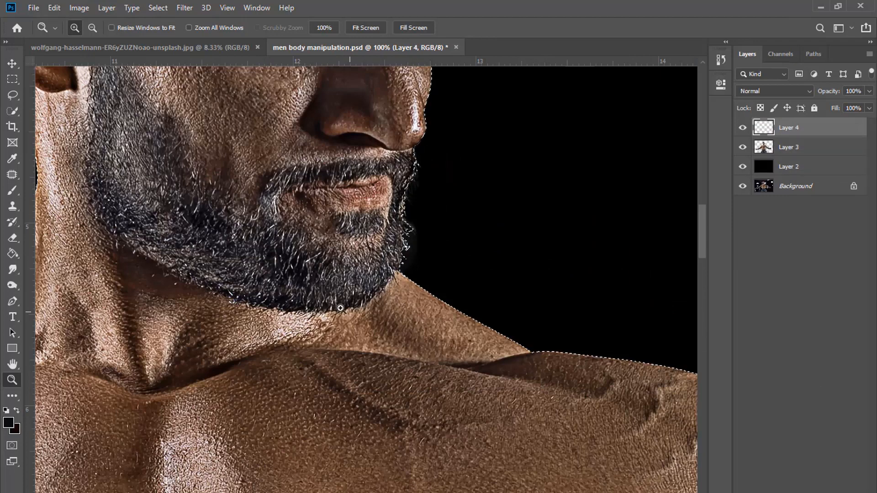
Step: Retouch the front edge of the beard inside the selection with the Clone Stamp, using a 30 px brush on the new layer
click(13, 206)
key(ctrl+minus)
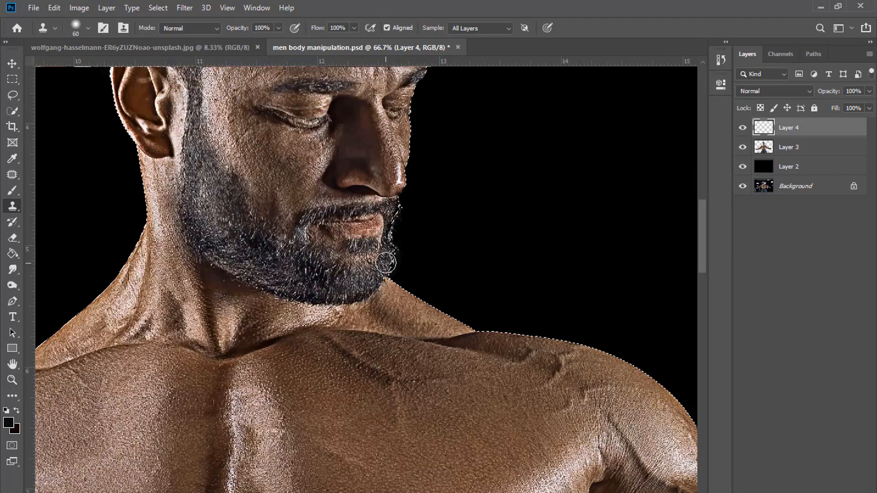
key(bracketleft)
key(bracketleft)
key(bracketleft)
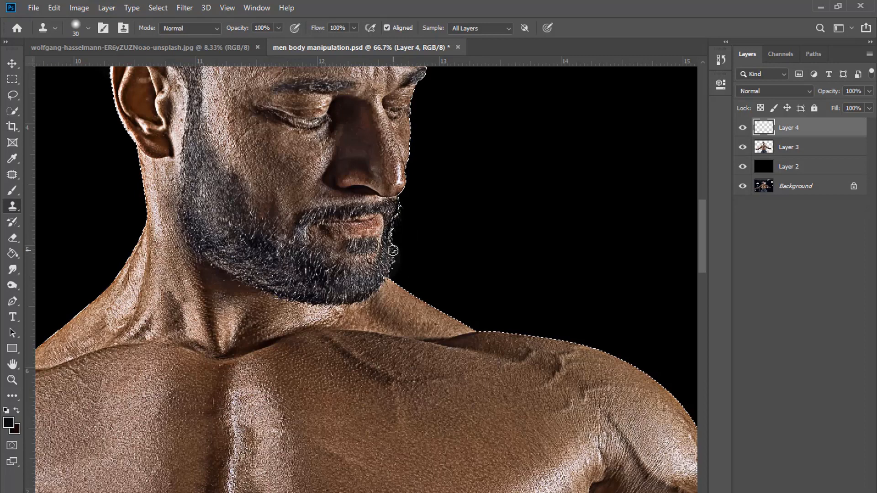
drag(389, 248, 393, 210)
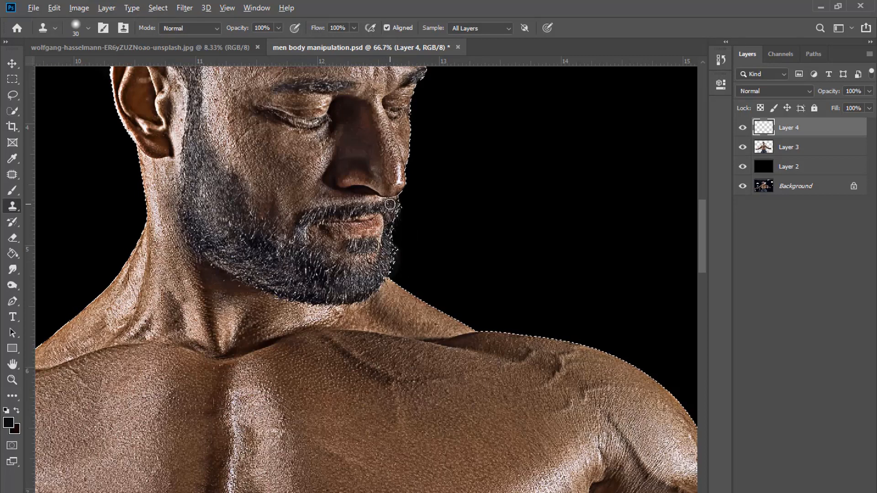
drag(390, 204, 391, 254)
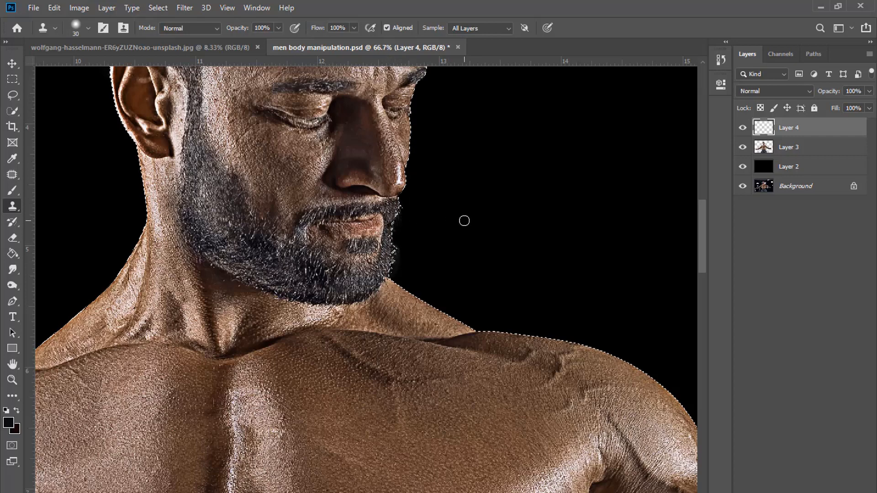
Step: Remove the selection and merge the retouching layer with Layer 3
key(ctrl+0)
key(m)
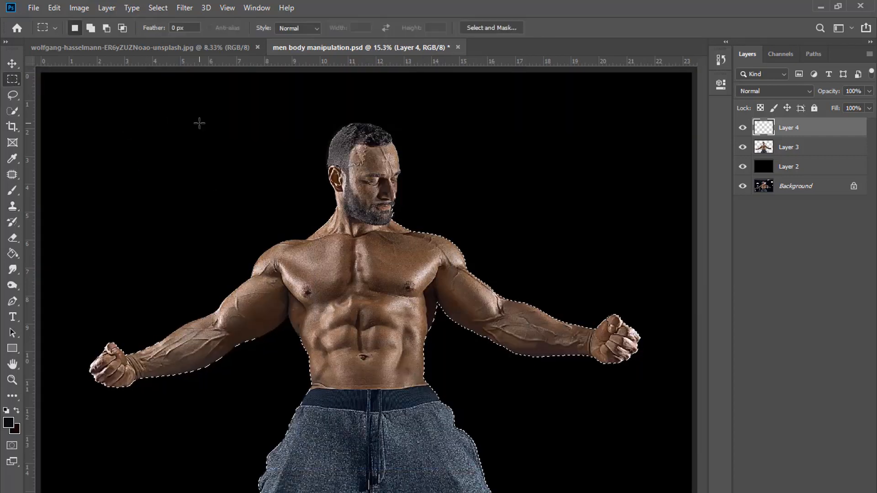
click(170, 108)
right_click(782, 150)
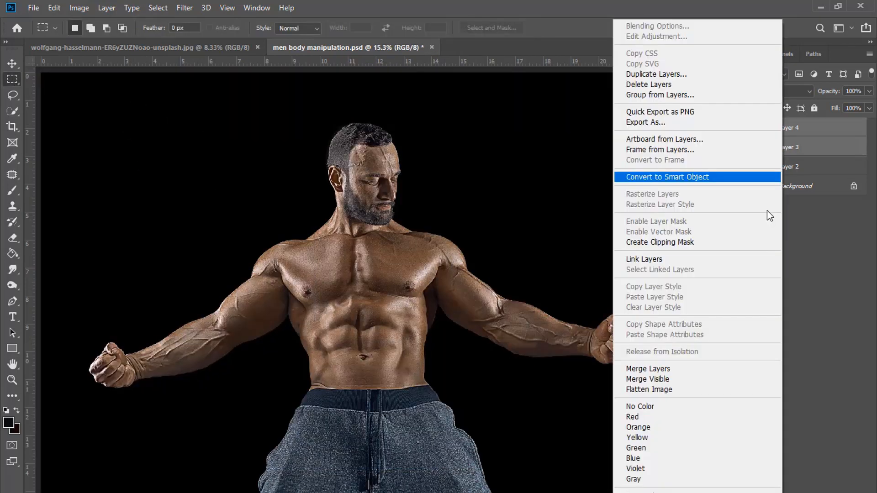
click(644, 368)
Step: Apply a Curves adjustment to the merged body, lowering the midtone at input 127 to output 115 and slightly raising the highlights
click(79, 8)
click(215, 63)
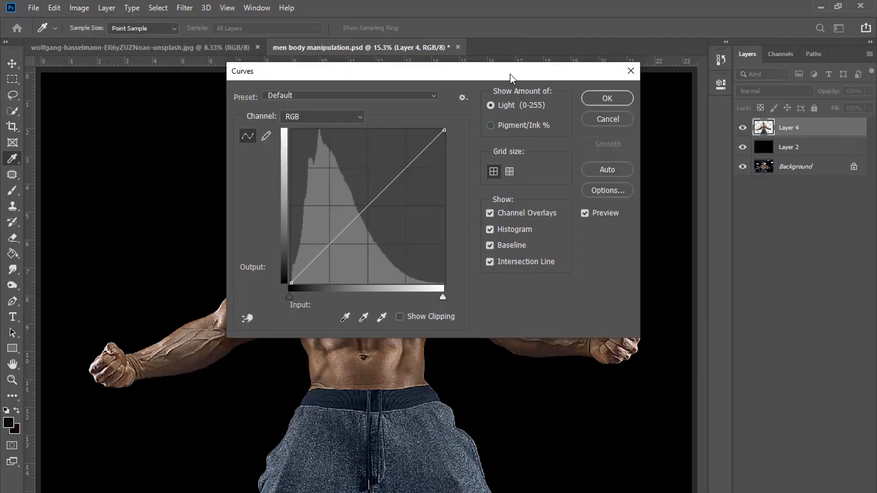
drag(707, 160, 707, 167)
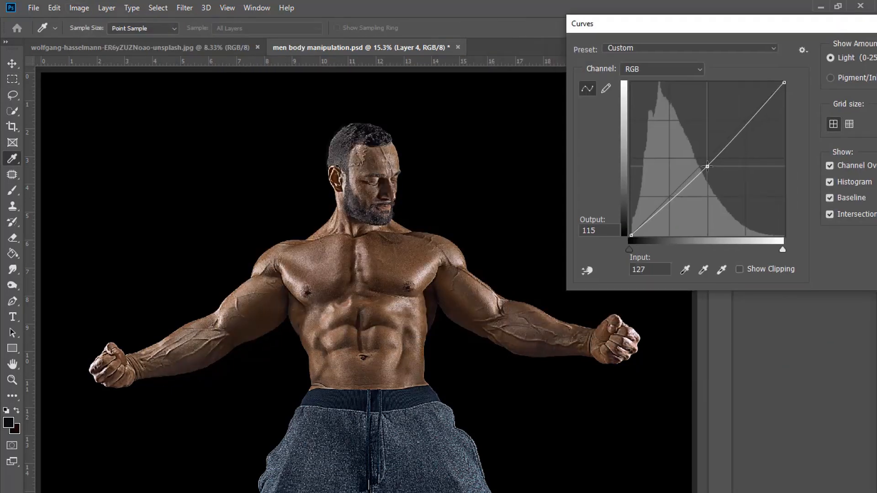
drag(746, 123, 745, 121)
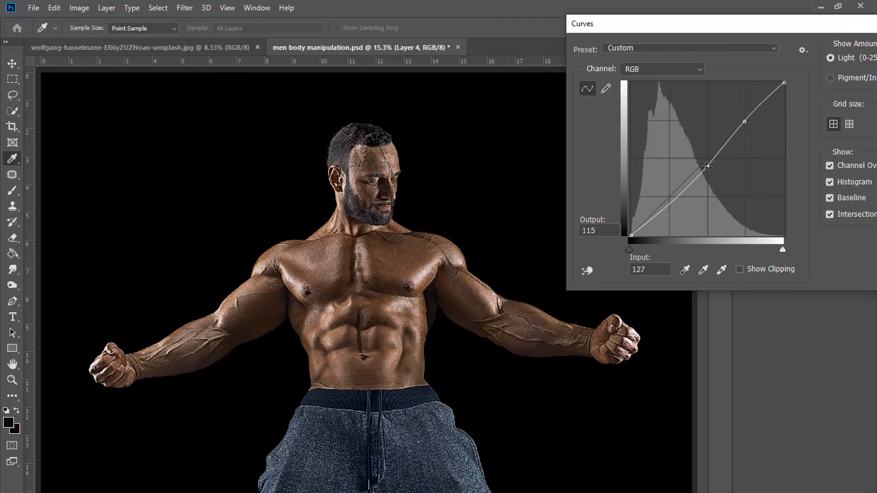
drag(772, 26, 630, 51)
click(787, 75)
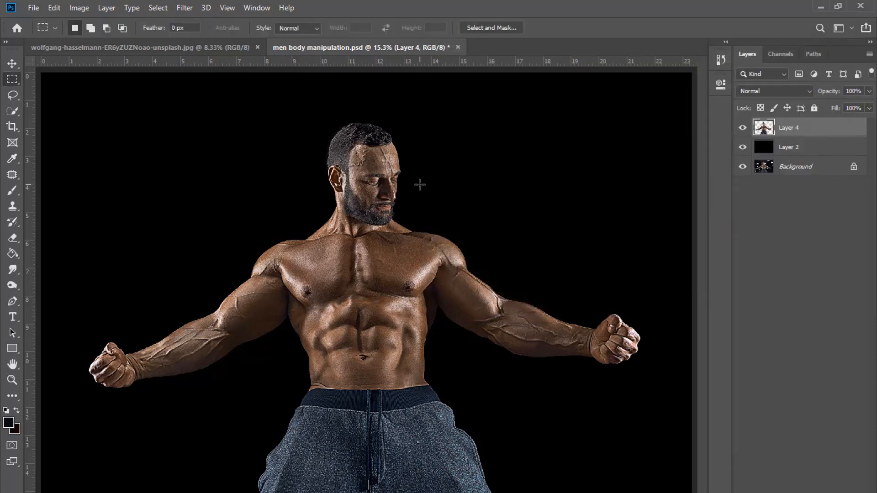
Step: Copy the area within Layer 4's outline from the Background to a new layer and place it directly beneath Layer 4
click(13, 380)
click(380, 148)
click(380, 149)
click(380, 149)
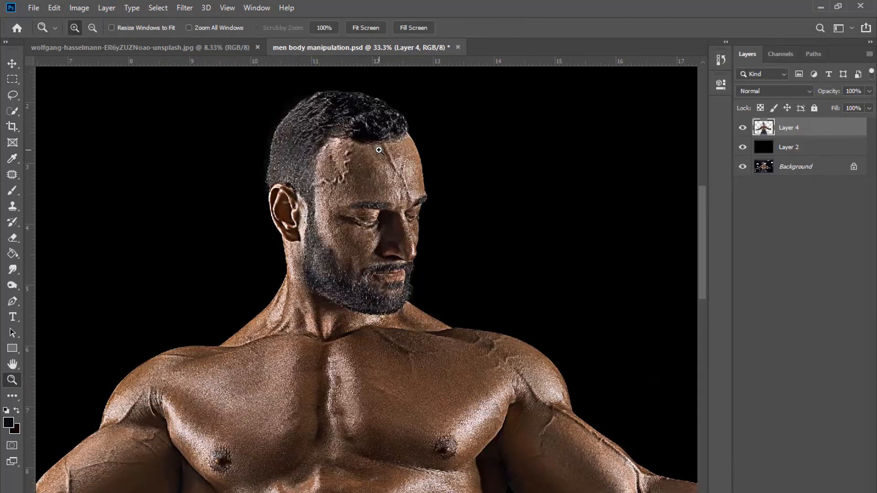
key(ctrl+minus)
key(ctrl+minus)
ctrl+click(764, 128)
click(799, 171)
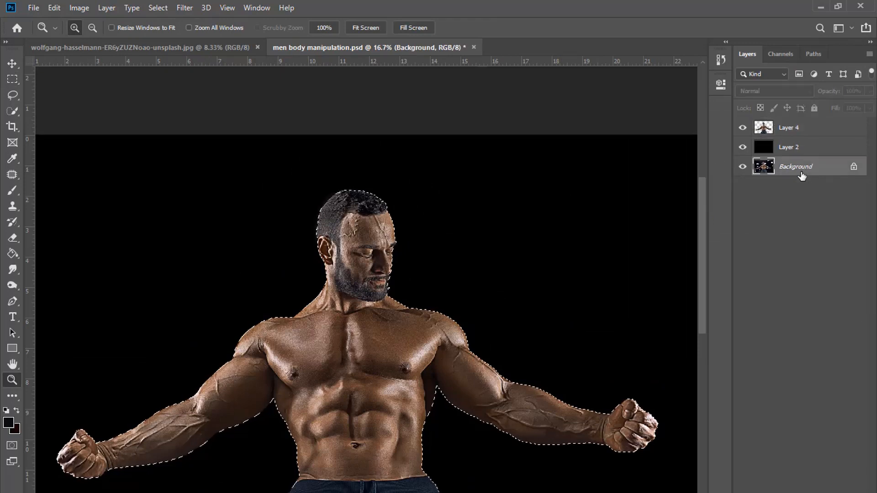
key(ctrl+j)
drag(801, 175, 798, 138)
Step: Erase the oversharpened face on Layer 4 with a 900 px eraser at 55% hardness to reveal the softer copy beneath
click(797, 130)
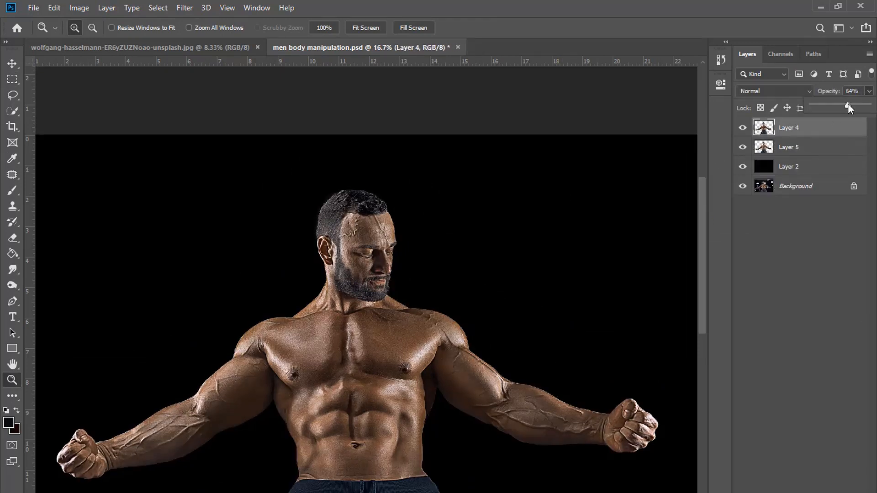
key(e)
right_click(373, 255)
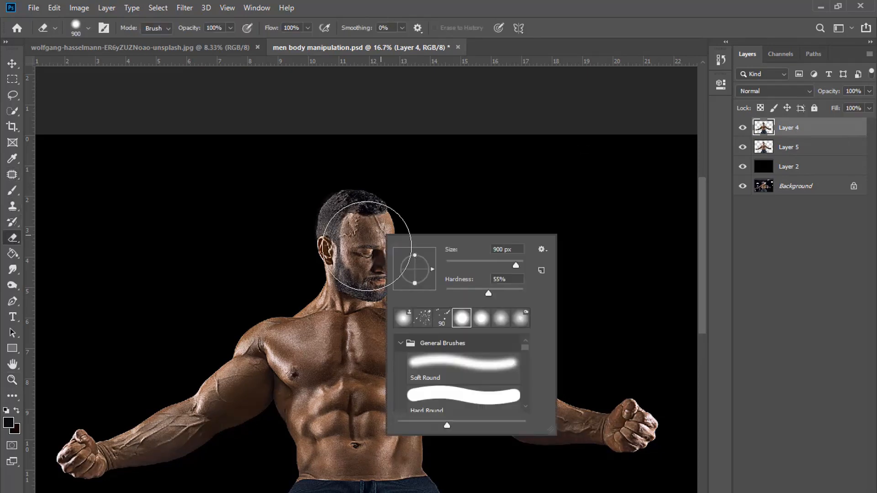
key(Return)
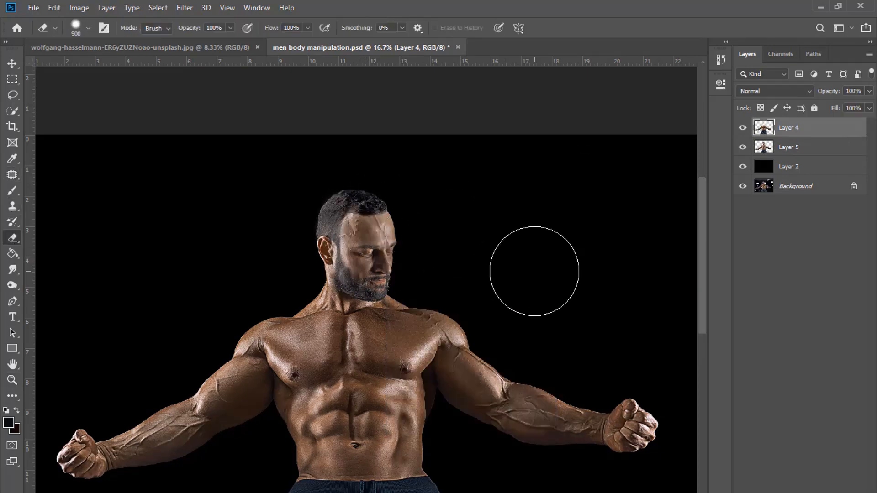
Step: Merge Layer 4 with Layer 5 beneath it
key(ctrl+plus)
key(ctrl+plus)
key(ctrl+plus)
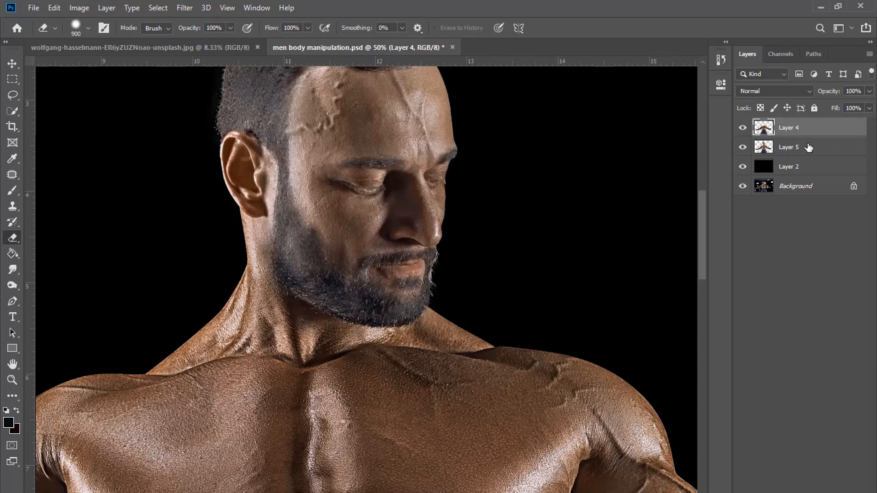
shift+click(809, 147)
right_click(809, 147)
click(689, 366)
Step: Set the Clone Stamp brush to 45 px and load Layer 4's outline as a selection for retouching the beard
key(s)
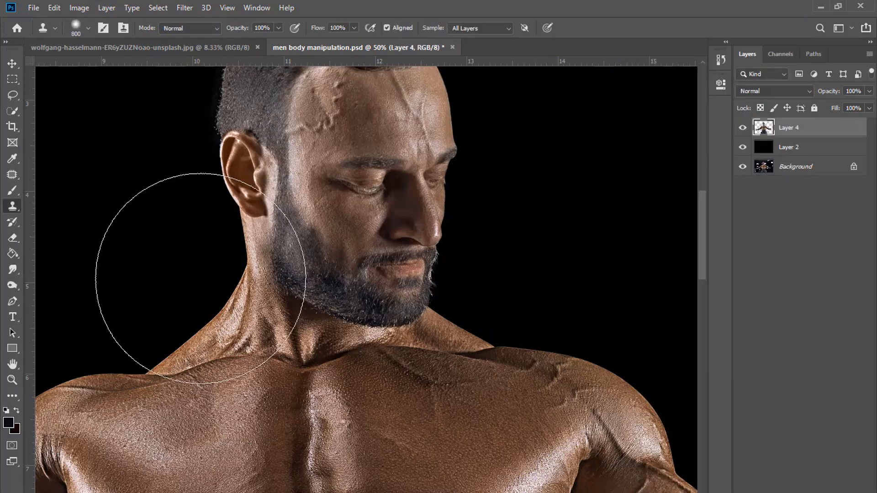
key(bracketleft)
key(bracketleft)
key(bracketleft)
key(bracketleft)
key(bracketleft)
key(bracketleft)
key(bracketleft)
key(bracketleft)
key(bracketleft)
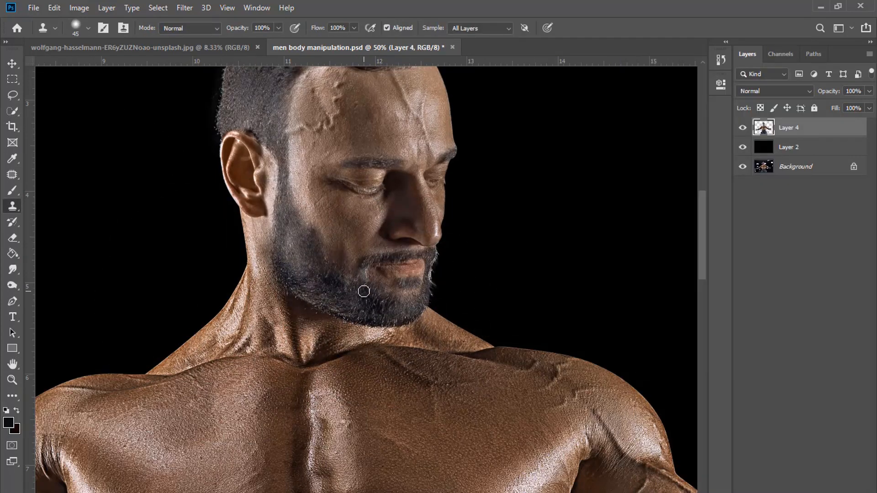
scroll(472, 304, up, 1)
ctrl+click(762, 129)
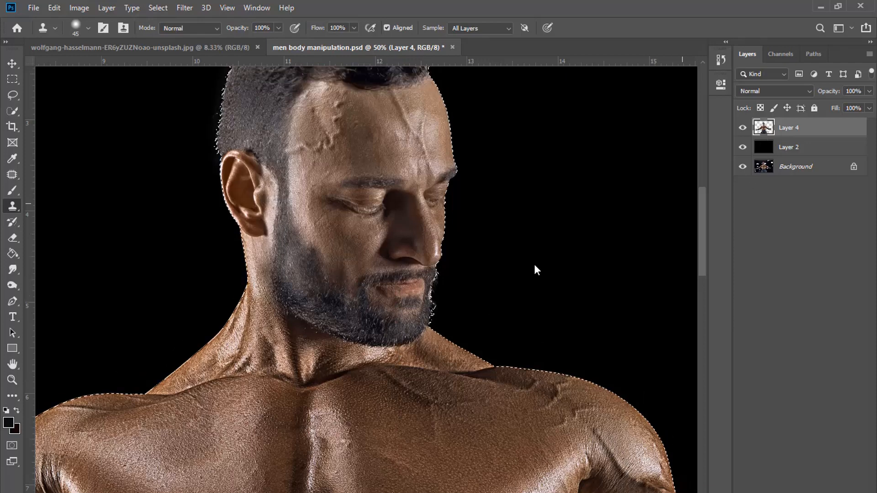
key(ctrl+plus)
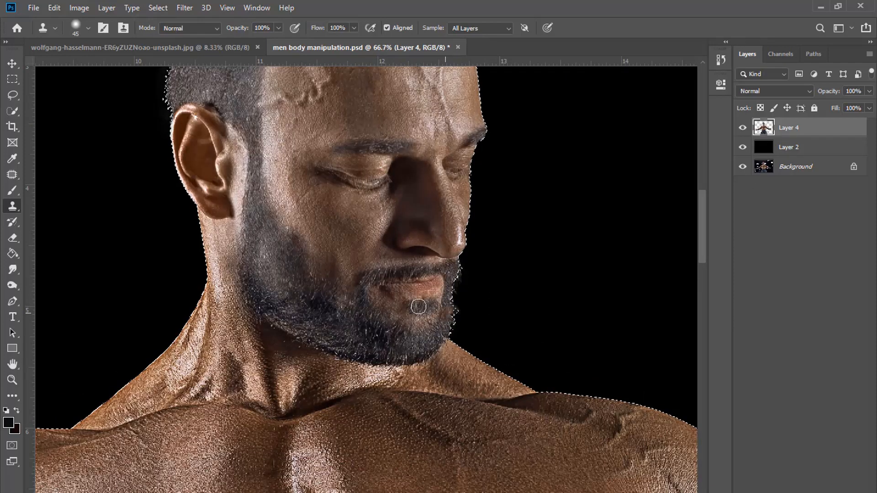
click(13, 80)
click(609, 181)
key(ctrl+z)
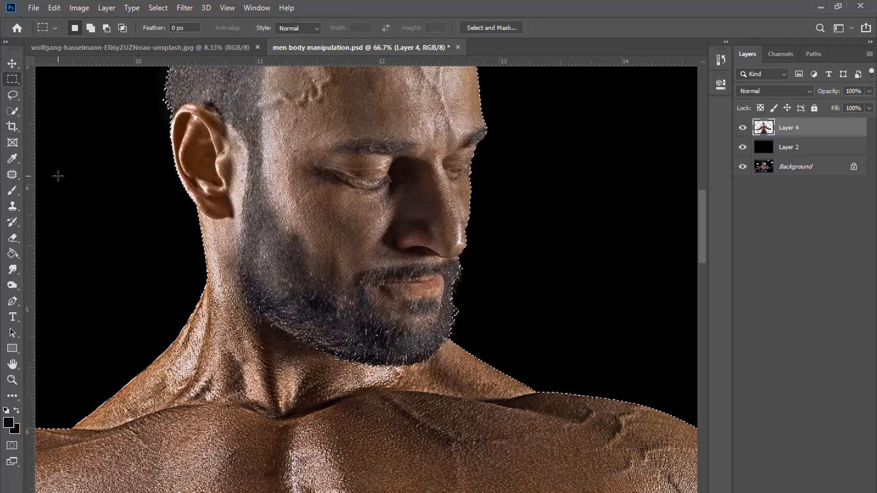
key(s)
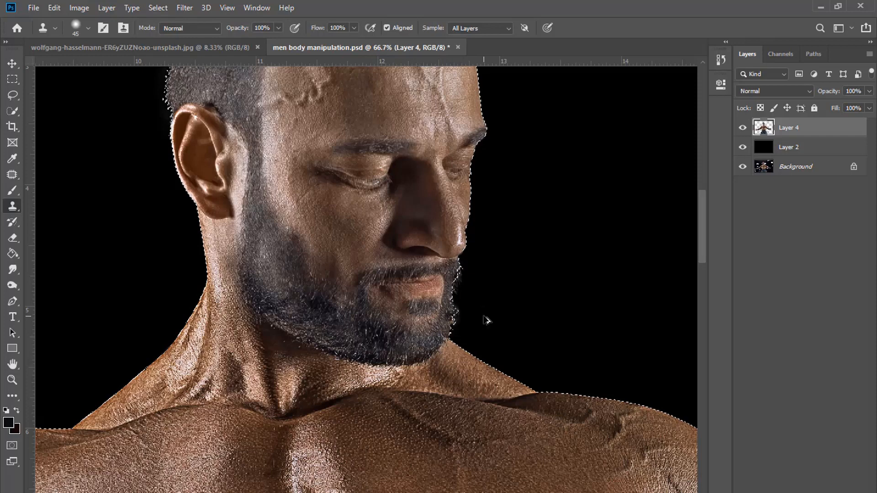
Step: Clear the active selection around the man's outline
key(m)
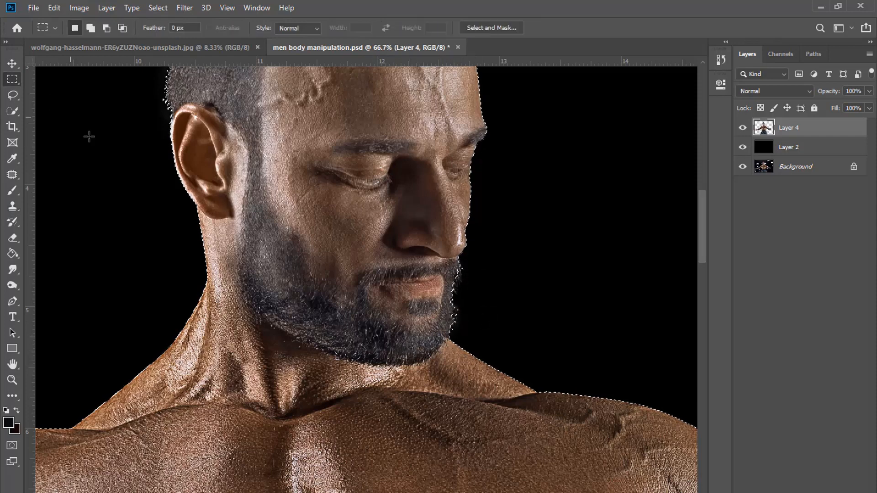
key(ctrl+d)
key(ctrl+minus)
scroll(108, 149, up, 3)
key(ctrl+minus)
key(ctrl+minus)
key(ctrl+minus)
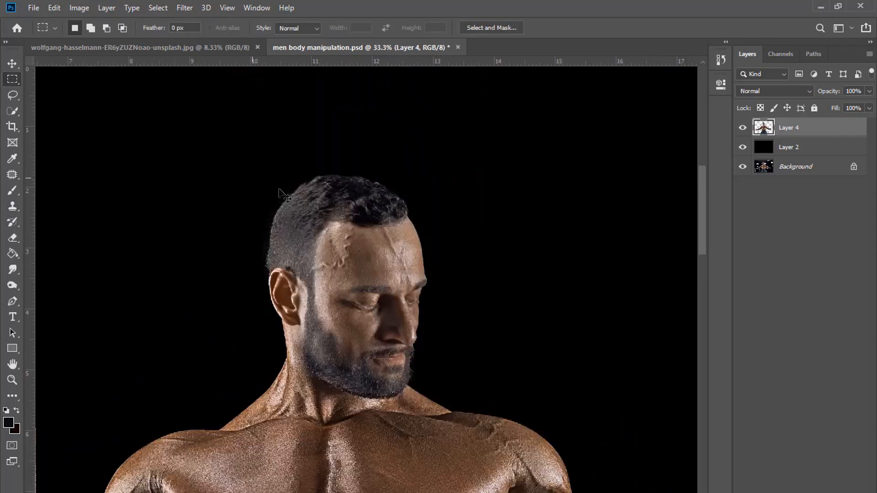
scroll(702, 207, down, 2)
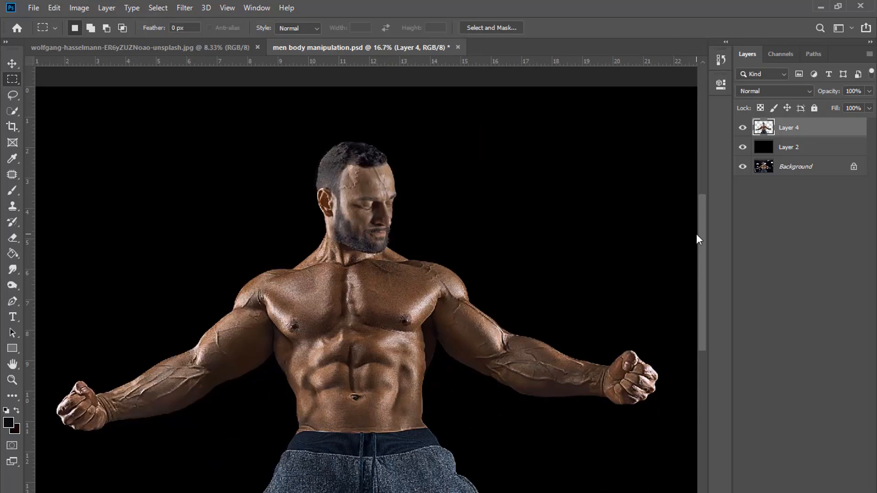
Step: Copy the entire tree bark image into men body manipulation.psd as a new layer and convert it to a smart object
click(168, 48)
drag(267, 138, 496, 368)
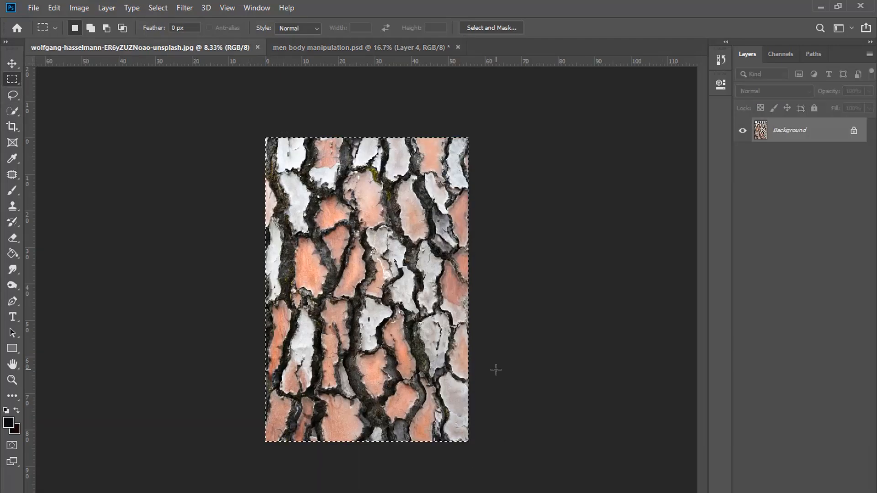
click(318, 47)
key(ctrl+v)
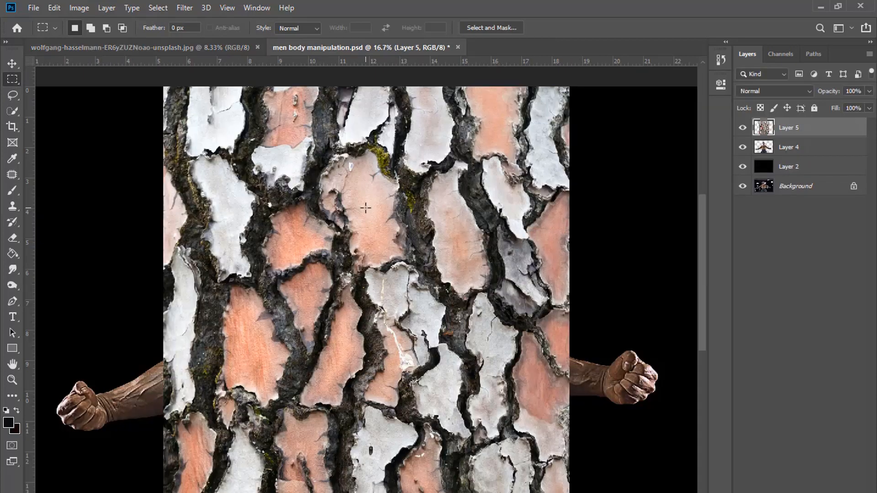
key(ctrl+minus)
right_click(806, 129)
click(724, 182)
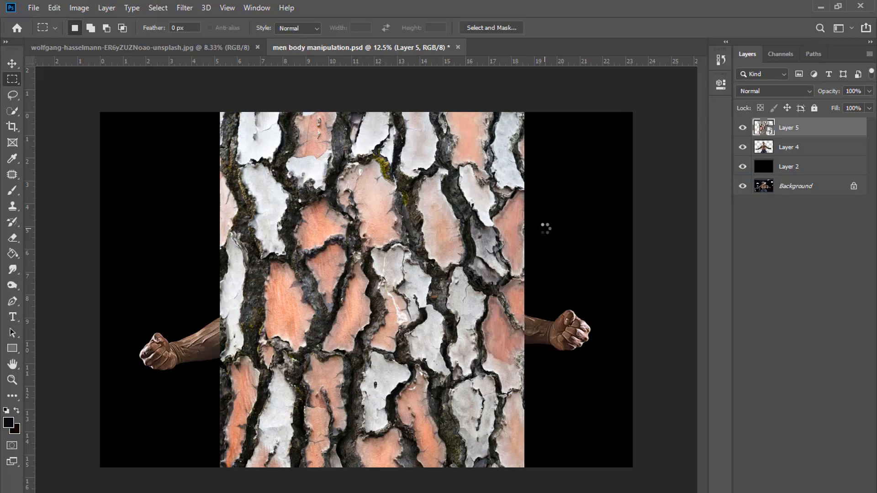
Step: Scale the bark to 68% width and 60.8% height, rotate it 90°, and align it with the canvas's left edge
key(ctrl+t)
drag(329, 192, 284, 160)
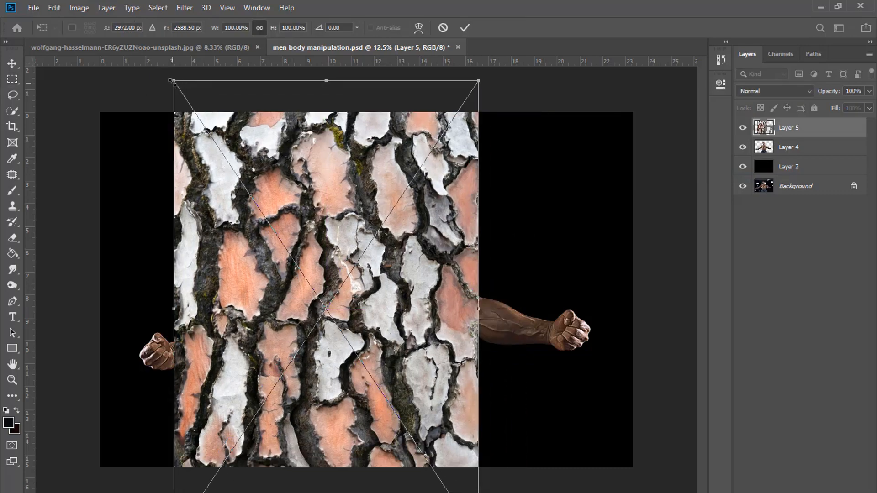
drag(172, 82, 223, 171)
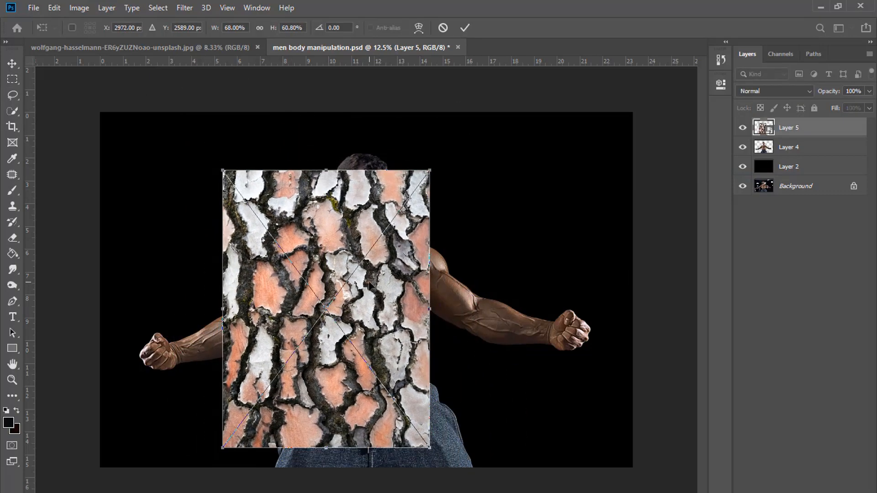
right_click(368, 282)
click(431, 393)
drag(428, 342, 342, 342)
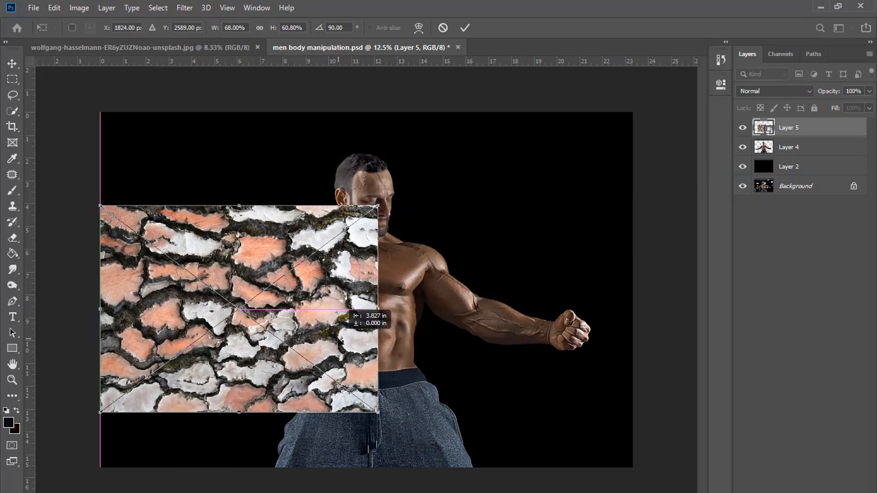
key(Return)
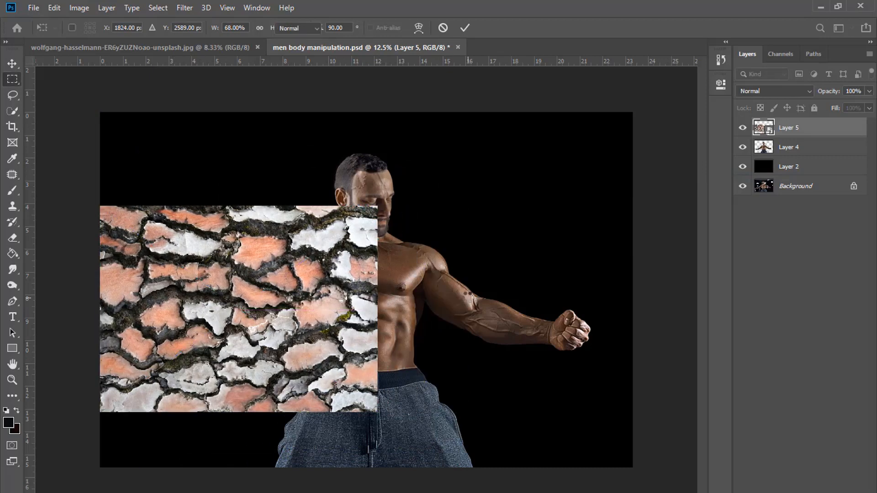
Step: Duplicate the bark layer and mirror the copy horizontally so it adjoins the original's right edge
key(ctrl+j)
key(m)
key(ctrl+t)
drag(100, 309, 639, 317)
key(Return)
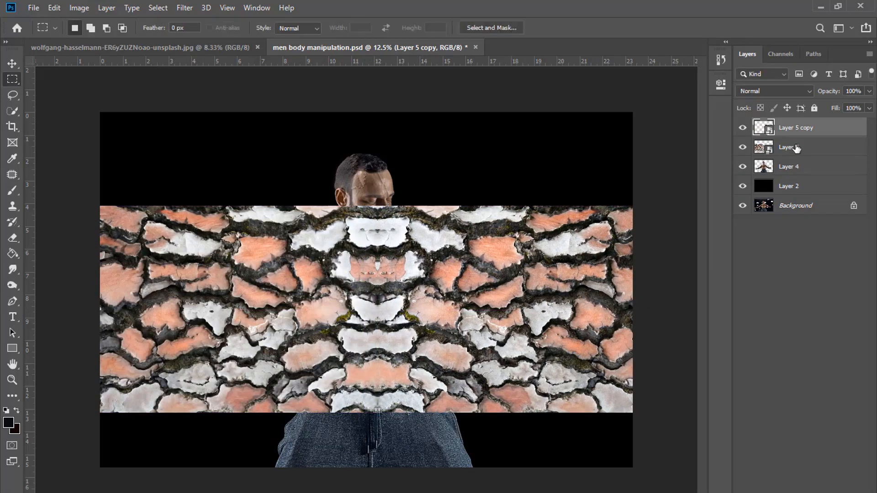
Step: Merge the two bark layers and convert the merged layer to a smart object
right_click(797, 148)
click(675, 367)
right_click(794, 132)
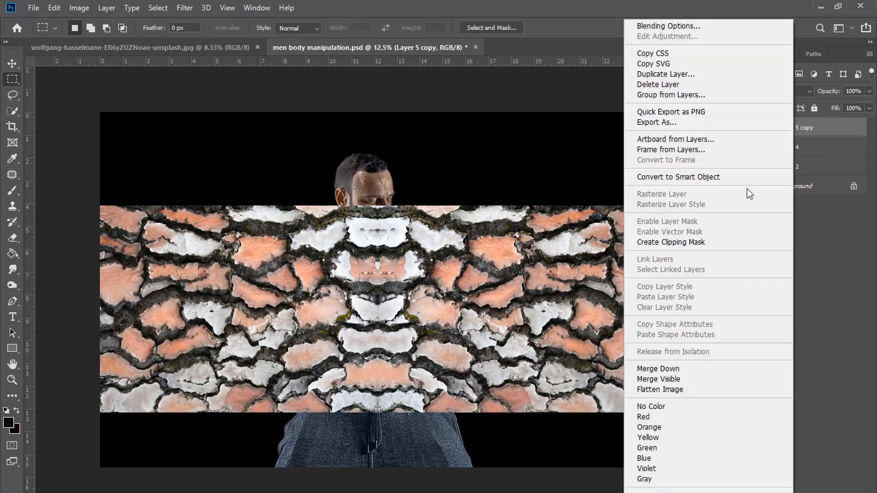
click(731, 178)
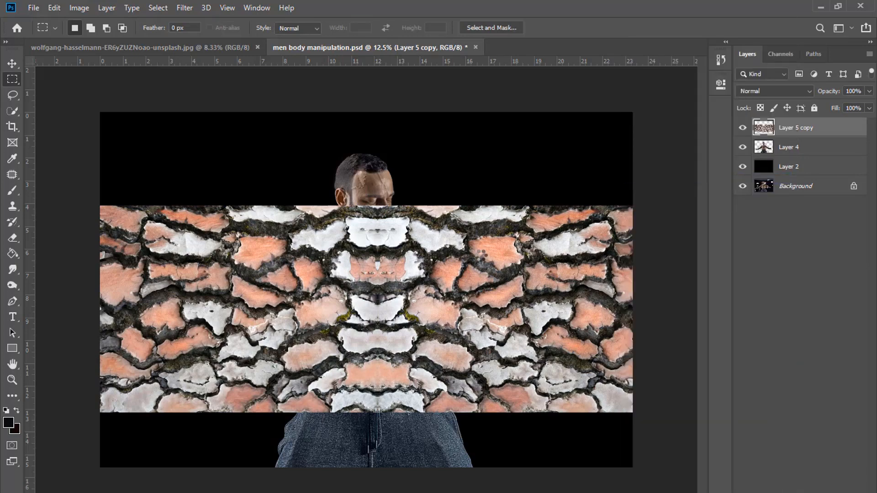
Step: Scale the bark to about 40% width and 47% height, rotate it about -32.5°, and place it over the arm on the image's left
key(ctrl+t)
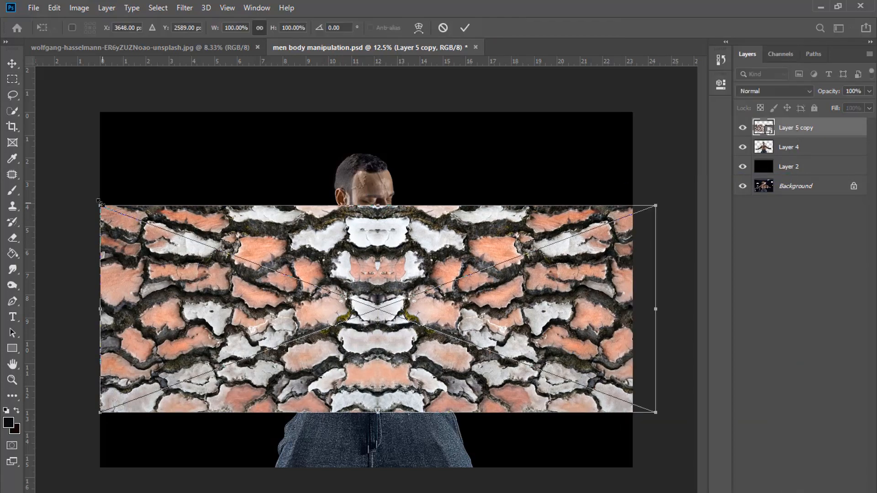
drag(98, 201, 245, 249)
drag(468, 296, 329, 286)
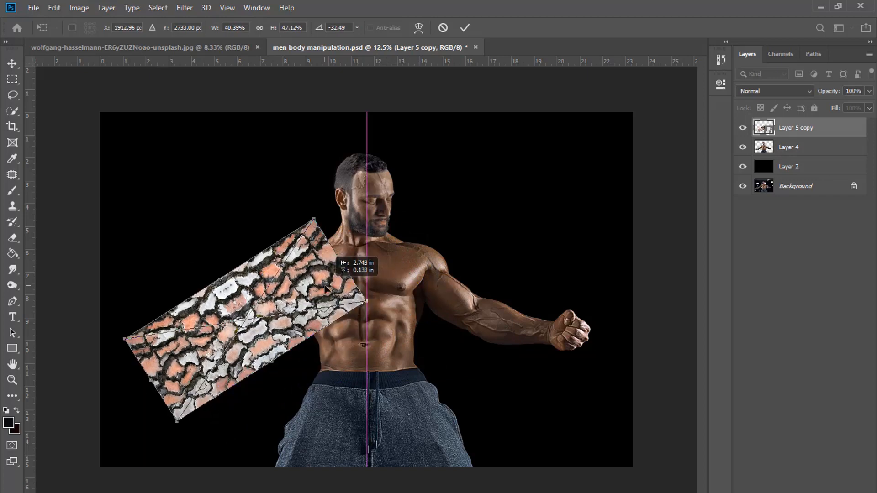
drag(391, 318, 388, 307)
key(Return)
Step: Rasterize the bark layer, then duplicate it and hide the duplicate
key(ctrl+plus)
key(ctrl+plus)
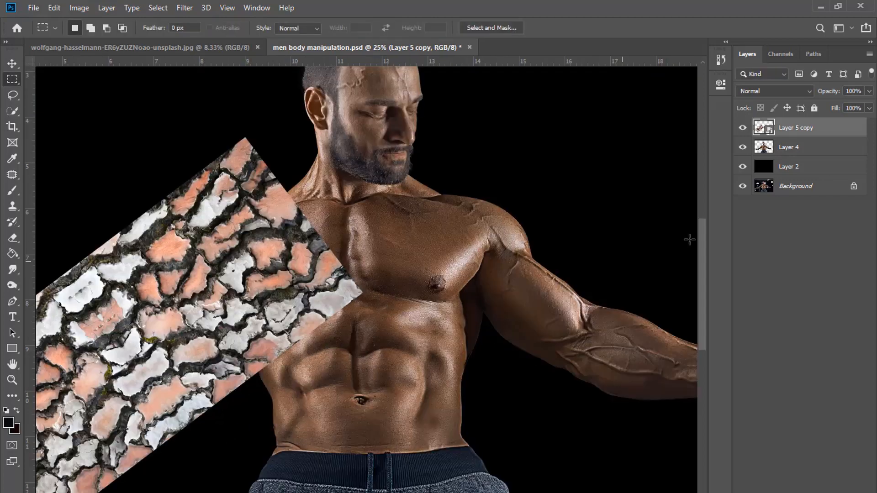
key(ctrl+minus)
right_click(808, 130)
click(676, 224)
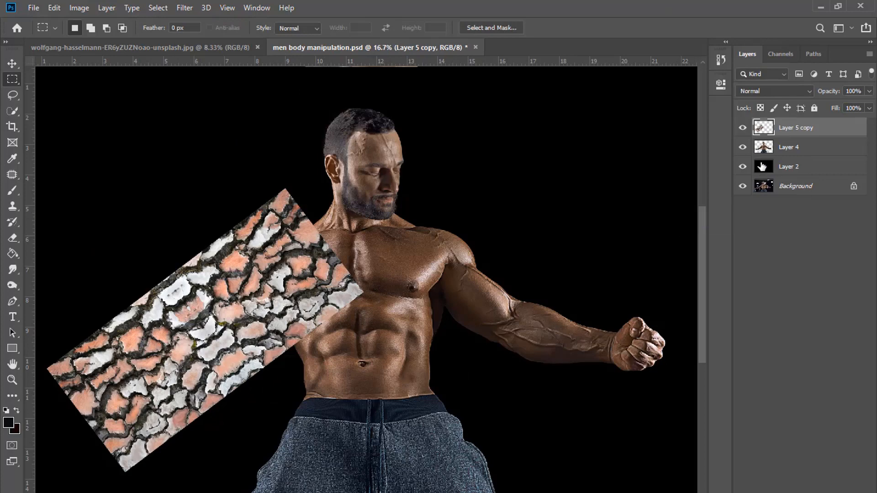
key(ctrl+j)
Step: Try several blend modes on Layer 5 copy and set it to Multiply
click(789, 150)
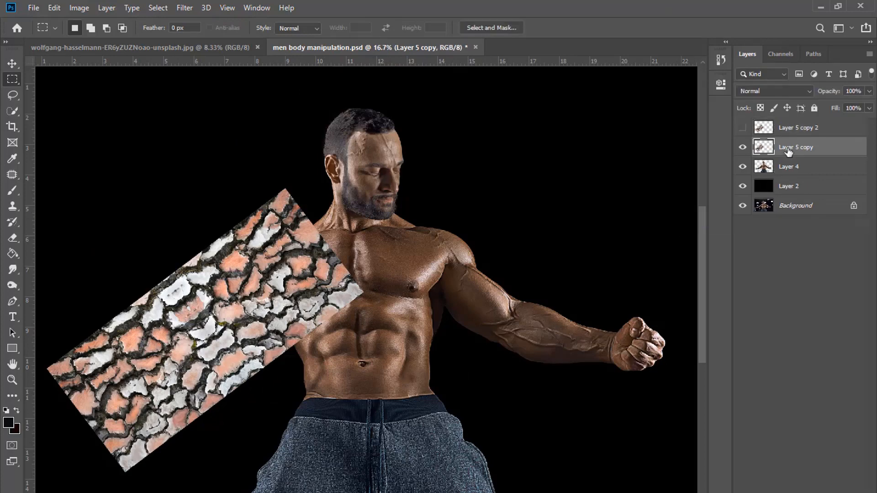
click(762, 95)
click(754, 133)
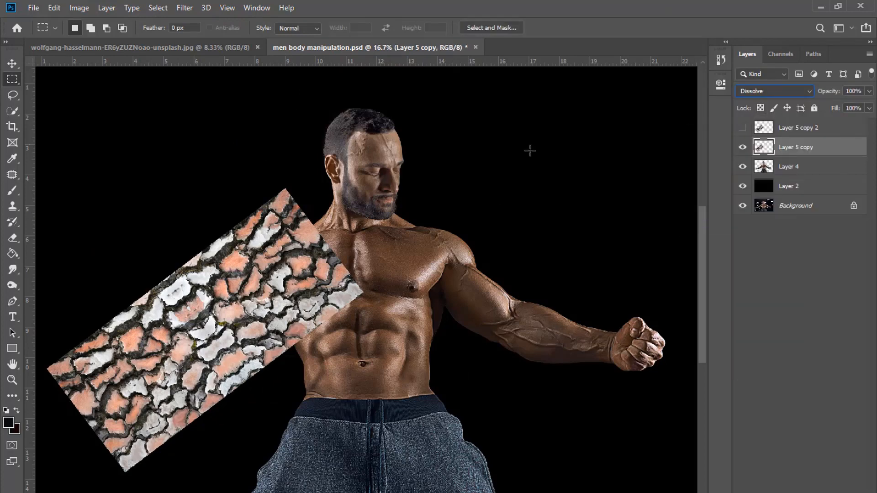
key(shift+plus)
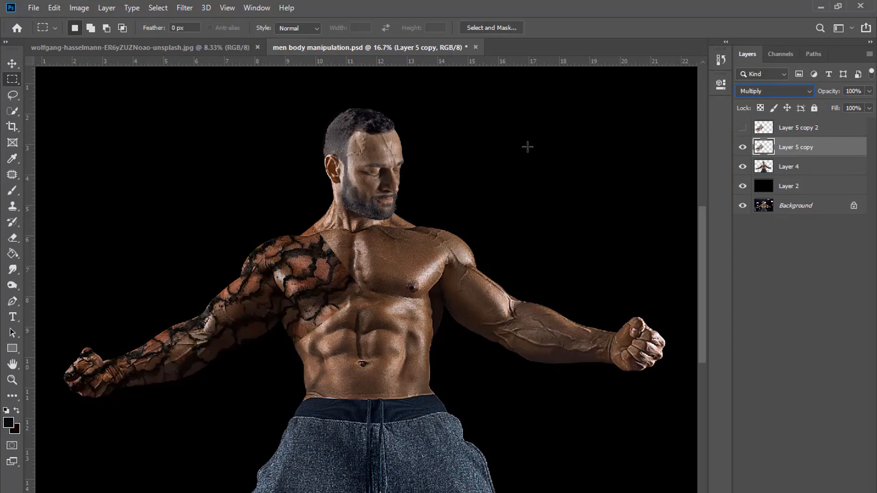
key(Up)
key(Up)
key(Down)
key(Down)
key(Up)
key(Down)
key(Down)
key(Down)
key(Up)
key(Up)
key(Up)
Step: Desaturate the bark on Layer 5 copy with Hue/Saturation at -100 saturation
click(80, 8)
mouse_move(99, 37)
click(238, 104)
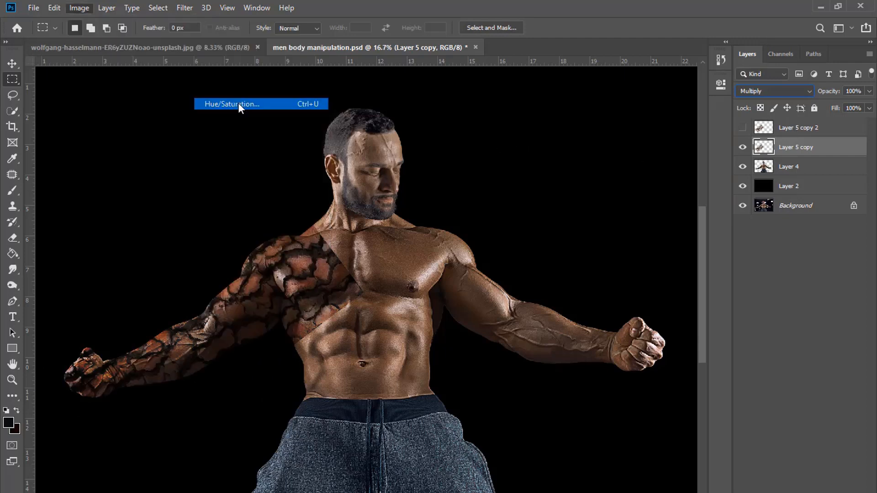
drag(637, 127, 579, 125)
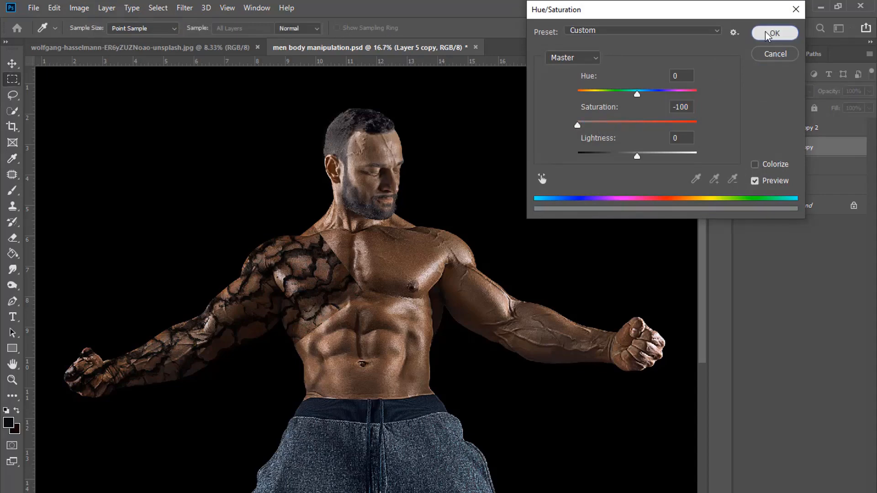
click(772, 33)
Step: Shift the midtone color levels of Layer 5 copy slightly with Color Balance
key(z)
click(106, 353)
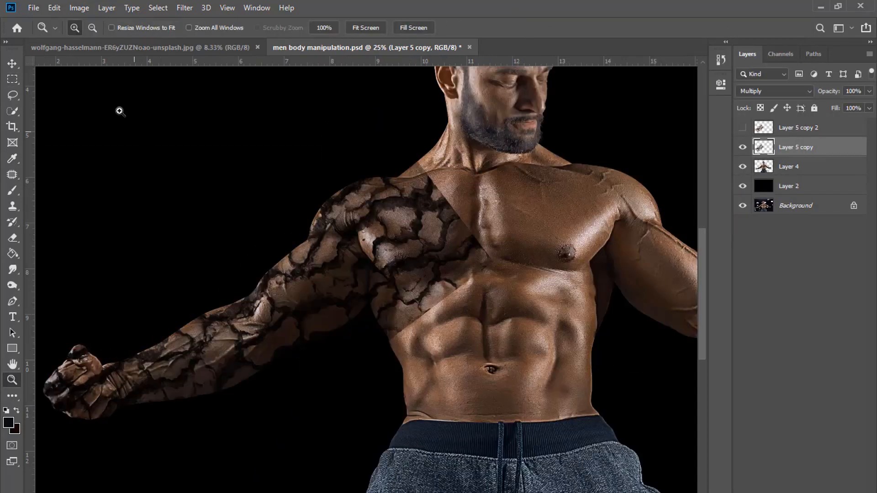
click(79, 8)
mouse_move(108, 37)
click(237, 116)
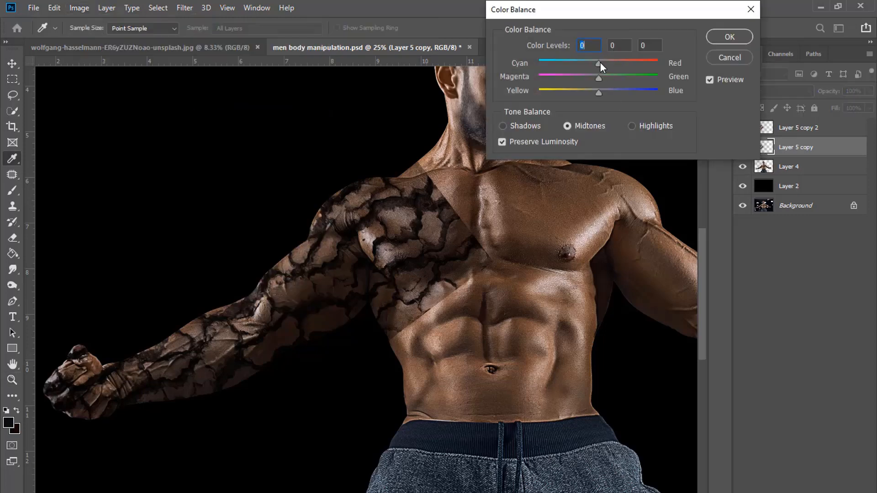
drag(599, 77, 602, 64)
click(736, 36)
Step: Raise the brightness of Layer 5 copy to 34 with Brightness/Contrast
click(79, 8)
mouse_move(91, 41)
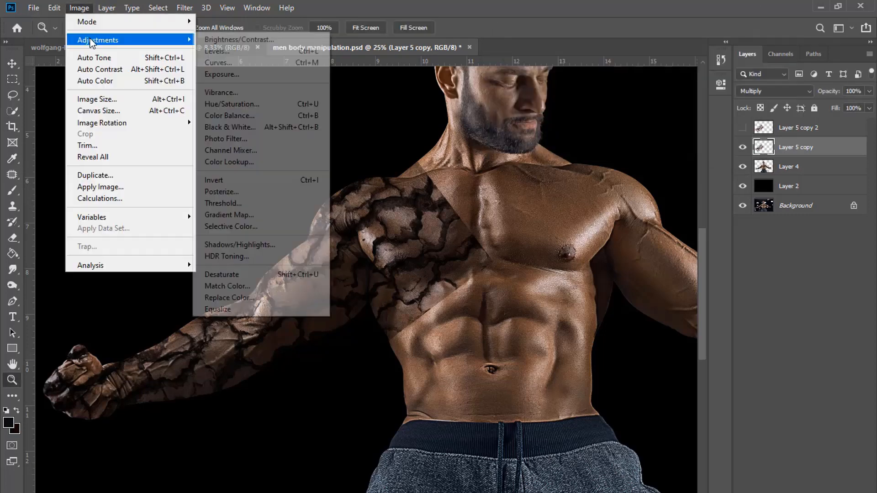
click(239, 39)
drag(624, 54, 634, 54)
click(717, 41)
Step: Add a layer mask to Layer 5 copy and invert it to hide the bark texture
key(z)
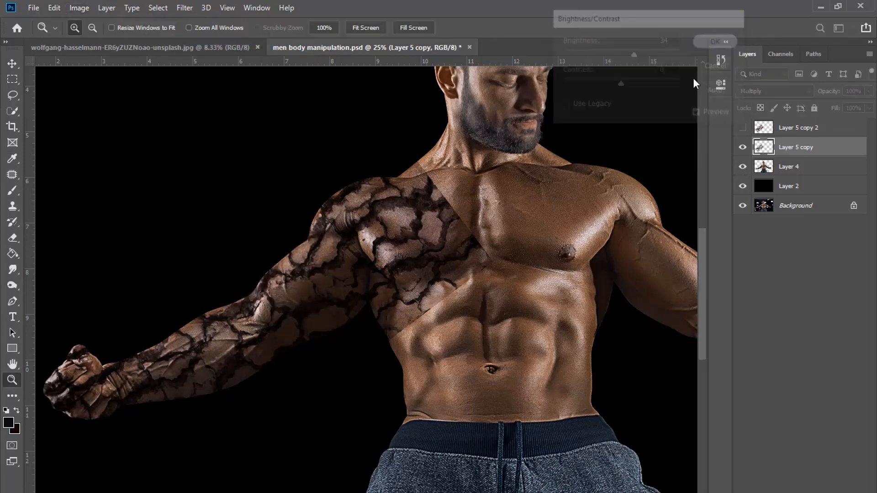
click(792, 492)
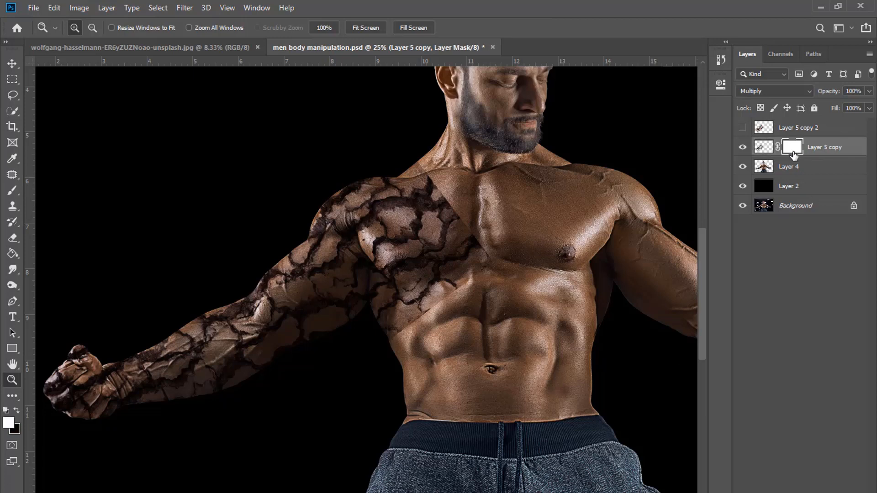
key(ctrl+i)
Step: Load Layer 4's outline as a selection and paint the mask white over the upper arm with a 41% hardness round brush
key(b)
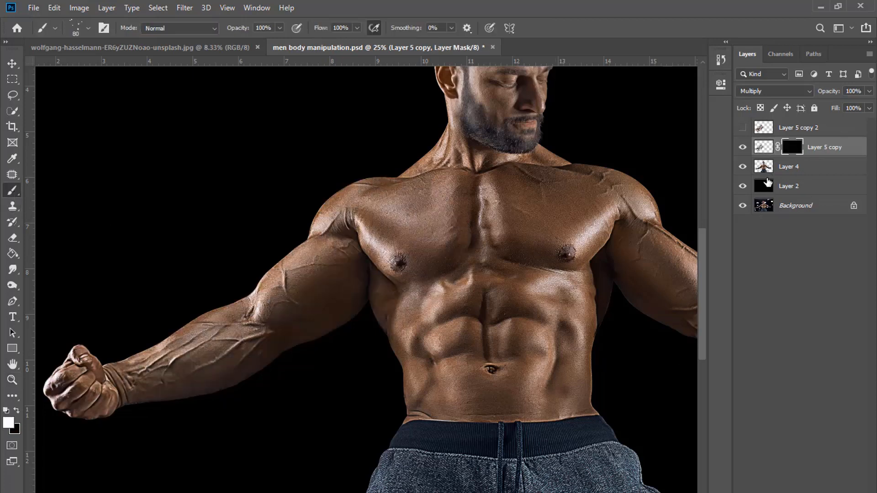
ctrl+click(763, 167)
right_click(440, 235)
click(536, 319)
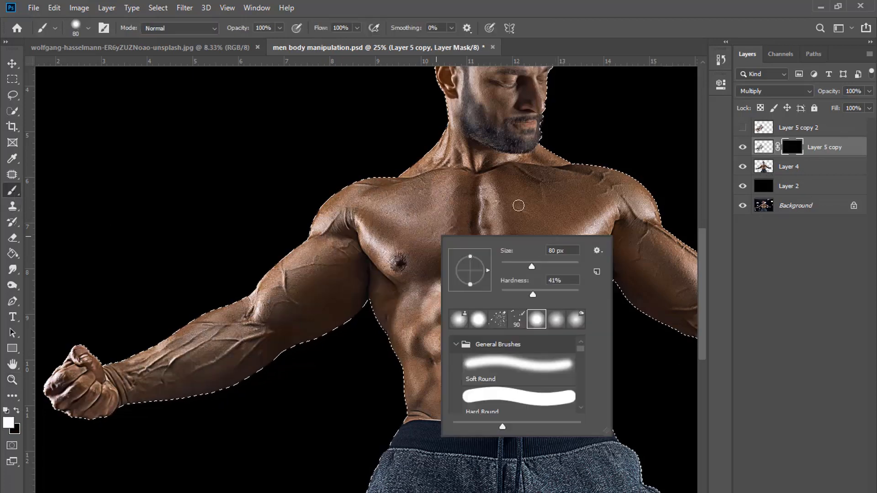
click(593, 34)
key(bracketright)
key(bracketright)
key(bracketright)
key(bracketright)
key(bracketright)
mouse_move(314, 271)
mouse_down()
mouse_move(284, 291)
mouse_move(327, 259)
mouse_move(303, 286)
mouse_move(278, 301)
mouse_move(272, 293)
mouse_move(317, 249)
mouse_move(349, 245)
mouse_up()
Step: Extend the revealed bark cracks along the upper arm toward the elbow with an 80 px white brush
key(bracketleft)
key(bracketleft)
key(bracketleft)
key(bracketleft)
key(bracketleft)
right_click(351, 250)
click(442, 308)
key(Return)
key(ctrl+plus)
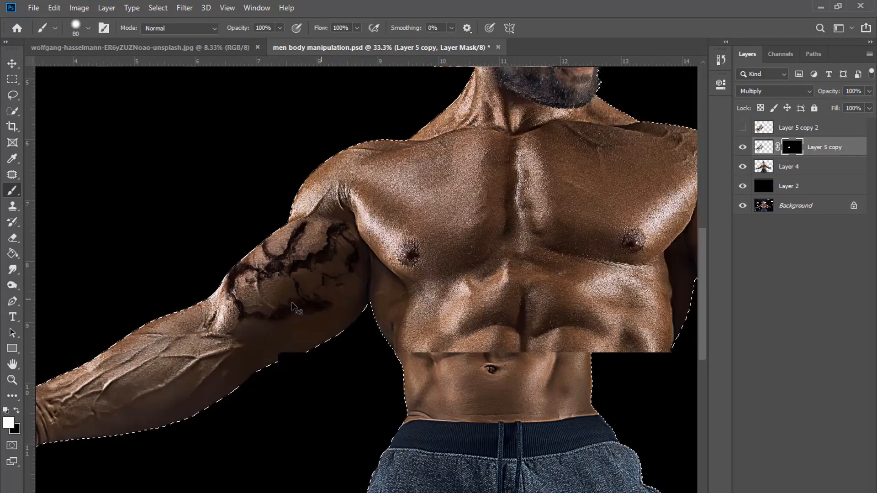
drag(232, 293, 228, 267)
Step: Reveal more bark along the upper arm's underside and below the shoulder with smaller white brushes, including 70 and 50 px
key(bracketleft)
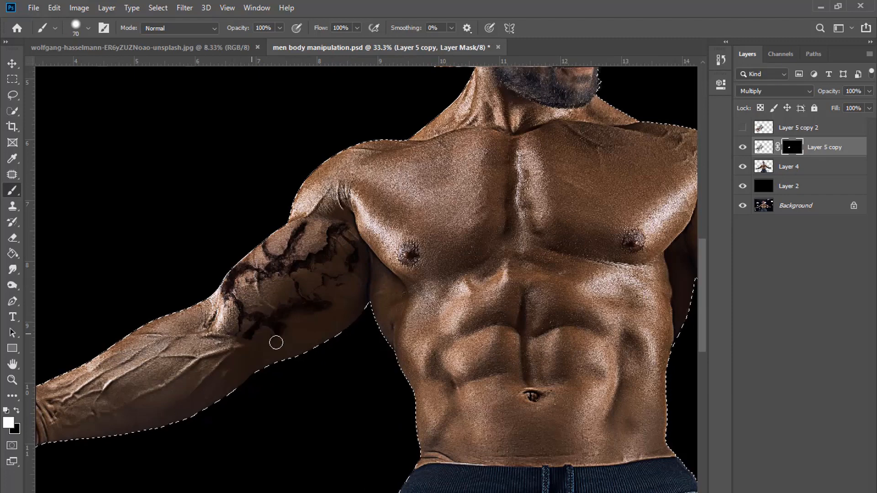
key(bracketleft)
key(bracketleft)
key(bracketleft)
key(bracketleft)
key(bracketleft)
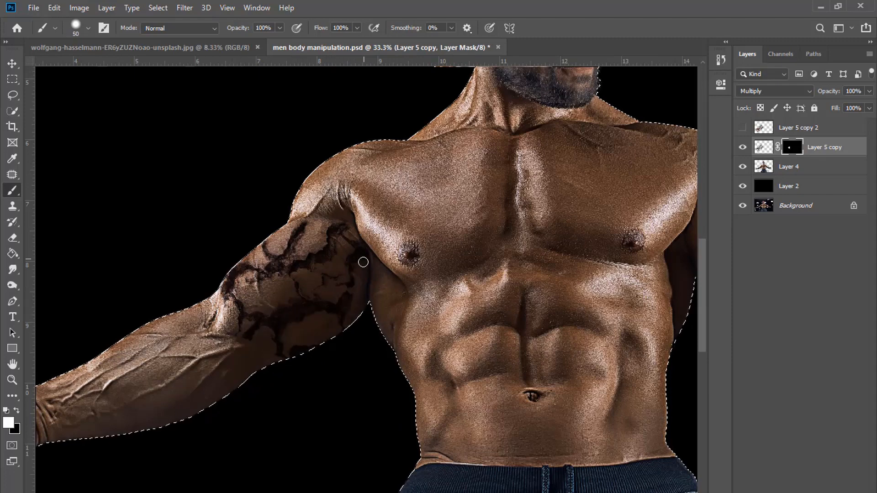
drag(313, 235, 313, 226)
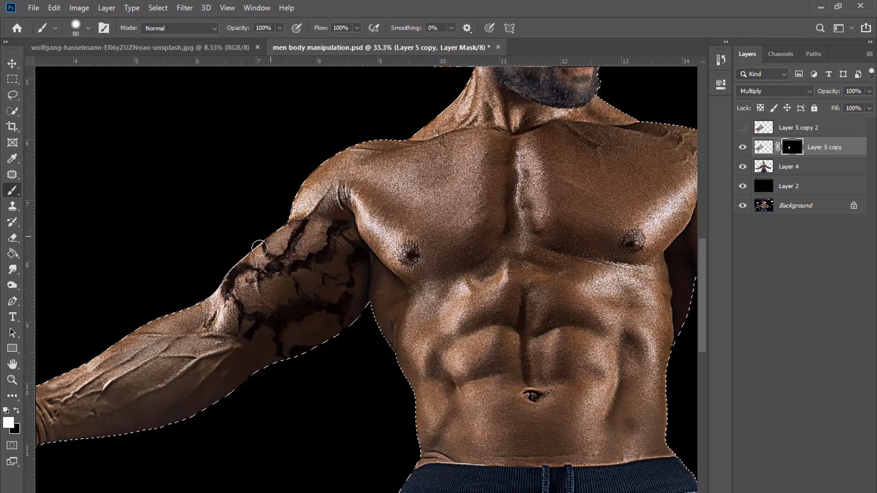
Step: Reveal more bark along the upper arm's outer edge and near the armpit with white brushes between 45 and 125 px
key(bracketleft)
key(bracketleft)
key(bracketleft)
key(bracketleft)
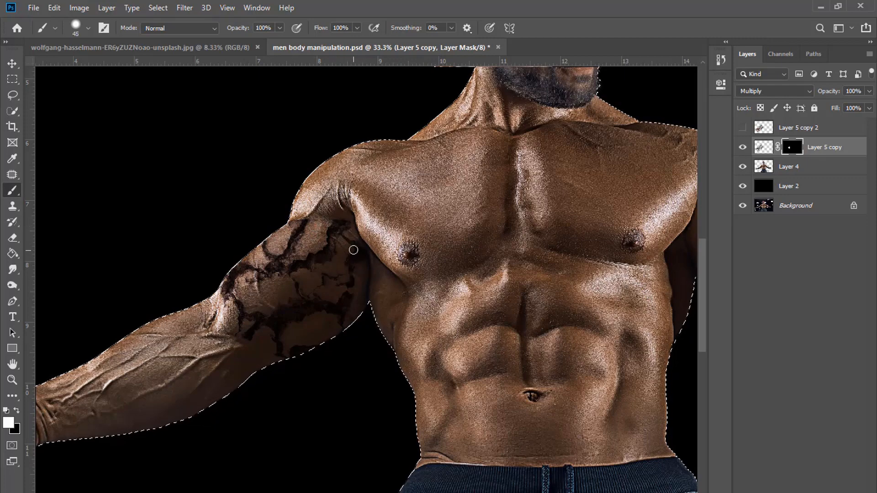
key(bracketright)
key(bracketright)
key(bracketright)
key(bracketright)
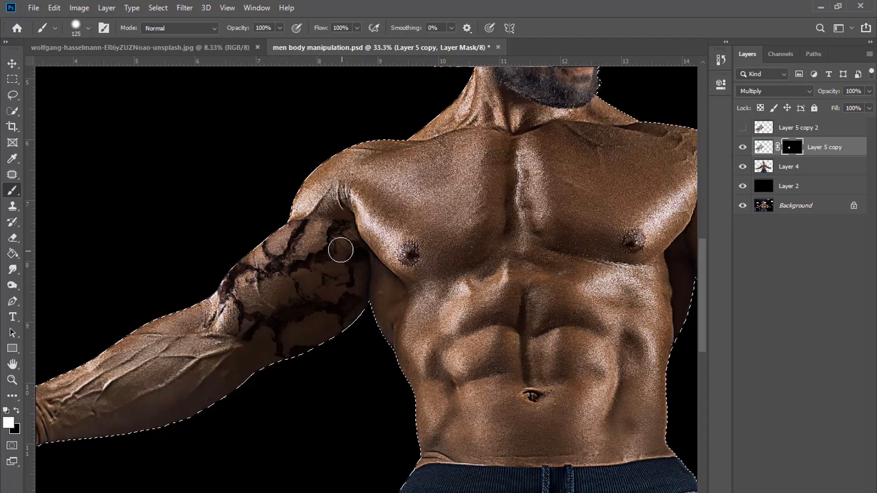
Step: Paint the mask white over the forearm below the elbow to reveal bark cracks with brushes up to 150 px
key(ctrl+minus)
mouse_move(196, 366)
mouse_down()
mouse_move(215, 338)
mouse_move(183, 327)
mouse_move(232, 314)
mouse_move(212, 359)
mouse_up()
key(bracketleft)
key(bracketleft)
key(bracketleft)
key(bracketleft)
key(bracketright)
key(bracketright)
key(bracketright)
key(bracketright)
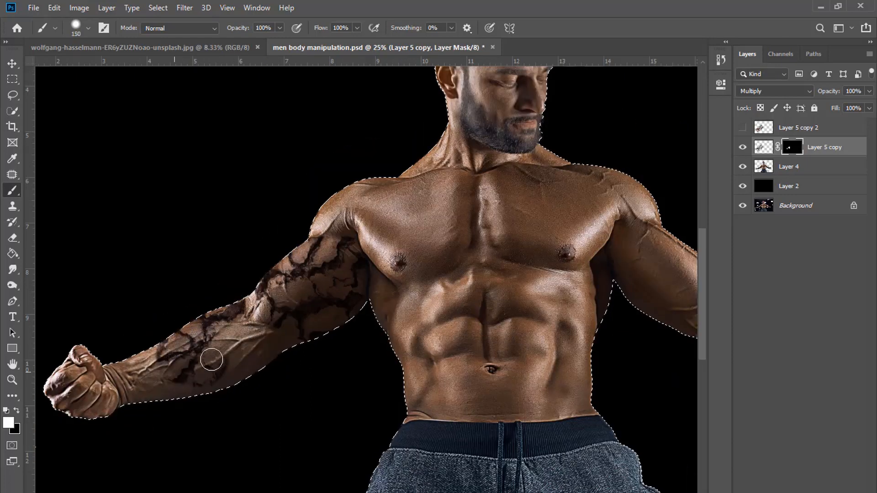
key(bracketleft)
key(bracketleft)
key(bracketleft)
Step: Extend the revealed bark cracks across the forearm to the wrist with brushes around 175 px and clear the selection
mouse_move(220, 325)
mouse_down()
mouse_move(259, 340)
mouse_move(211, 382)
mouse_move(144, 343)
mouse_move(168, 364)
mouse_move(131, 365)
mouse_move(178, 386)
mouse_move(148, 399)
mouse_move(124, 369)
mouse_up()
key(bracketright)
key(bracketright)
key(bracketright)
key(bracketright)
key(bracketleft)
key(bracketleft)
key(bracketleft)
key(bracketleft)
key(bracketleft)
key(bracketleft)
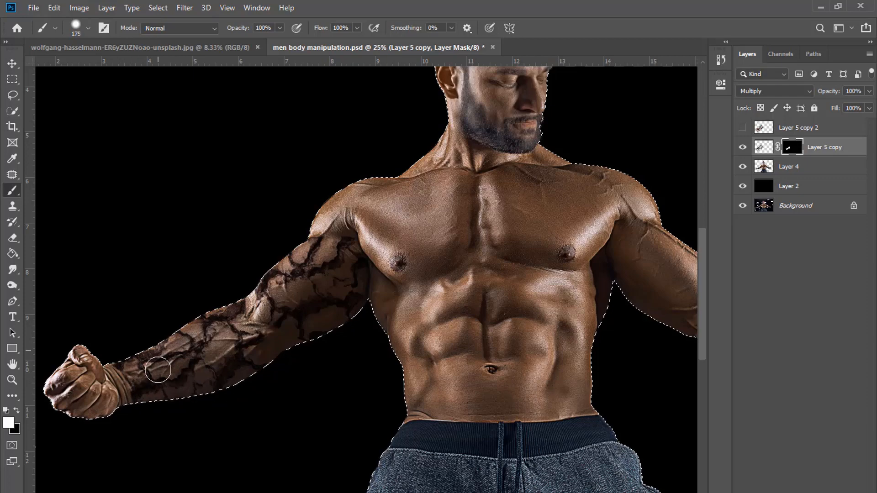
key(ctrl+minus)
key(m)
key(ctrl+d)
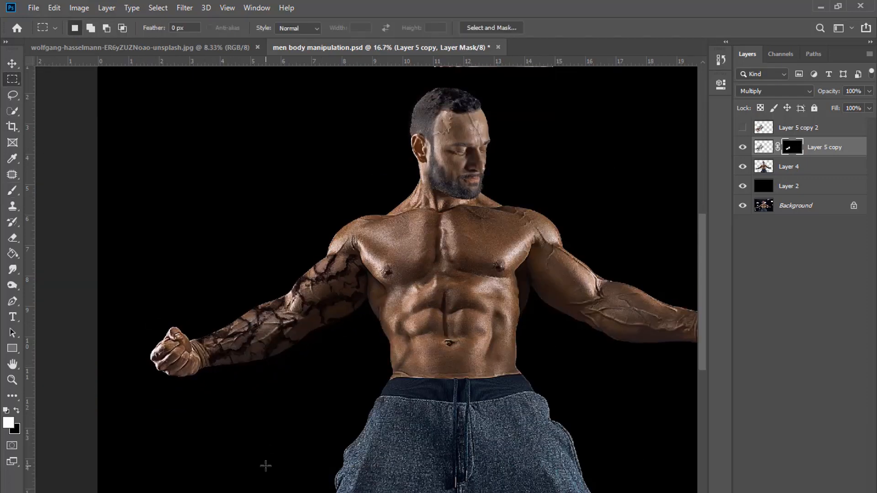
Step: Show Layer 5 copy 2, move the bark over the other arm and rotate it about 69.8° to follow it
scroll(265, 466, right, 5)
click(742, 128)
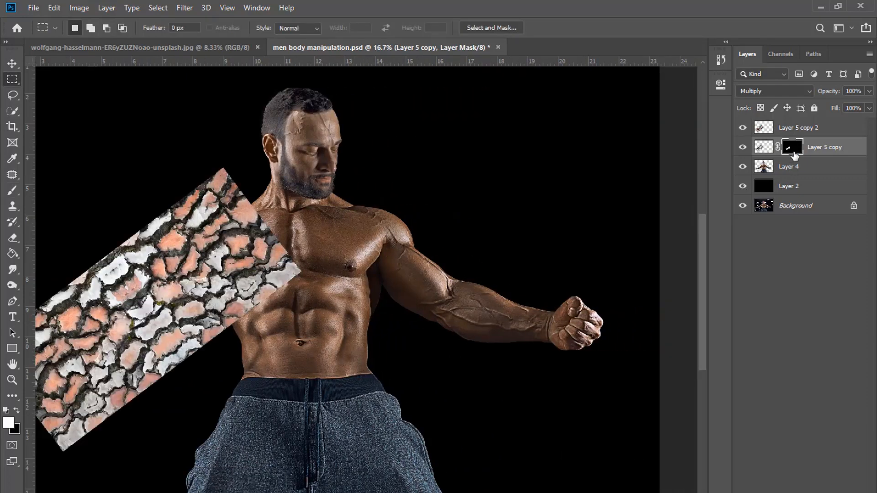
click(811, 130)
key(ctrl+t)
drag(197, 258, 378, 236)
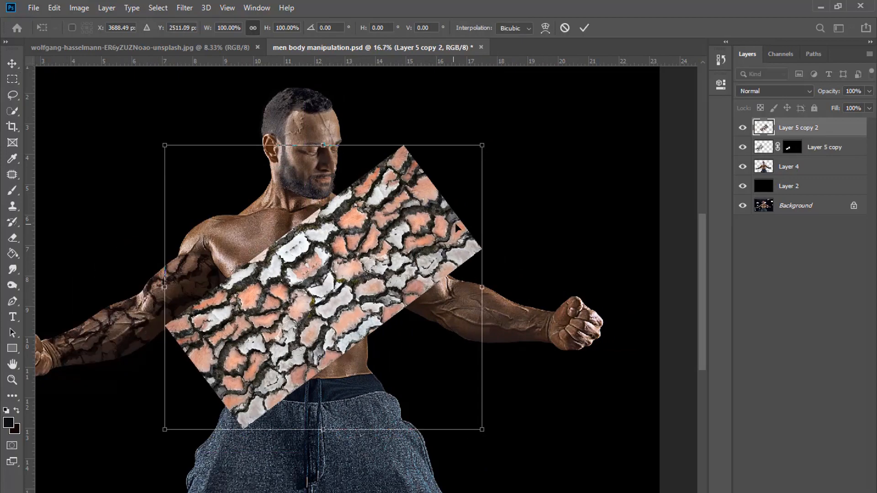
drag(495, 220, 364, 378)
drag(544, 438, 594, 407)
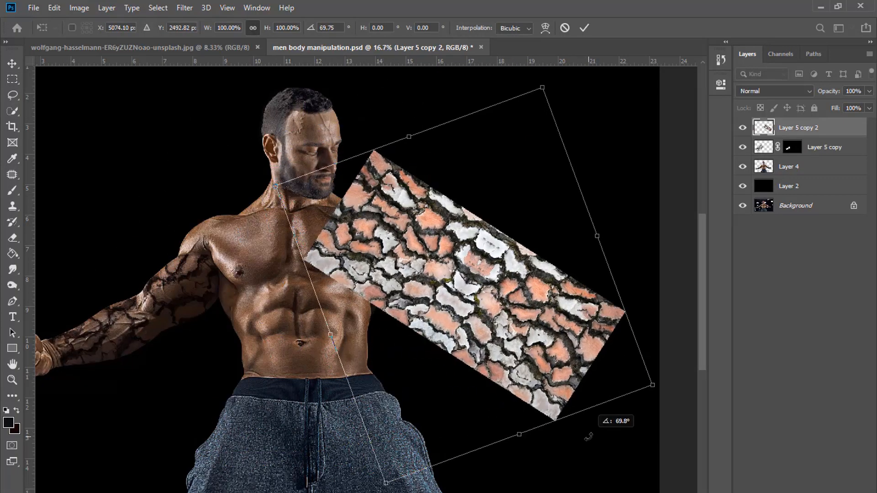
key(Return)
key(m)
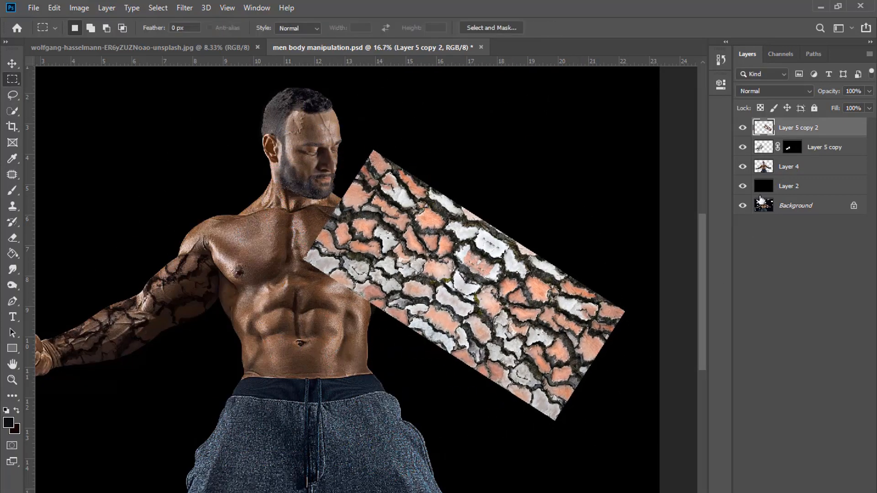
Step: Set Layer 5 copy 2's blend mode to Multiply and desaturate its bark texture
click(106, 8)
click(763, 90)
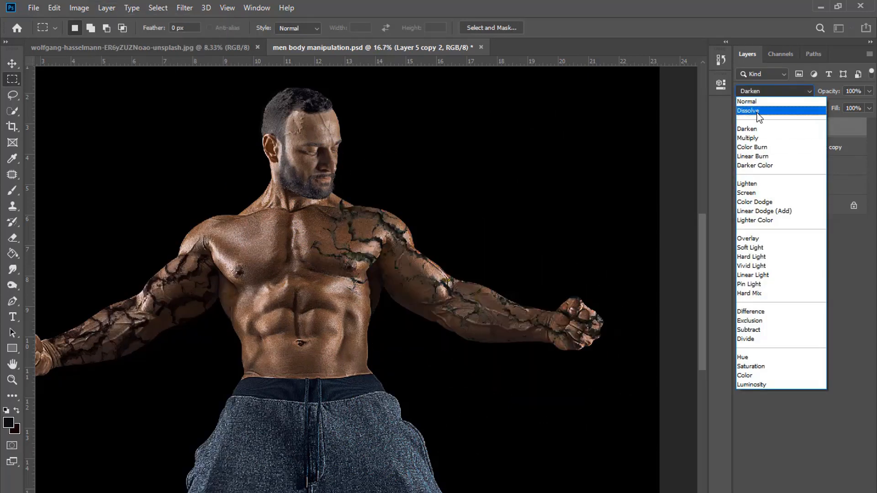
click(747, 138)
click(79, 8)
mouse_move(139, 40)
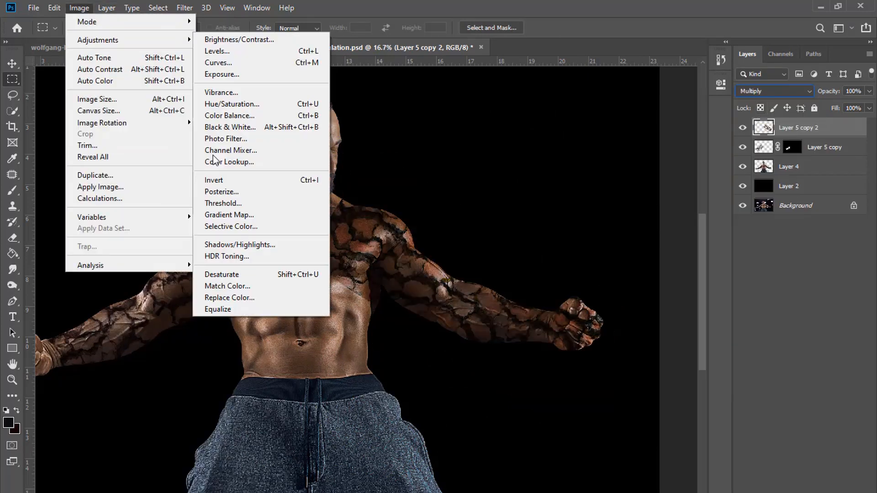
key(Escape)
key(Escape)
Step: Shift the bark's midtones toward red and blue with Color Balance and apply a Brightness/Contrast adjustment
click(79, 8)
mouse_move(97, 40)
click(229, 116)
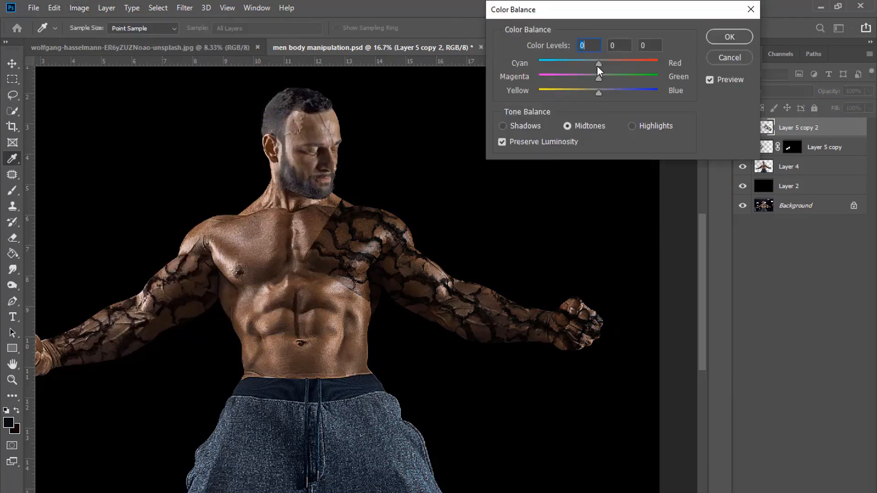
drag(598, 64, 602, 62)
drag(598, 92, 645, 54)
key(Return)
click(79, 8)
mouse_move(105, 36)
click(229, 36)
key(Return)
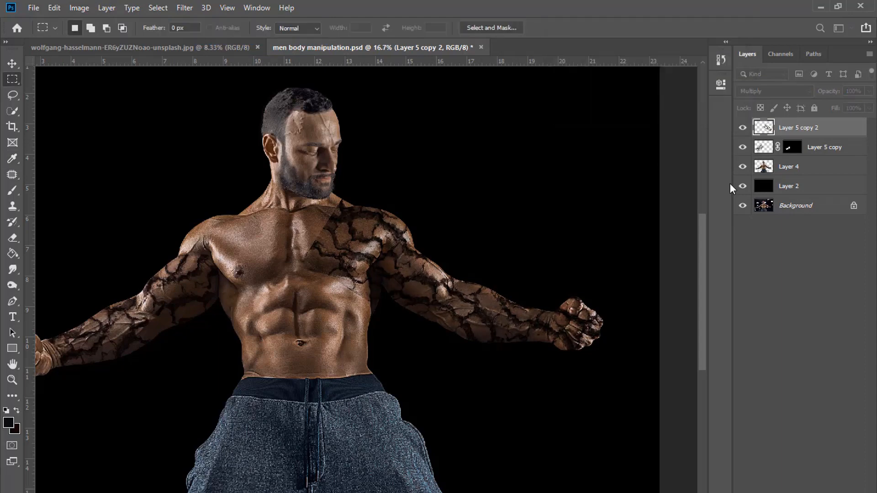
Step: Add a layer mask to Layer 5 copy 2 and invert it to hide the bark
click(791, 492)
key(ctrl+i)
key(b)
key(ctrl+plus)
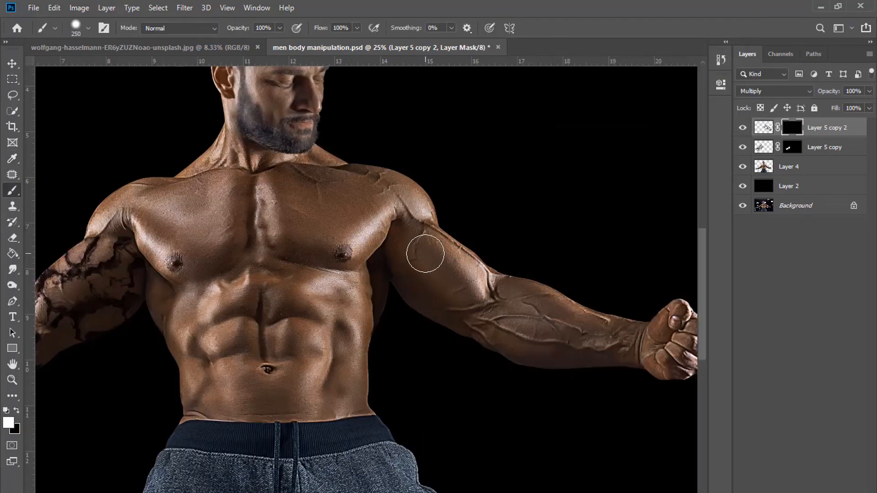
Step: Reveal the bark cracks on this upper arm down to the elbow with white brushes from 250 down to 90 px
mouse_move(427, 251)
mouse_down()
mouse_move(466, 270)
mouse_move(451, 249)
mouse_move(471, 266)
mouse_move(456, 281)
mouse_move(415, 266)
mouse_move(397, 228)
mouse_move(392, 247)
mouse_move(444, 308)
mouse_move(467, 291)
mouse_move(458, 314)
mouse_move(436, 305)
mouse_move(469, 305)
mouse_move(463, 258)
mouse_move(417, 236)
mouse_move(396, 272)
mouse_move(412, 298)
mouse_move(441, 314)
mouse_move(467, 310)
mouse_up()
key(bracketleft)
key(bracketleft)
key(bracketleft)
key(bracketright)
key(bracketright)
key(bracketleft)
key(bracketright)
drag(478, 276, 484, 277)
key(bracketleft)
key(bracketleft)
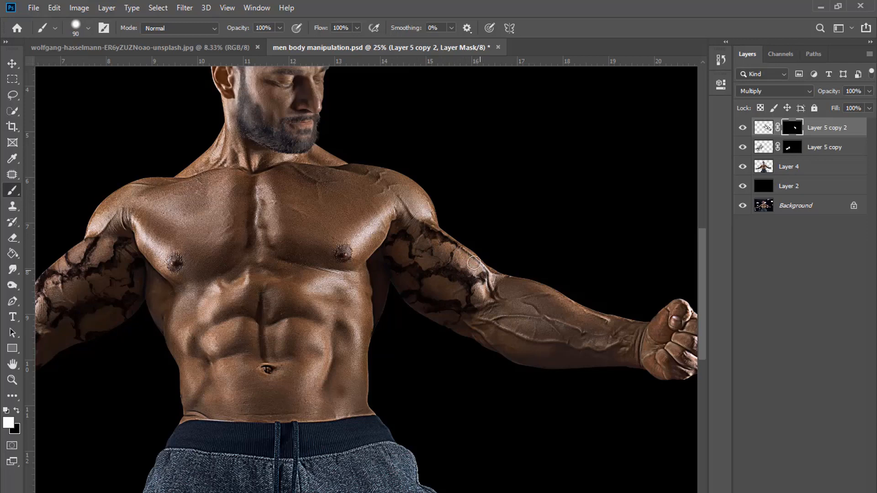
drag(453, 240, 432, 238)
drag(482, 276, 479, 281)
Step: Extend the bark cracks from the elbow along the forearm with 125 and 90 px white brushes
key(bracketright)
key(bracketright)
key(bracketright)
key(bracketleft)
mouse_move(498, 327)
mouse_down()
mouse_move(512, 315)
mouse_move(529, 300)
mouse_move(560, 309)
mouse_move(529, 339)
mouse_move(493, 330)
mouse_move(527, 352)
mouse_move(555, 358)
mouse_move(608, 341)
mouse_move(529, 293)
mouse_up()
scroll(608, 336, down, 1)
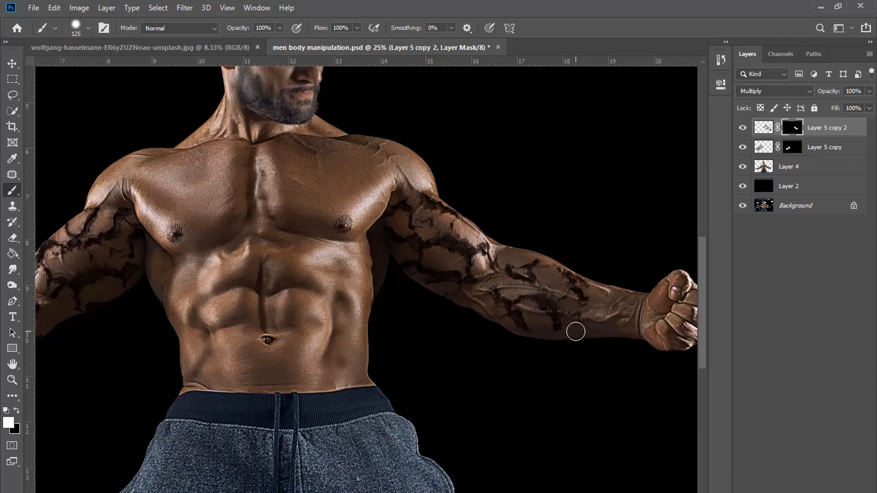
key(bracketleft)
key(bracketleft)
mouse_move(520, 325)
mouse_down()
mouse_move(563, 328)
mouse_move(597, 307)
mouse_move(584, 334)
mouse_move(592, 334)
mouse_move(565, 334)
mouse_move(567, 326)
mouse_move(607, 314)
mouse_up()
key(bracketright)
key(bracketright)
key(bracketright)
key(bracketright)
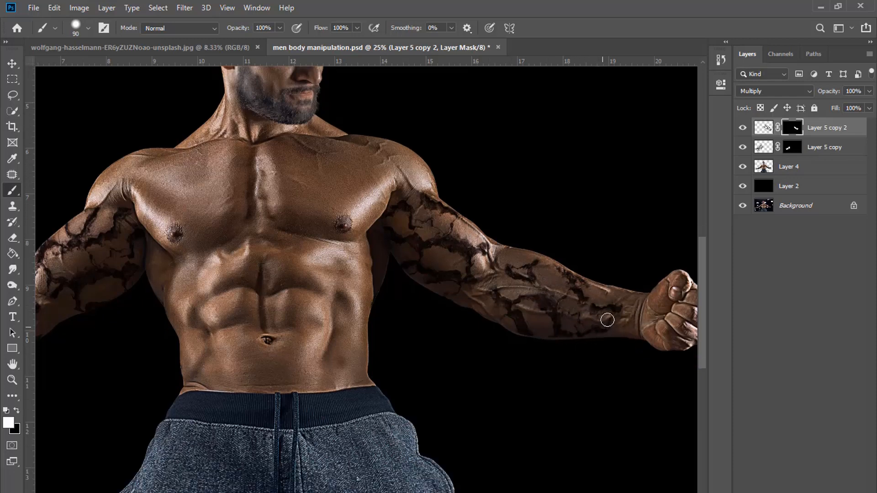
Step: Fill in the remaining forearm cracks up to the wrist with a white brush of up to 90 px
mouse_move(525, 271)
mouse_down()
mouse_move(562, 293)
mouse_move(541, 303)
mouse_move(527, 290)
mouse_move(573, 299)
mouse_up()
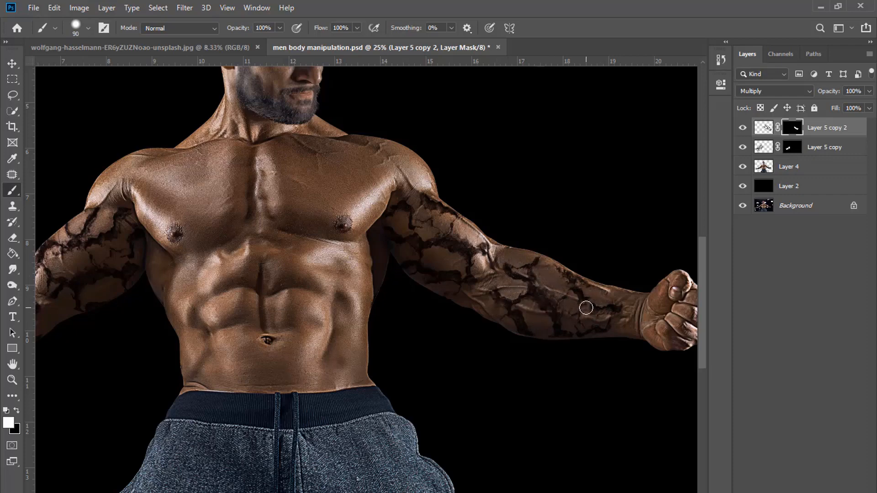
drag(435, 492, 483, 492)
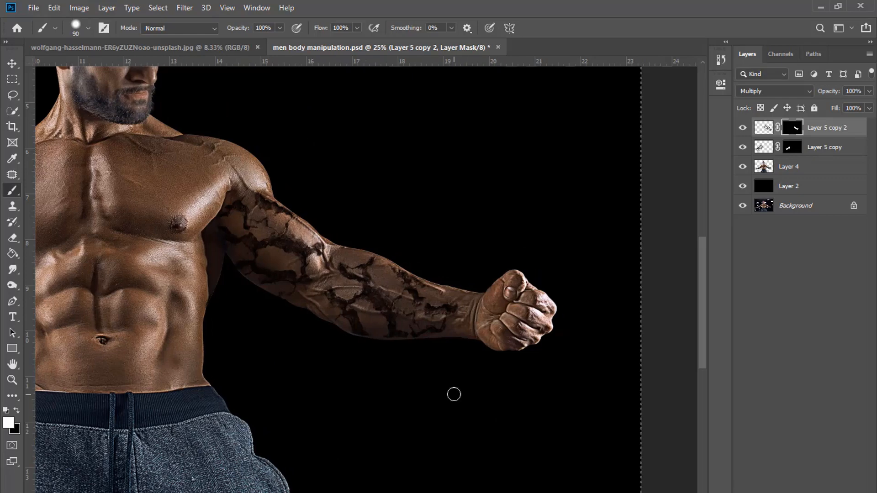
key(bracketleft)
key(bracketleft)
mouse_move(352, 267)
mouse_down()
mouse_move(377, 264)
mouse_move(457, 301)
mouse_move(462, 313)
mouse_up()
key(bracketright)
key(bracketright)
key(bracketright)
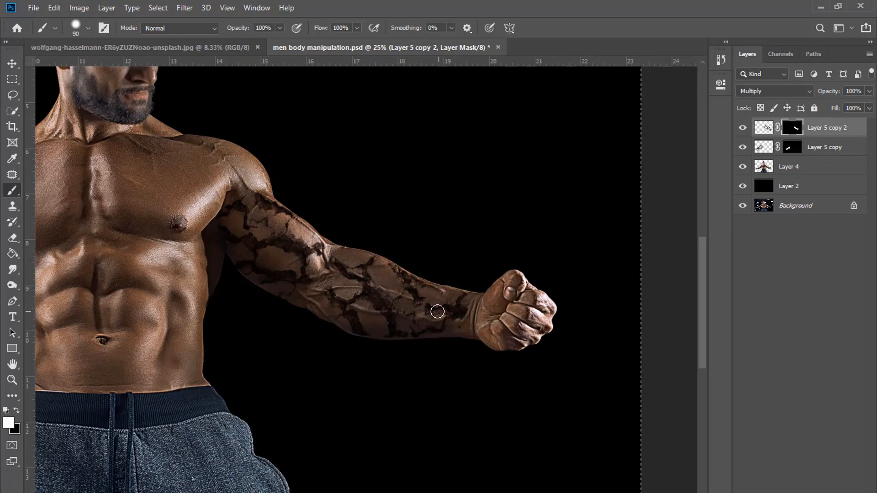
key(ctrl+minus)
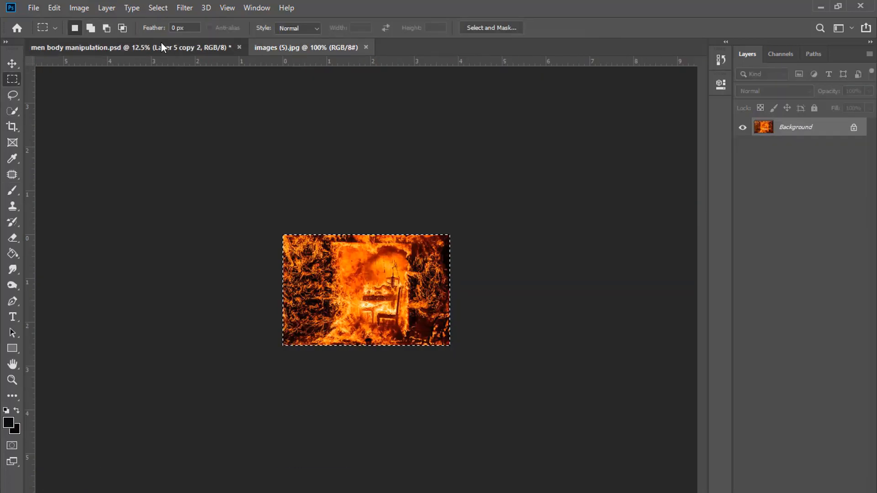
Step: Paste the copied fire image into men body manipulation.psd and convert its layer to a smart object
click(161, 45)
key(ctrl+v)
key(ctrl+plus)
right_click(796, 127)
click(662, 181)
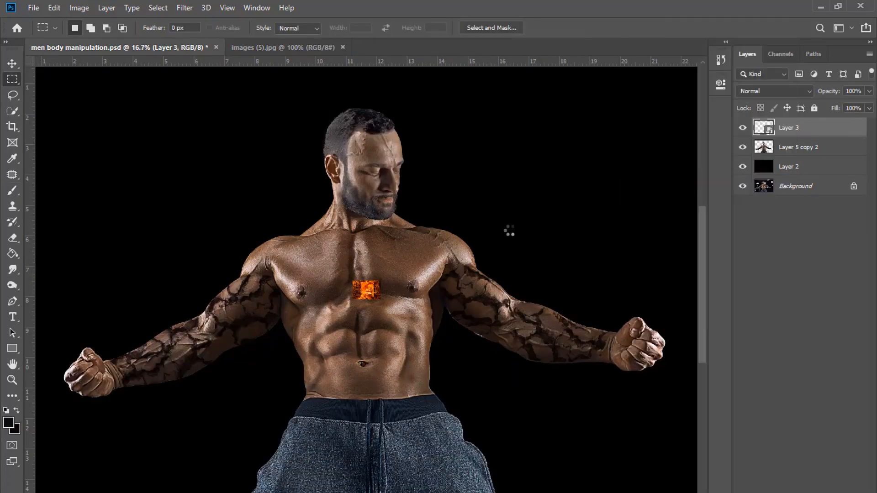
Step: Enlarge and rotate the fire image to cover the first bark-covered arm, then rasterize its layer
key(ctrl+t)
drag(370, 300, 485, 369)
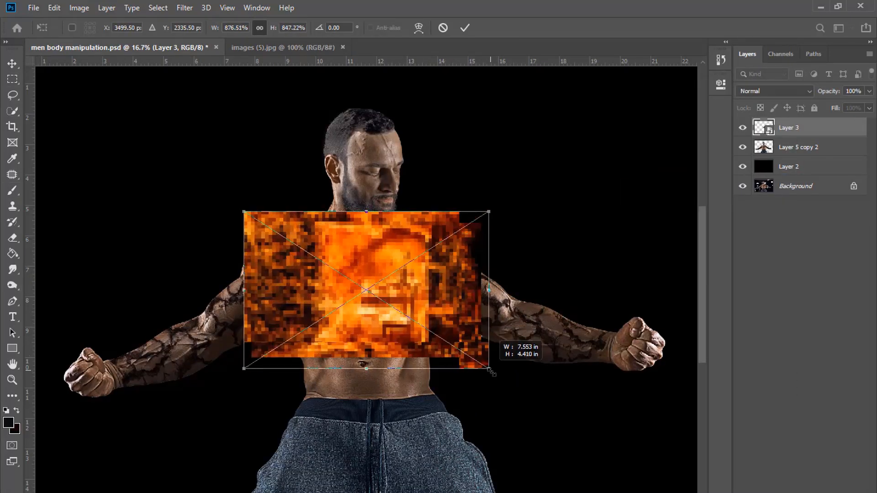
drag(446, 327, 326, 367)
drag(397, 359, 379, 303)
drag(326, 299, 305, 306)
key(Return)
right_click(791, 130)
click(676, 222)
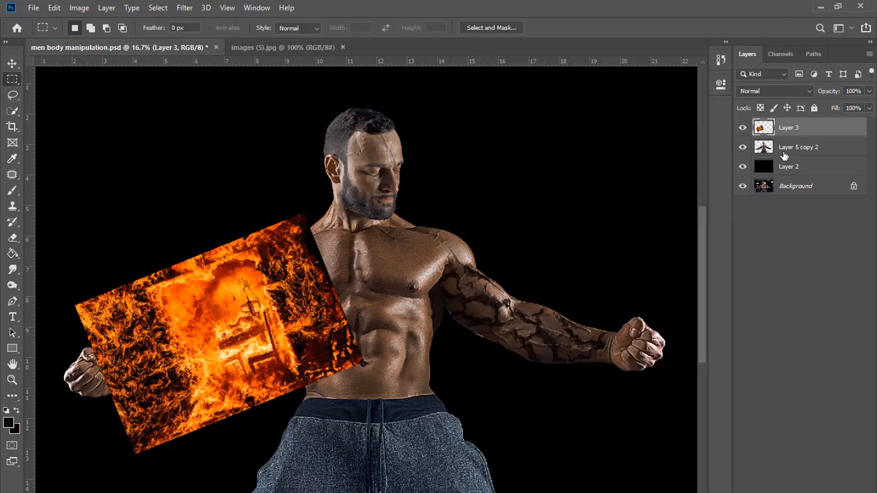
Step: Duplicate Layer 3, hide the copy, and add an inverted layer mask to Layer 3
key(ctrl+j)
click(743, 128)
click(796, 148)
click(800, 491)
key(ctrl+i)
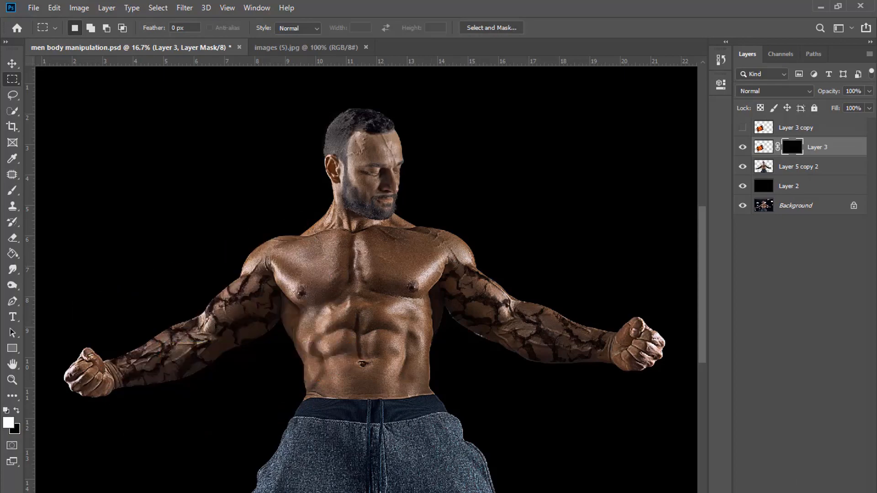
Step: Choose a spatter brush at 15 px and reveal the first fire specks in the upper arm's main crack
scroll(450, 267, up, 1)
key(e)
right_click(495, 249)
click(588, 330)
click(586, 121)
key(ctrl+plus)
key(ctrl+plus)
key(ctrl+plus)
key(ctrl+plus)
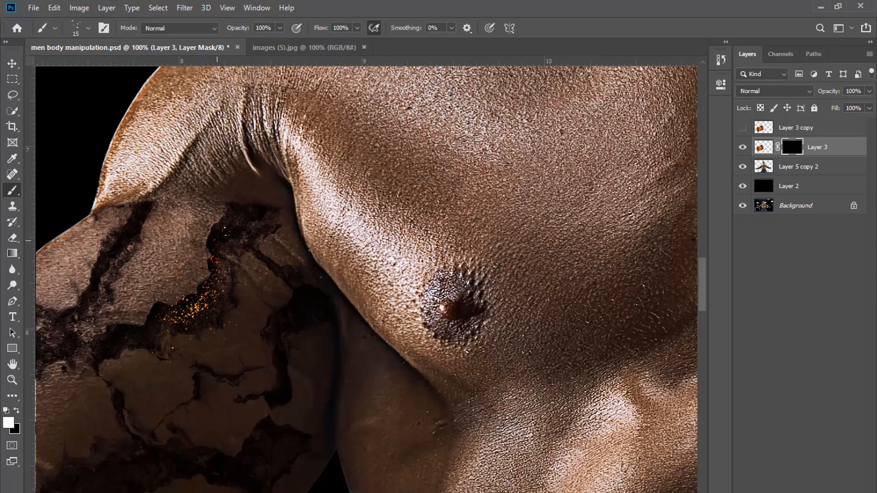
Step: Reveal fire along the upper arm's main crack from the armpit toward the arm's middle with the 20 px spatter brush
mouse_move(219, 238)
mouse_down()
mouse_move(233, 218)
mouse_move(252, 213)
mouse_up()
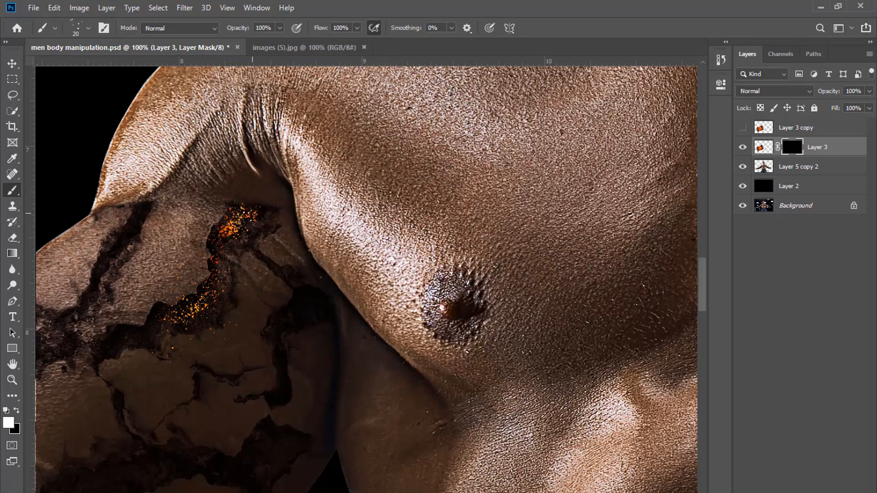
mouse_move(169, 316)
mouse_down()
mouse_move(155, 322)
mouse_move(191, 306)
mouse_move(108, 343)
mouse_move(152, 333)
mouse_up()
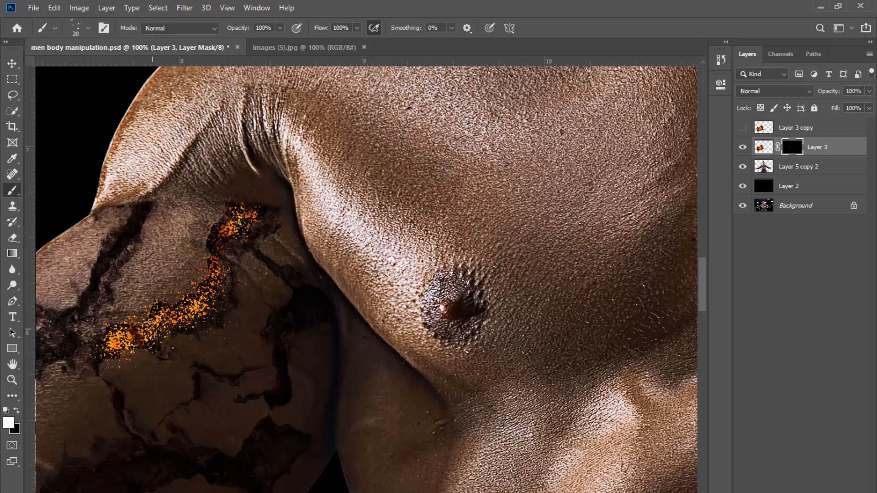
drag(213, 247, 215, 259)
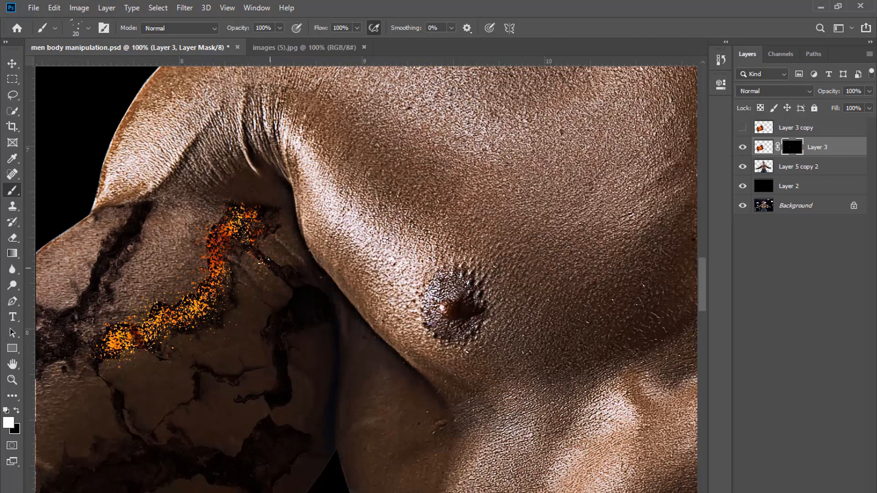
Step: Reveal fire in the branching cracks beside the armpit and intensify the main crack's upper end at 20 px
drag(270, 269, 302, 312)
drag(280, 367, 281, 393)
key(ctrl+minus)
key(ctrl+minus)
key(ctrl+plus)
key(ctrl+plus)
mouse_move(229, 227)
mouse_down()
mouse_move(240, 210)
mouse_move(217, 238)
mouse_up()
drag(258, 258, 302, 295)
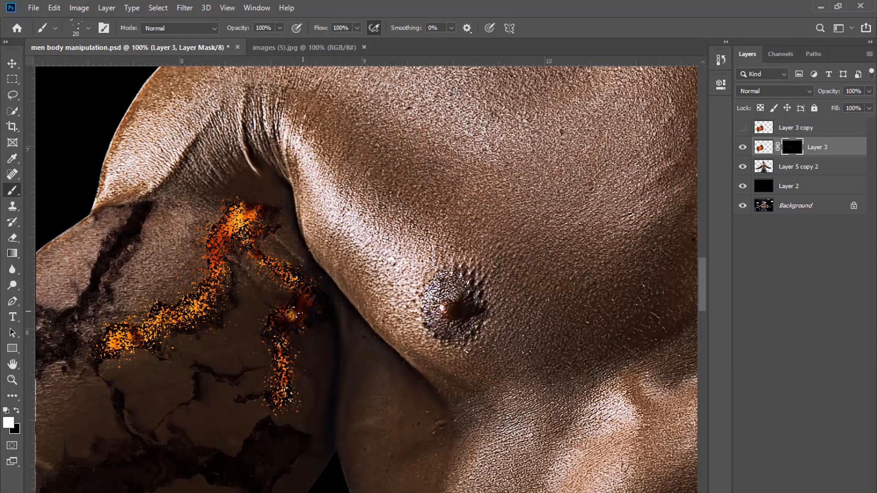
drag(277, 330, 275, 343)
key(ctrl+minus)
key(ctrl+minus)
key(ctrl+plus)
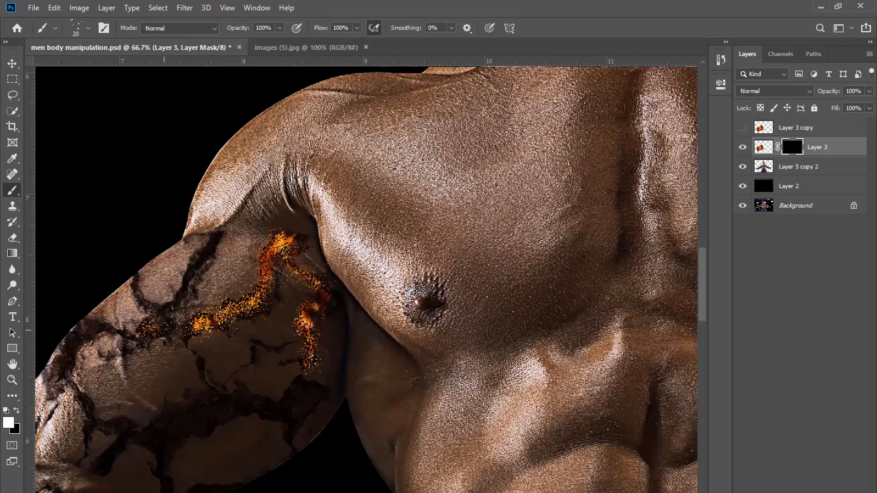
Step: Reveal fire in the cracks along the upper arm's outer side toward the elbow with the 15 px spatter brush
mouse_move(164, 330)
mouse_down()
mouse_move(178, 331)
mouse_move(193, 269)
mouse_up()
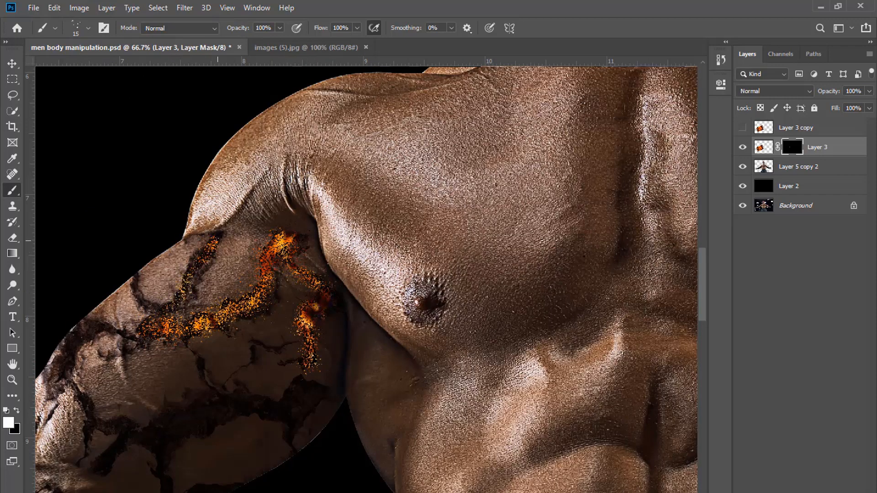
mouse_move(217, 241)
mouse_down()
mouse_move(170, 305)
mouse_move(136, 287)
mouse_move(151, 312)
mouse_move(186, 292)
mouse_up()
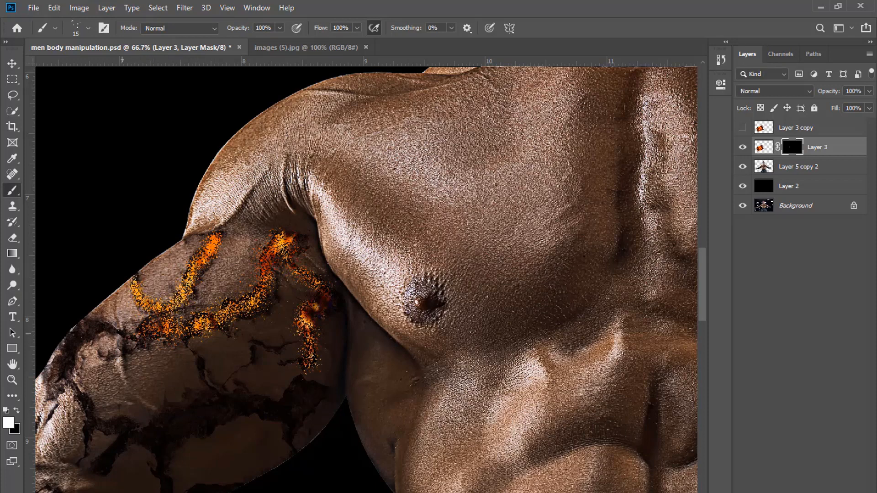
mouse_move(63, 378)
mouse_down()
mouse_move(85, 330)
mouse_move(76, 344)
mouse_move(94, 330)
mouse_move(128, 339)
mouse_move(225, 306)
mouse_up()
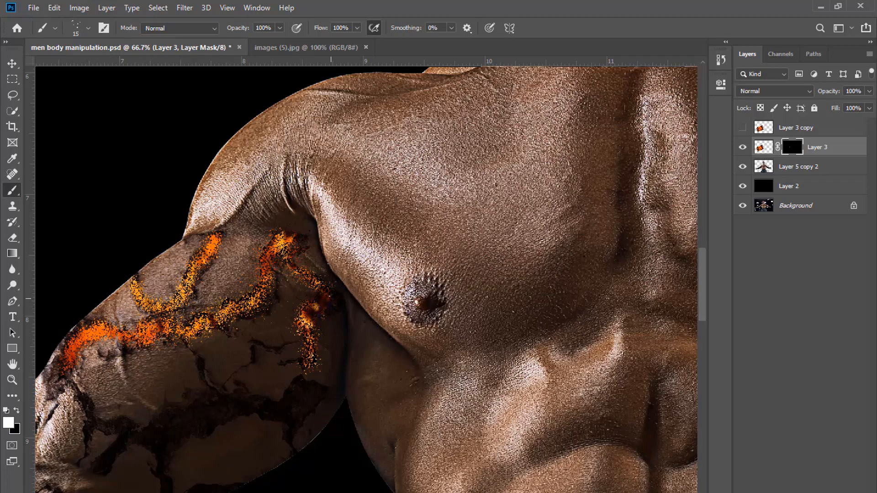
key(ctrl+minus)
key(ctrl+minus)
key(ctrl+minus)
key(ctrl+minus)
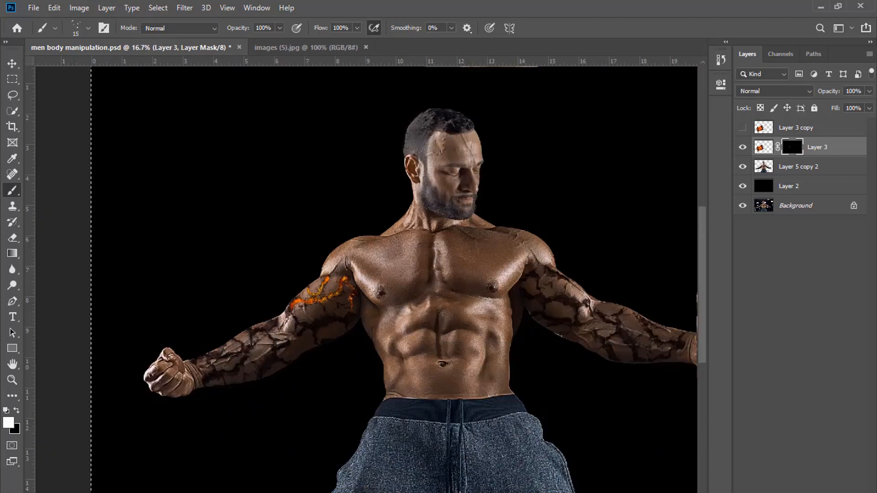
Step: Reveal fire along the upper arm's underside crack from the elbow toward the armpit with the 15 px spatter brush
drag(381, 417, 458, 398)
key(ctrl+plus)
key(ctrl+plus)
key(ctrl+plus)
key(ctrl+plus)
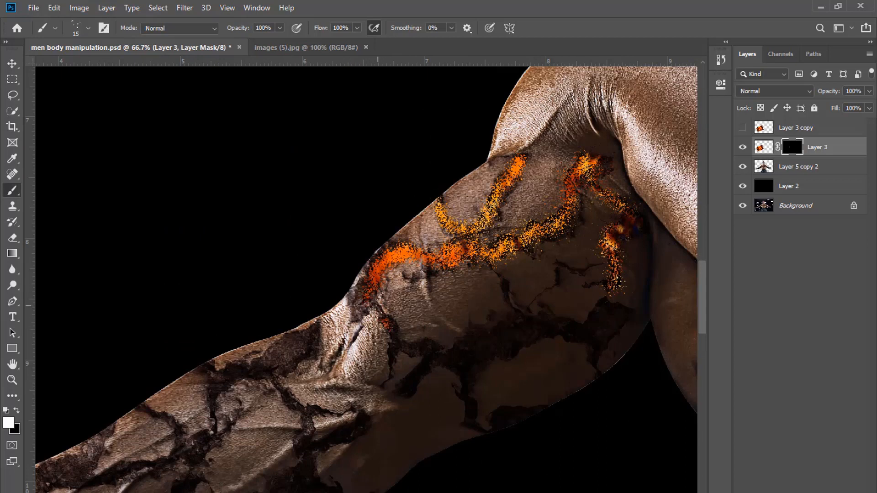
mouse_move(380, 313)
mouse_down()
mouse_move(391, 370)
mouse_move(430, 345)
mouse_move(406, 392)
mouse_move(436, 349)
mouse_move(457, 357)
mouse_move(470, 339)
mouse_move(465, 370)
mouse_move(466, 359)
mouse_move(505, 340)
mouse_move(524, 315)
mouse_move(527, 324)
mouse_move(595, 330)
mouse_move(585, 333)
mouse_move(601, 311)
mouse_up()
Step: Reveal fire in the branches below the upper arm's underside crack and the small inner crack with a 20–25 px spatter brush
key(bracketleft)
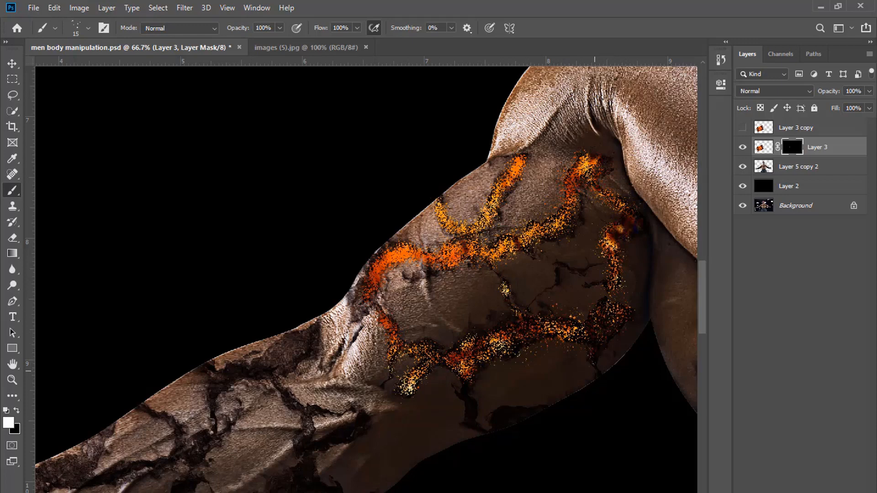
key(bracketleft)
mouse_move(513, 332)
mouse_down()
mouse_move(603, 320)
mouse_move(597, 366)
mouse_up()
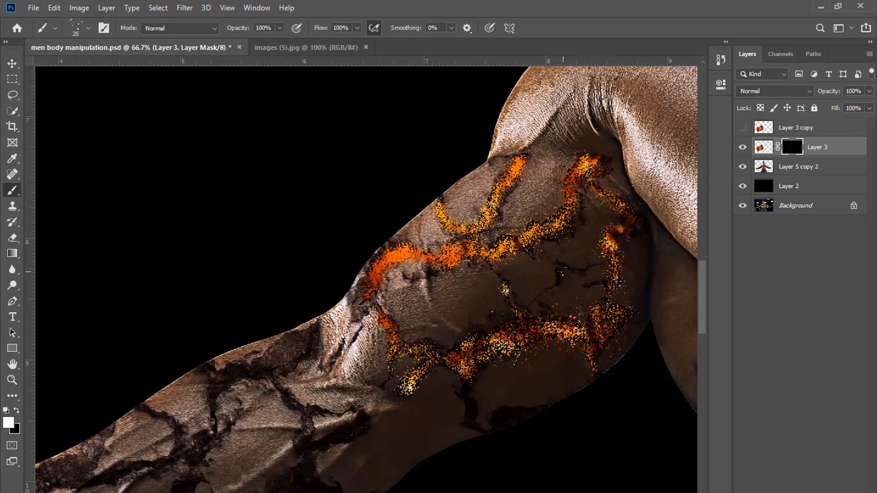
key(bracketright)
scroll(465, 350, down, 2)
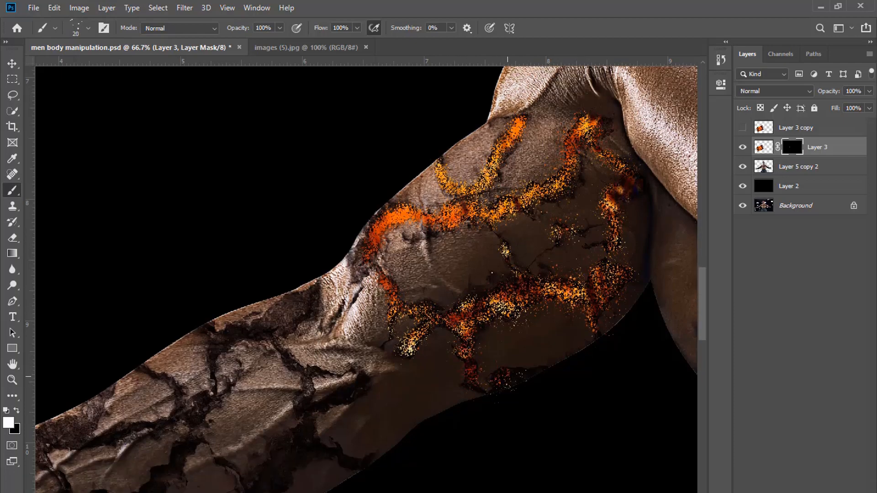
drag(508, 377, 525, 371)
Step: Reveal fire in the branching forearm cracks nearest the elbow with the 20 px spatter brush
key(ctrl+minus)
key(ctrl+minus)
key(ctrl+minus)
drag(399, 377, 340, 418)
key(ctrl+plus)
key(ctrl+plus)
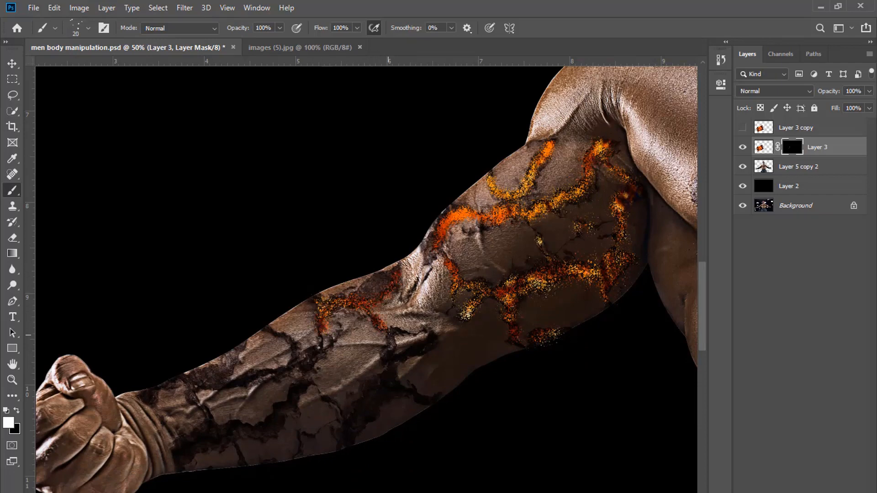
mouse_move(391, 331)
mouse_down()
mouse_move(394, 362)
mouse_move(436, 335)
mouse_up()
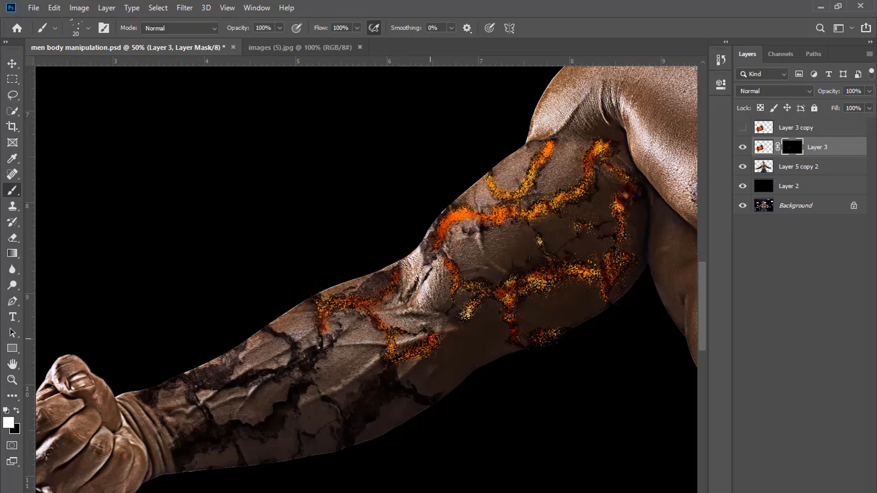
Step: Reveal fire in the remaining forearm cracks, from the lower fork down to the wrist, with the spatter brush
scroll(430, 338, down, 1)
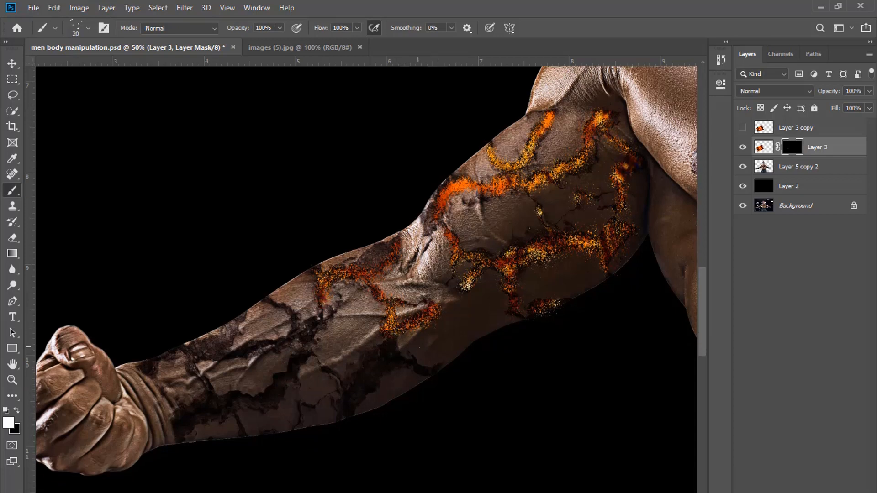
mouse_move(389, 339)
mouse_down()
mouse_move(393, 362)
mouse_move(417, 365)
mouse_move(367, 368)
mouse_move(351, 395)
mouse_move(364, 388)
mouse_move(372, 360)
mouse_up()
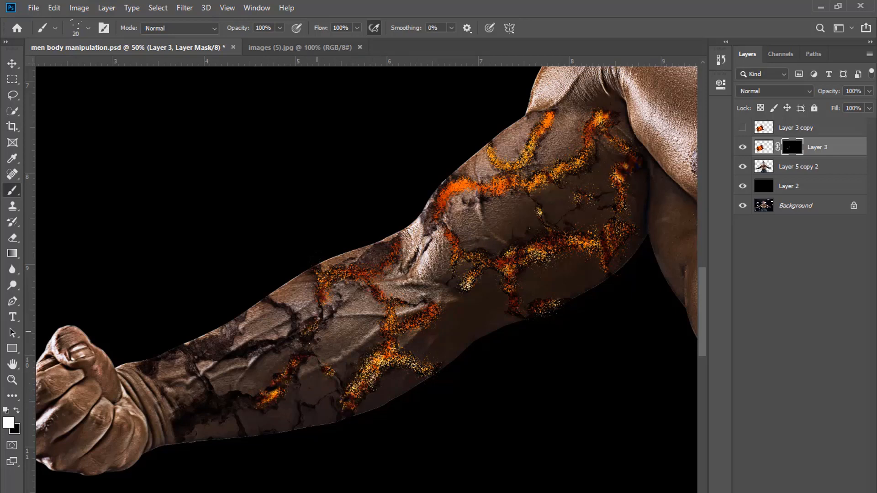
drag(316, 332, 290, 311)
drag(259, 346, 295, 334)
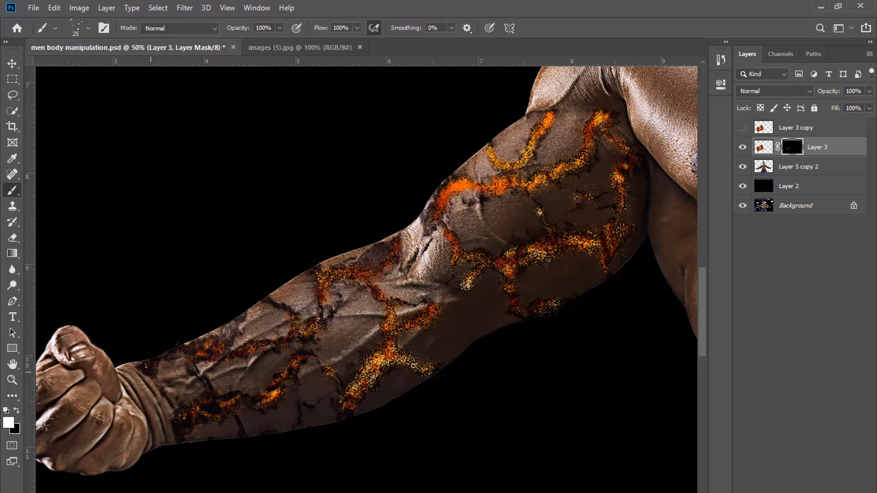
Step: Switch to a soft round brush and lower its opacity to 33%
right_click(533, 242)
scroll(622, 379, up, 10)
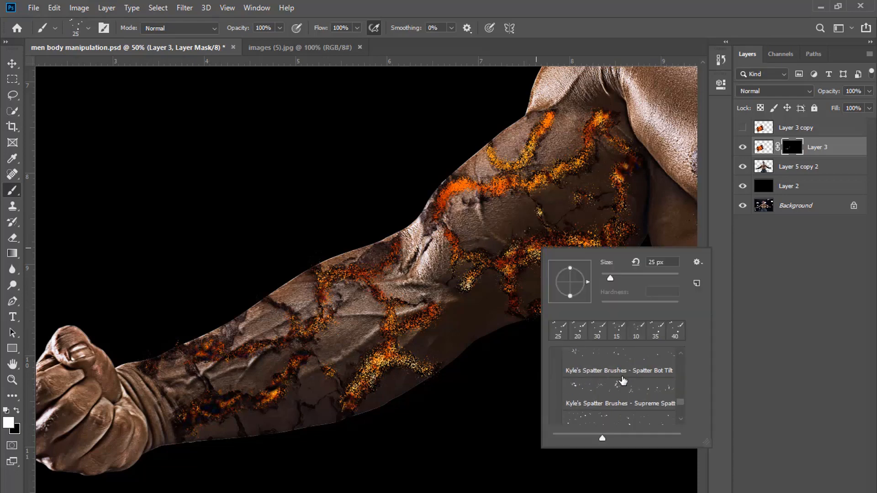
click(593, 377)
click(558, 40)
key(ctrl+plus)
key(bracketright)
drag(395, 373, 371, 397)
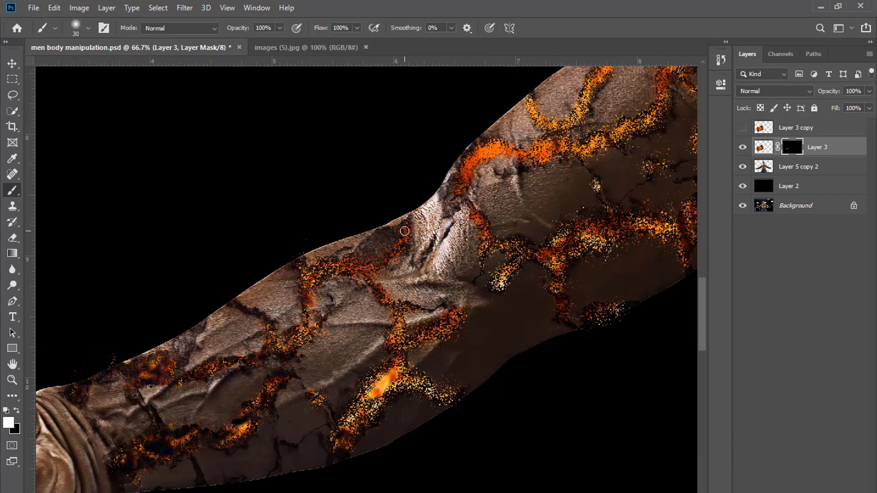
key(ctrl+z)
click(280, 28)
drag(279, 43, 242, 43)
Step: Add a soft glow over the fire in the forearm's forked lower crack and its side branch at 33% opacity
mouse_move(370, 402)
mouse_down()
mouse_move(350, 424)
mouse_move(378, 390)
mouse_move(426, 387)
mouse_up()
scroll(427, 388, down, 1)
drag(341, 404, 370, 364)
mouse_move(399, 299)
mouse_down()
mouse_move(401, 314)
mouse_move(453, 280)
mouse_up()
key(bracketleft)
key(bracketleft)
mouse_move(400, 290)
mouse_down()
mouse_move(398, 278)
mouse_move(426, 271)
mouse_up()
Step: Add a soft glow along the forearm's upper crack, from near the elbow toward the wrist, at 33% opacity
key(bracketleft)
key(bracketright)
key(bracketright)
drag(394, 266, 367, 238)
mouse_move(307, 235)
mouse_down()
mouse_move(374, 227)
mouse_move(407, 188)
mouse_move(306, 269)
mouse_up()
drag(297, 299, 272, 291)
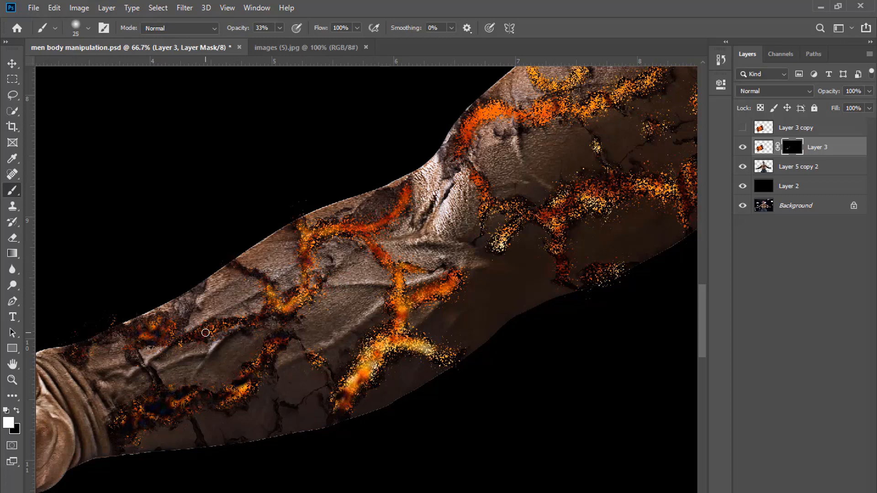
drag(205, 333, 247, 322)
key(bracketleft)
key(bracketleft)
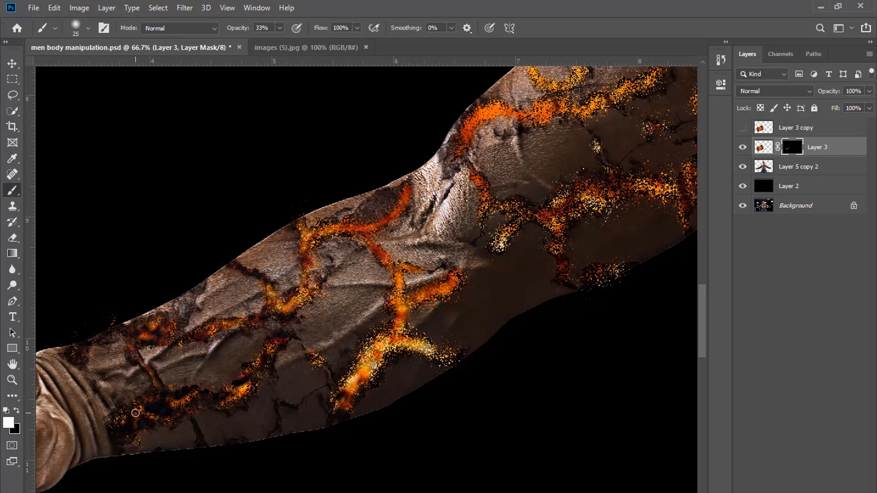
Step: Add a soft glow to the fire in the upper arm's underside crack and its branches near the elbow
key(bracketright)
mouse_move(558, 225)
mouse_down()
mouse_move(631, 185)
mouse_move(560, 253)
mouse_up()
mouse_move(617, 270)
mouse_down()
mouse_move(595, 274)
mouse_move(625, 268)
mouse_up()
key(bracketleft)
mouse_move(501, 240)
mouse_down()
mouse_move(514, 225)
mouse_move(500, 245)
mouse_up()
drag(485, 202, 528, 206)
Step: Soften the fire along the upper arm's main crack, outer branch and armpit end with the 20 px soft brush
key(ctrl+minus)
drag(544, 151, 593, 109)
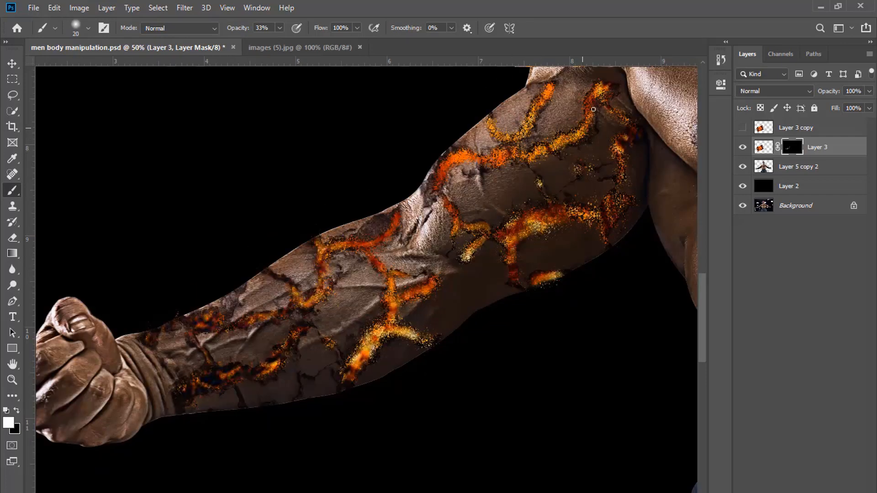
drag(545, 97, 510, 136)
mouse_move(576, 215)
mouse_down()
mouse_move(605, 236)
mouse_move(625, 201)
mouse_up()
Step: Darken Layer 3's mask with a Curves adjustment by pulling the curve's midpoint down
key(ctrl+minus)
click(79, 7)
mouse_move(110, 45)
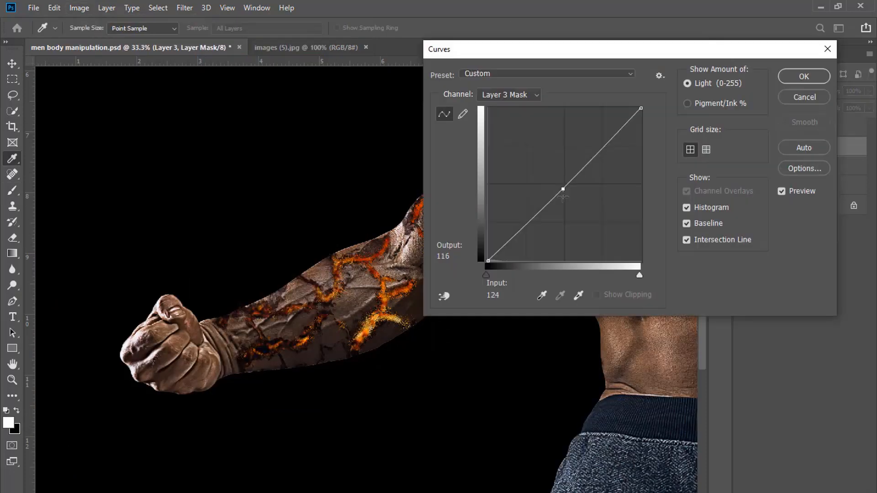
drag(562, 190, 560, 230)
click(797, 75)
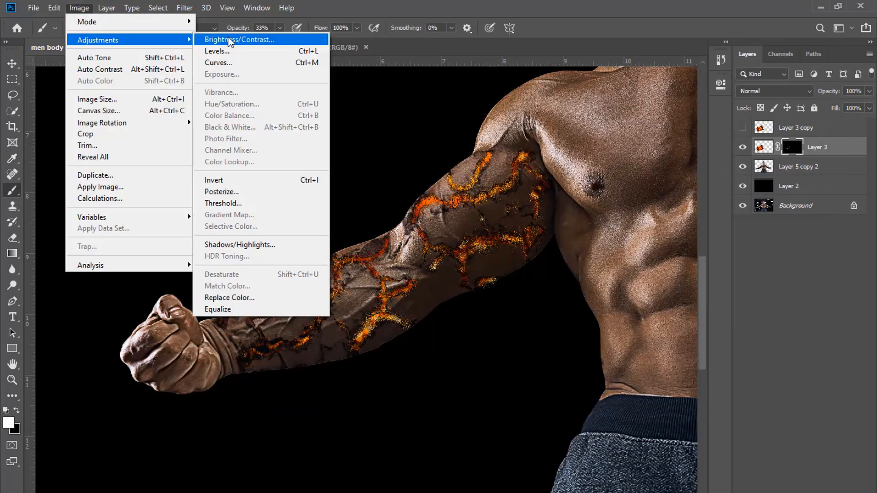
Step: Lower the brightness of Layer 3's mask with Brightness/Contrast
click(229, 41)
drag(621, 54, 577, 53)
click(717, 41)
Step: Strengthen the fire in the upper arm's main crack and armpit-side crack with the 25 px soft brush
key(ctrl+plus)
mouse_move(584, 151)
mouse_down()
mouse_move(562, 159)
mouse_move(599, 106)
mouse_up()
drag(618, 168, 620, 201)
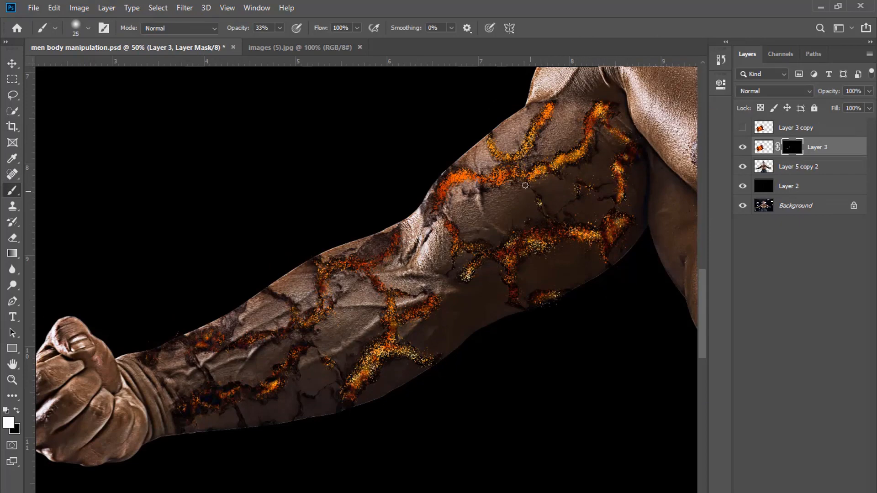
Step: Erase the stray fire specks from the small inner cracks of the upper arm with a 45 px soft eraser
key(e)
right_click(534, 212)
click(540, 294)
mouse_move(561, 180)
mouse_down()
mouse_move(531, 204)
mouse_move(582, 183)
mouse_up()
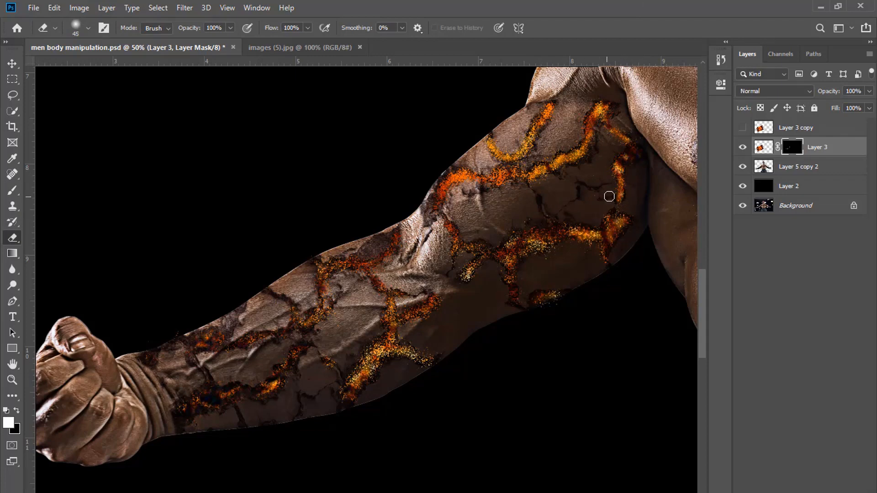
scroll(558, 220, down, 2)
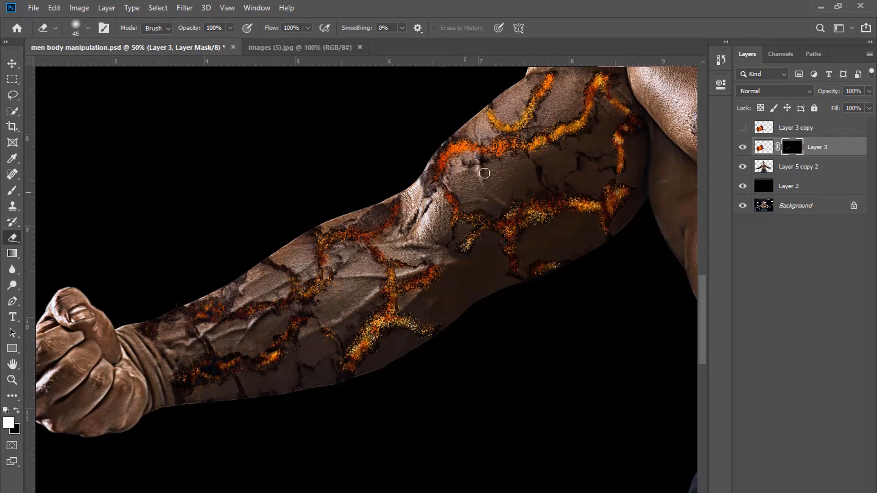
scroll(409, 288, down, 3)
key(ctrl+minus)
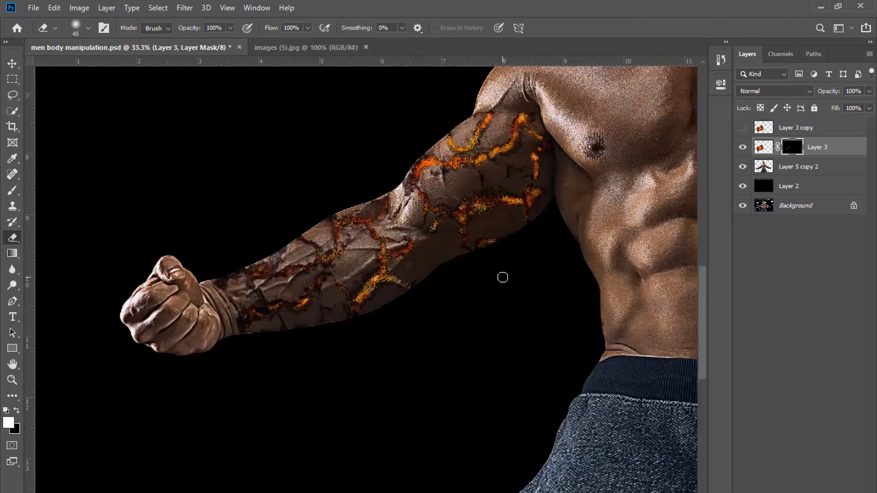
Step: Compare the arm with and without Layer 3, then darken the layer's fire image with Curves at input 127, output 61
click(769, 168)
click(742, 147)
click(743, 147)
click(767, 147)
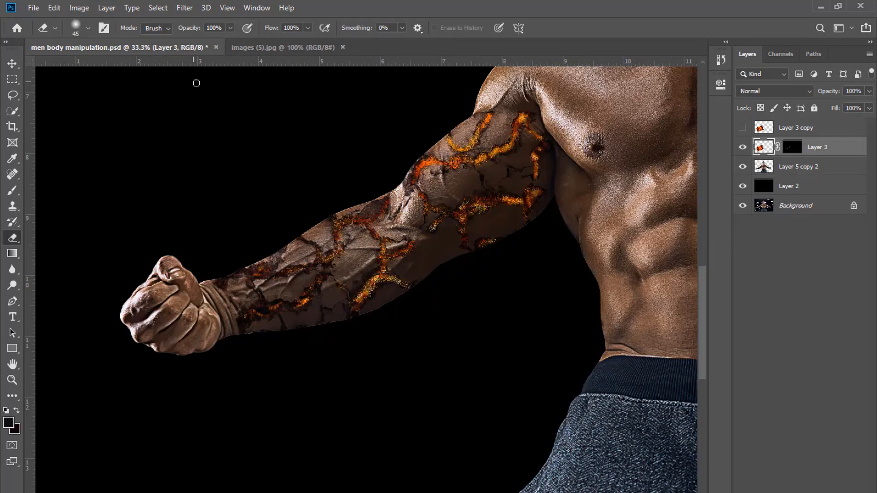
click(79, 8)
mouse_move(105, 43)
click(215, 63)
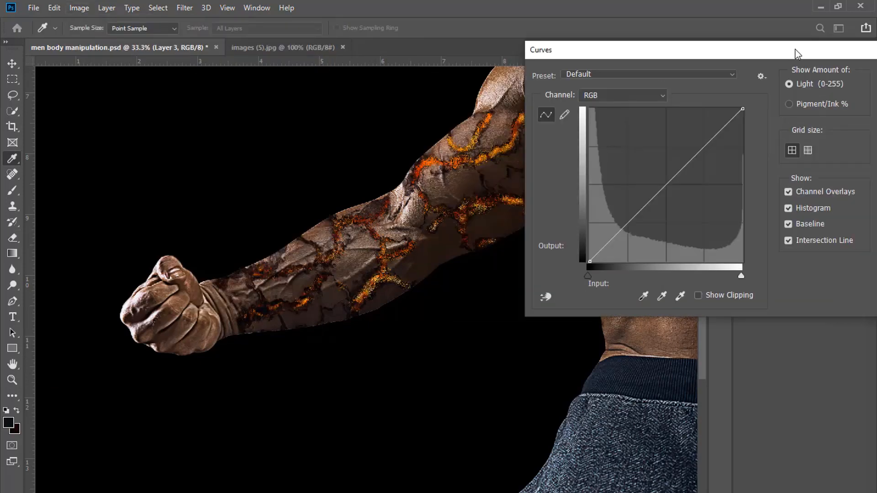
drag(795, 50, 861, 29)
drag(732, 164, 732, 205)
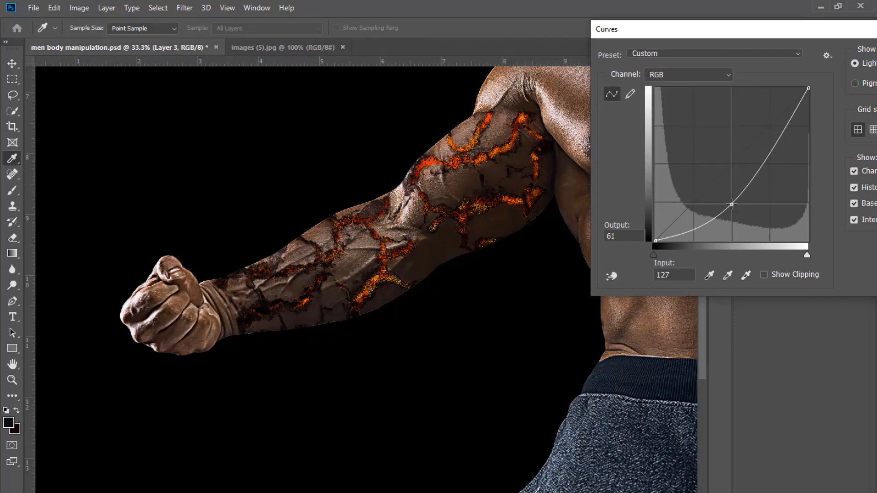
drag(731, 28, 440, 67)
click(699, 97)
key(e)
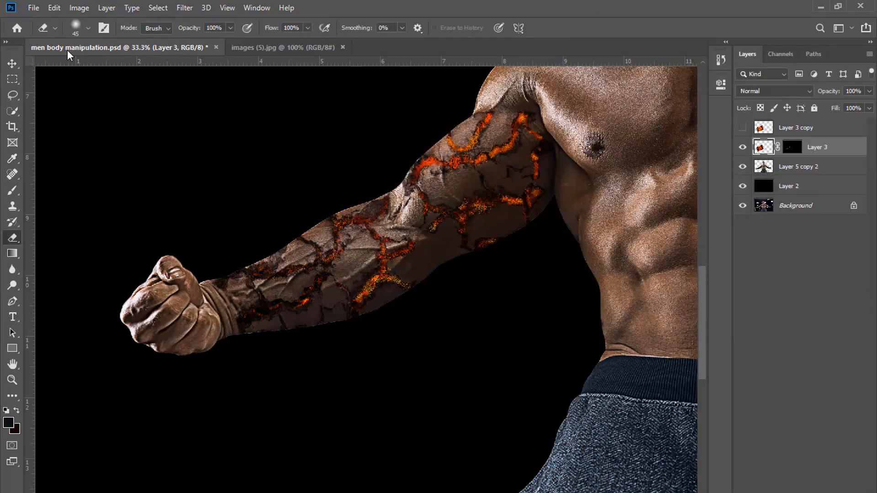
Step: Lower the brightness of Layer 3's fire image to -89 with Brightness/Contrast
click(80, 8)
mouse_move(105, 39)
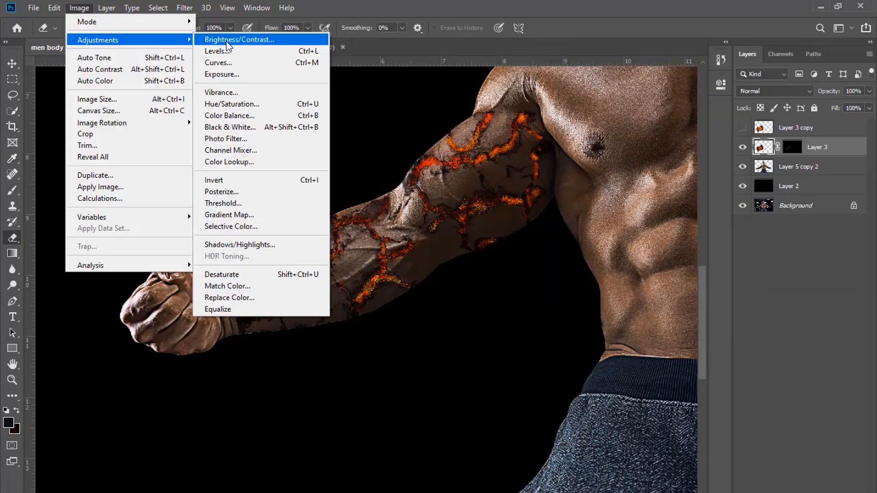
click(227, 41)
drag(596, 54, 581, 54)
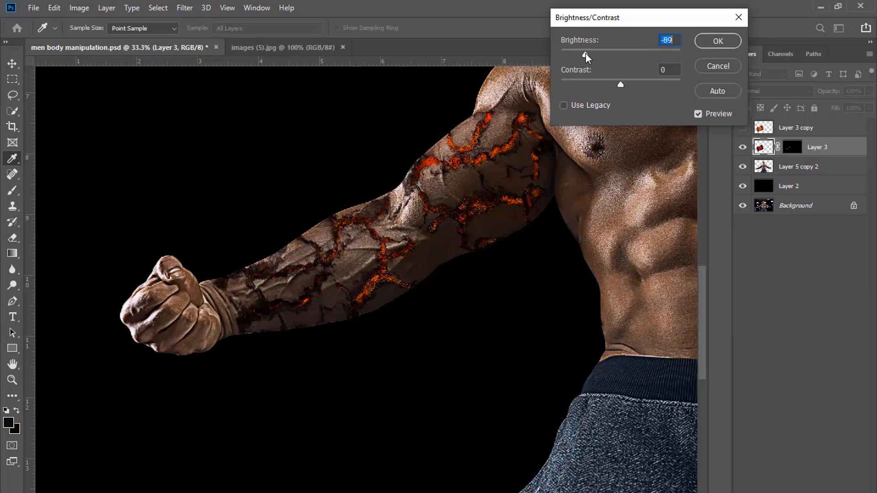
click(718, 41)
Step: Set Layer 3's opacity to 52% and compare the arm with and without the fire
click(868, 91)
drag(849, 104, 841, 105)
click(742, 146)
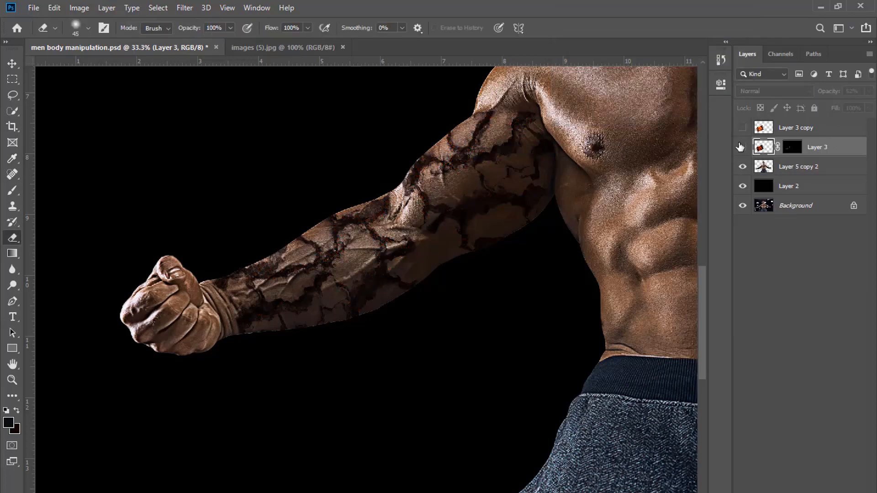
click(742, 147)
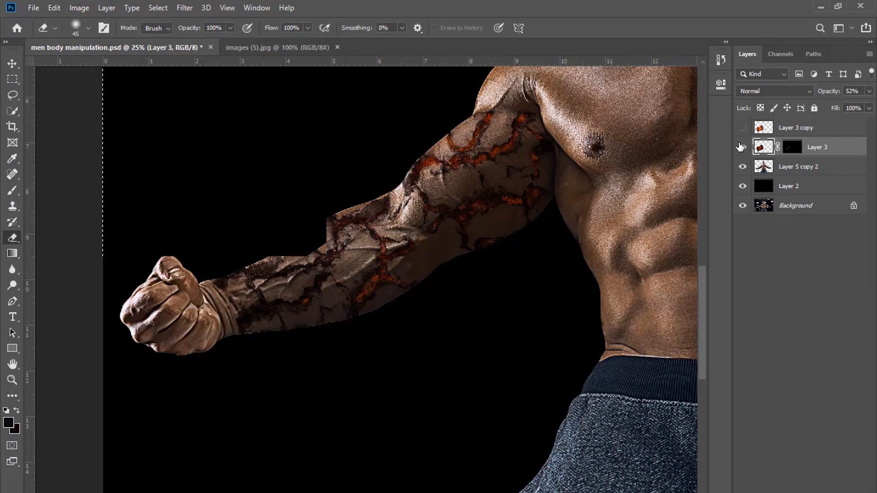
key(ctrl+minus)
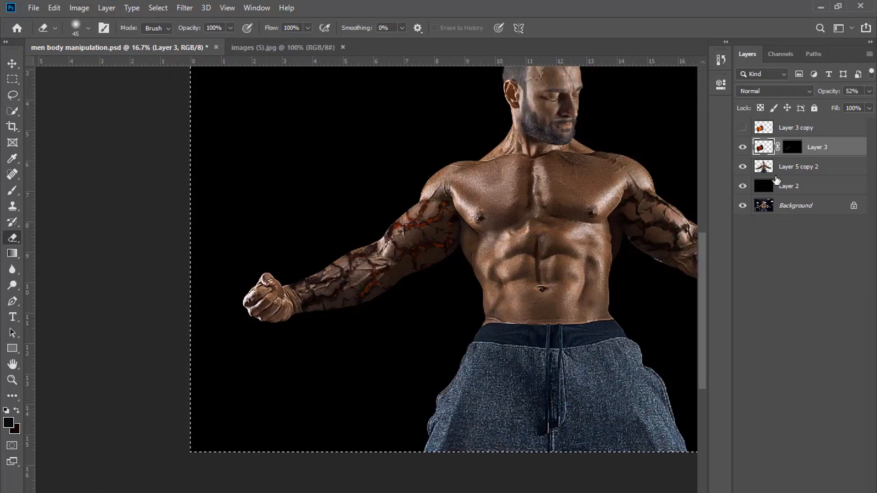
Step: Merge Layer 3 with Layer 5 copy 2
ctrl+click(791, 168)
right_click(791, 167)
click(657, 369)
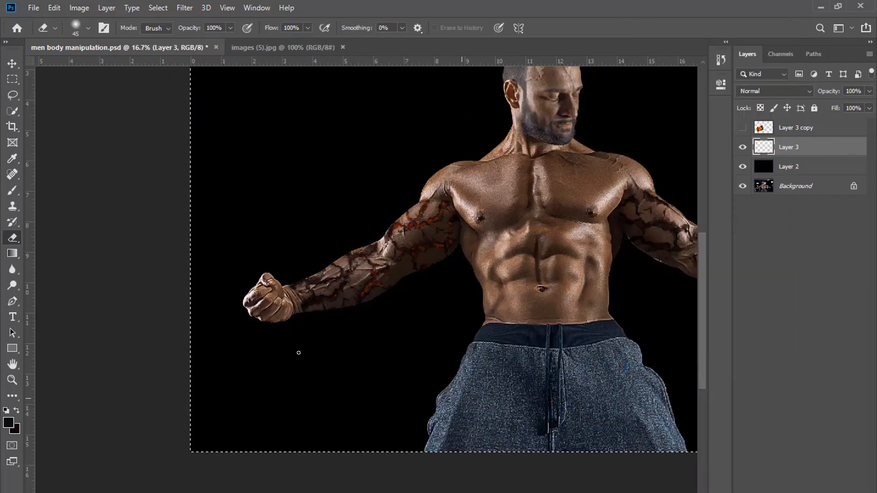
key(m)
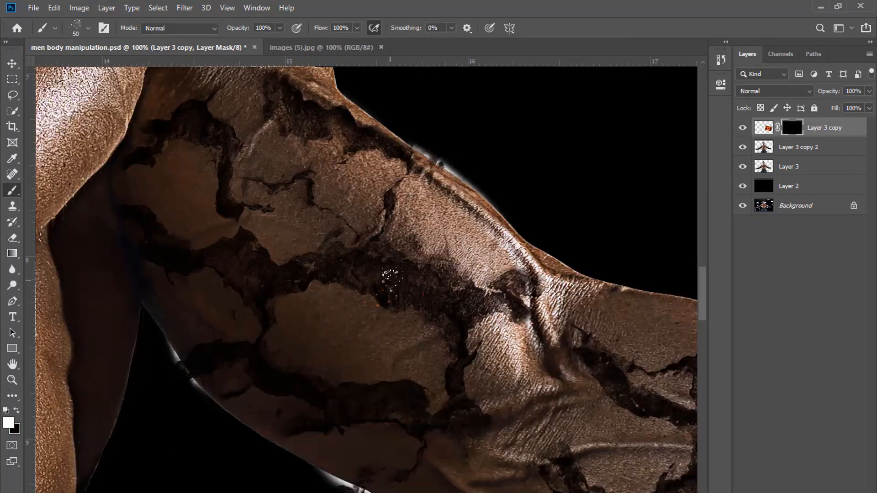
Step: Reveal fire on Layer 3 copy's mask along the other upper arm's central crack and its branch beside the elbow
drag(428, 295, 393, 272)
mouse_move(292, 277)
mouse_down()
mouse_move(325, 272)
mouse_move(388, 289)
mouse_move(402, 276)
mouse_move(471, 364)
mouse_move(466, 327)
mouse_move(501, 297)
mouse_move(516, 304)
mouse_up()
mouse_move(452, 402)
mouse_down()
mouse_move(468, 413)
mouse_move(411, 417)
mouse_move(389, 392)
mouse_move(437, 427)
mouse_up()
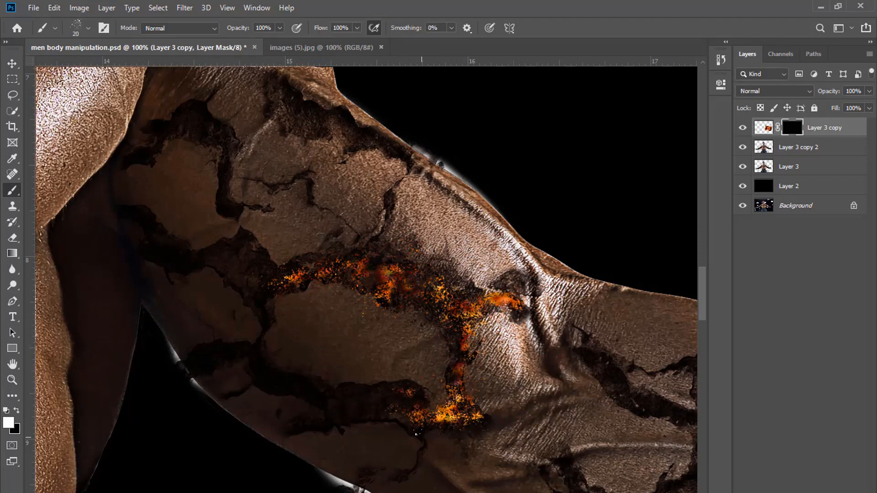
Step: Reveal fire along the lower crack of this upper arm, toward the armpit, with a 25–30 px spatter brush
key(bracketleft)
drag(280, 388, 420, 399)
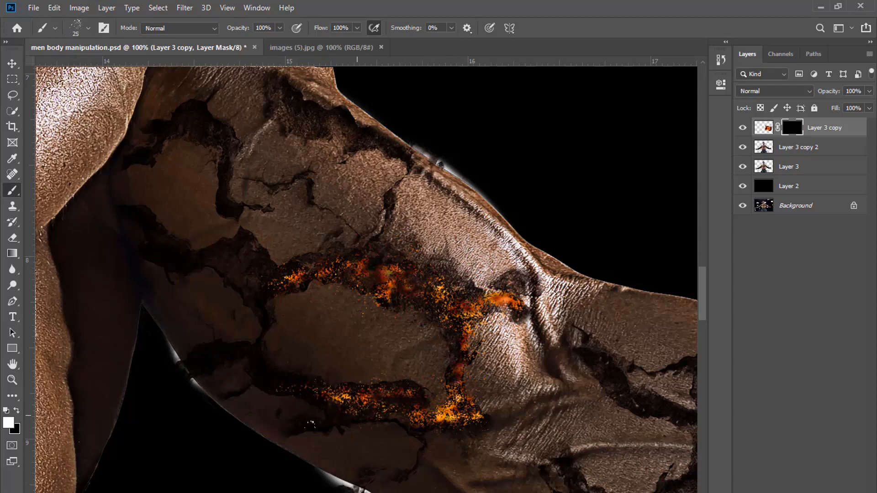
drag(269, 380, 359, 394)
key(bracketright)
mouse_move(194, 362)
mouse_down()
mouse_move(251, 354)
mouse_move(233, 351)
mouse_up()
Step: Reveal fire on Layer 3 copy's mask along the central and lower cracks near the armpit with a 25–30 px spatter brush
mouse_move(240, 274)
mouse_down()
mouse_move(264, 275)
mouse_move(220, 258)
mouse_up()
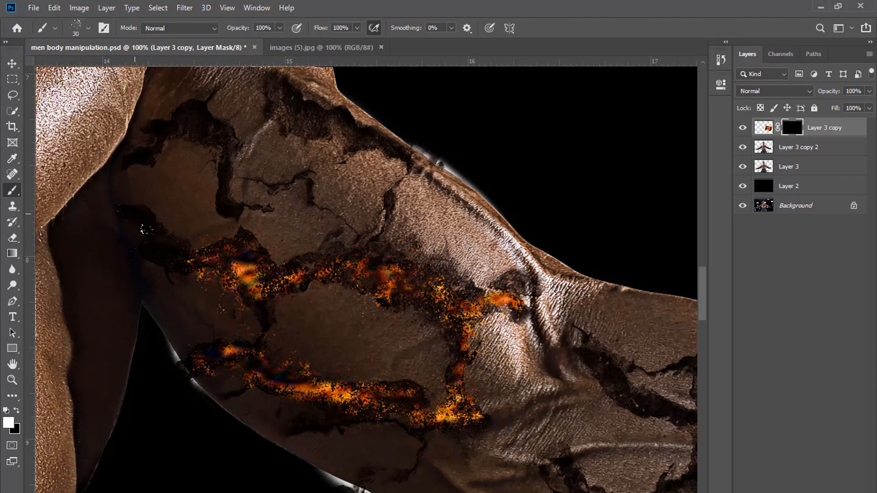
mouse_move(146, 229)
mouse_down()
mouse_move(160, 246)
mouse_move(145, 231)
mouse_up()
key(bracketleft)
key(bracketleft)
key(bracketleft)
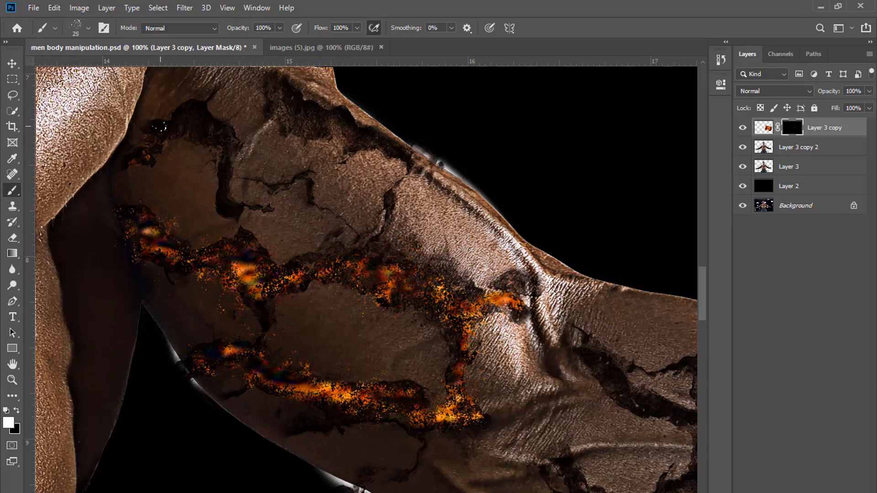
Step: Reveal fire in the upper arm's top cracks below the shoulder and in the thin cracks beside them
mouse_move(160, 127)
mouse_down()
mouse_move(210, 131)
mouse_move(177, 116)
mouse_move(225, 147)
mouse_move(158, 140)
mouse_move(222, 174)
mouse_move(220, 210)
mouse_up()
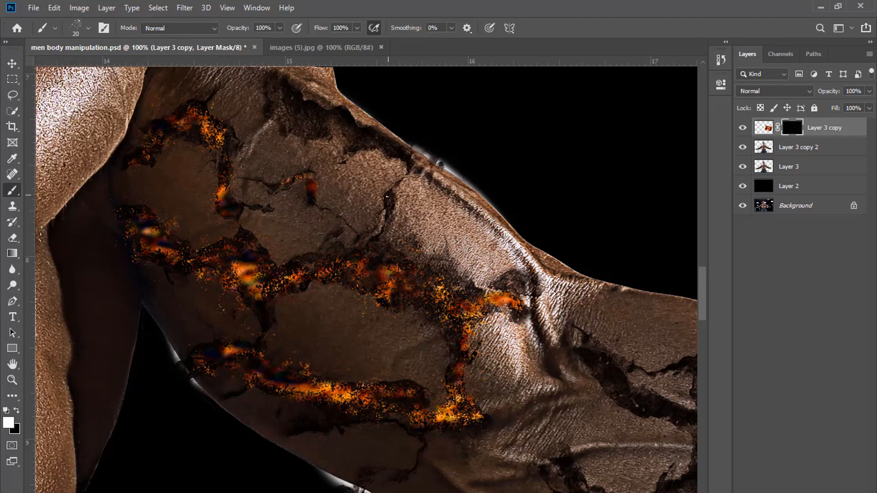
click(388, 204)
scroll(356, 183, up, 2)
key(bracketright)
mouse_move(393, 181)
mouse_down()
mouse_move(289, 128)
mouse_move(396, 174)
mouse_move(347, 154)
mouse_up()
Step: Reveal fire in the forearm cracks nearest the elbow, including the upper branch and the lower Y-shaped crack, at 30–35 px
key(ctrl+minus)
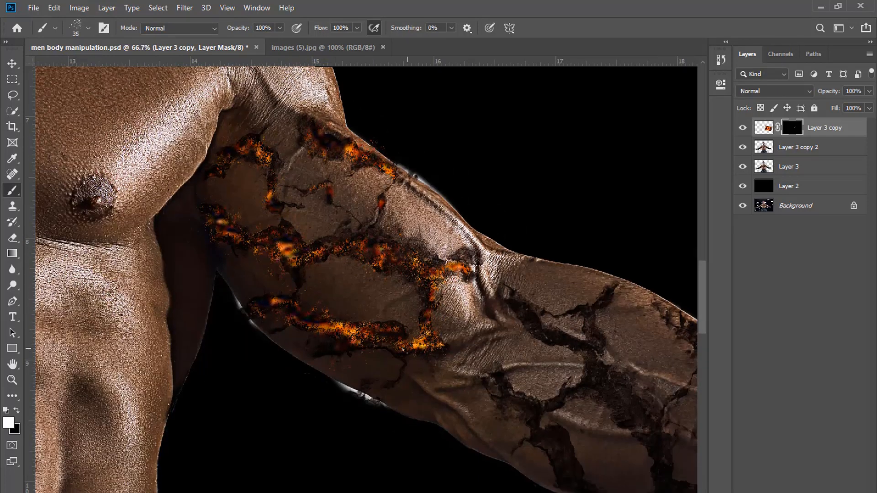
mouse_move(525, 308)
mouse_down()
mouse_move(573, 341)
mouse_move(587, 310)
mouse_move(596, 388)
mouse_up()
key(bracketleft)
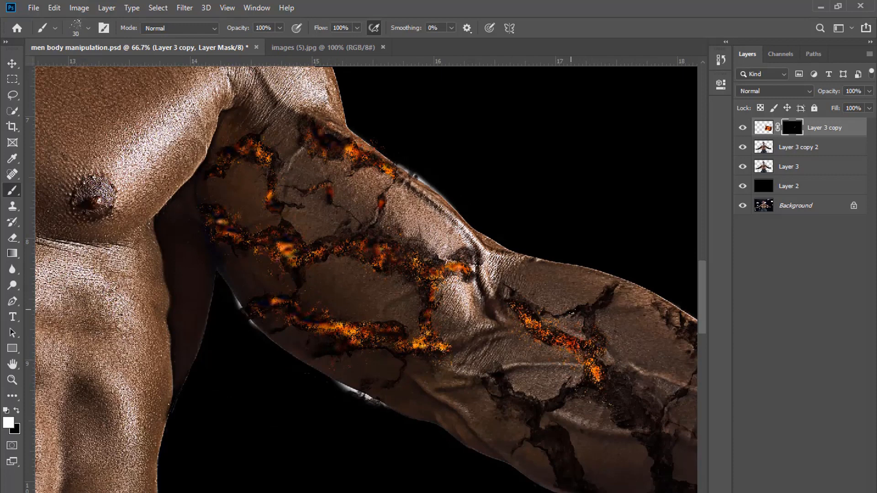
drag(581, 308, 587, 307)
key(bracketright)
mouse_move(499, 373)
mouse_down()
mouse_move(525, 406)
mouse_move(574, 388)
mouse_move(578, 452)
mouse_move(544, 402)
mouse_move(571, 450)
mouse_up()
scroll(536, 395, down, 1)
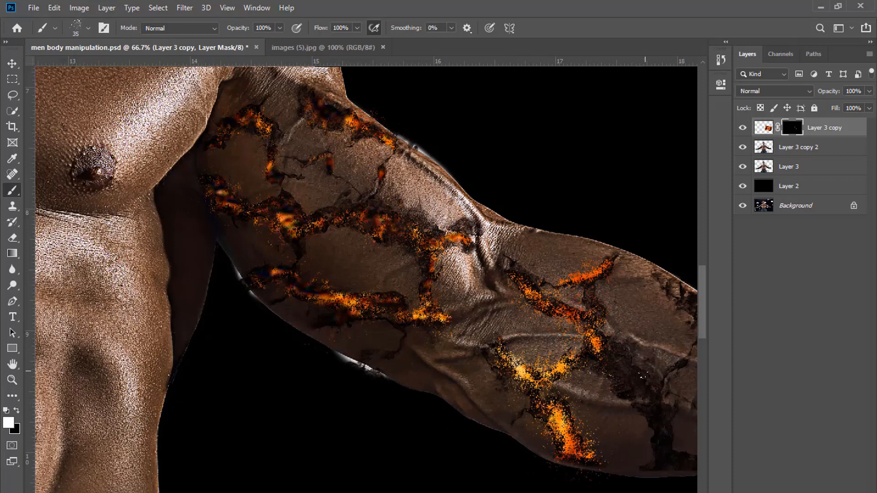
Step: Extend the fire along the middle forearm crack down to the arm's lower edge with a 35 px spatter brush
key(ctrl+minus)
mouse_move(575, 366)
mouse_down()
mouse_move(591, 413)
mouse_move(567, 376)
mouse_up()
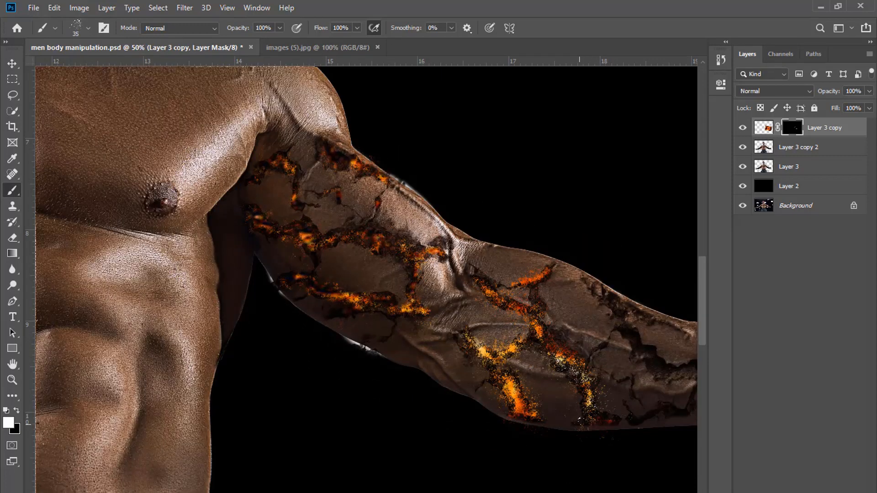
mouse_move(580, 418)
mouse_down()
mouse_move(610, 419)
mouse_move(594, 411)
mouse_up()
Step: Reveal fire in the forearm cracks toward the wrist, along the upper edge and in the lower crack before the fist
drag(632, 337, 653, 363)
scroll(653, 363, right, 5)
mouse_move(450, 369)
mouse_down()
mouse_move(480, 369)
mouse_move(495, 352)
mouse_up()
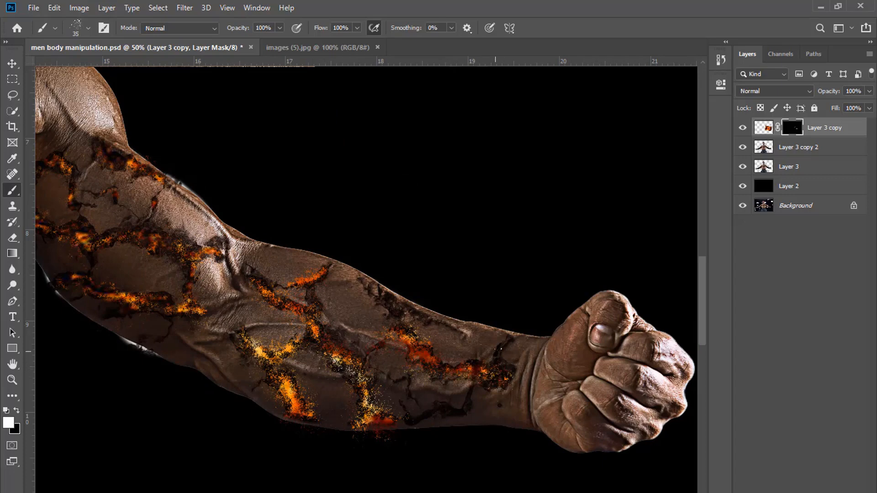
mouse_move(386, 298)
mouse_down()
mouse_move(414, 320)
mouse_move(370, 290)
mouse_up()
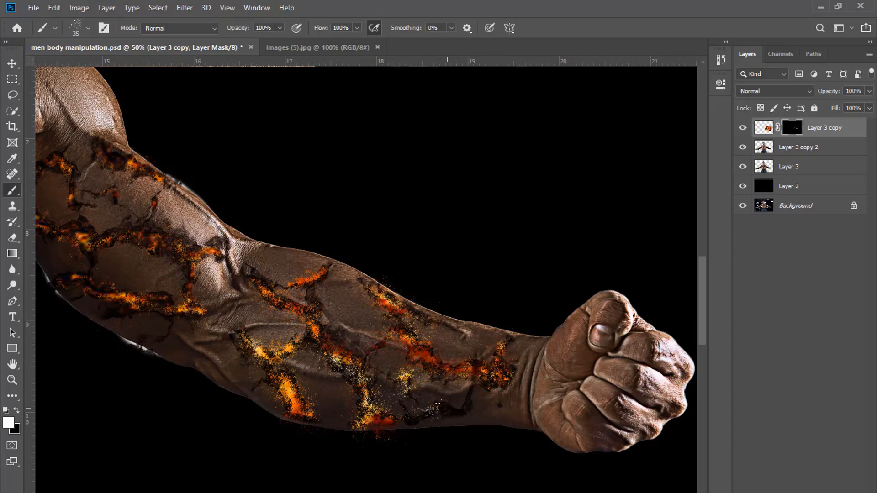
mouse_move(462, 406)
mouse_down()
mouse_move(411, 413)
mouse_move(492, 386)
mouse_up()
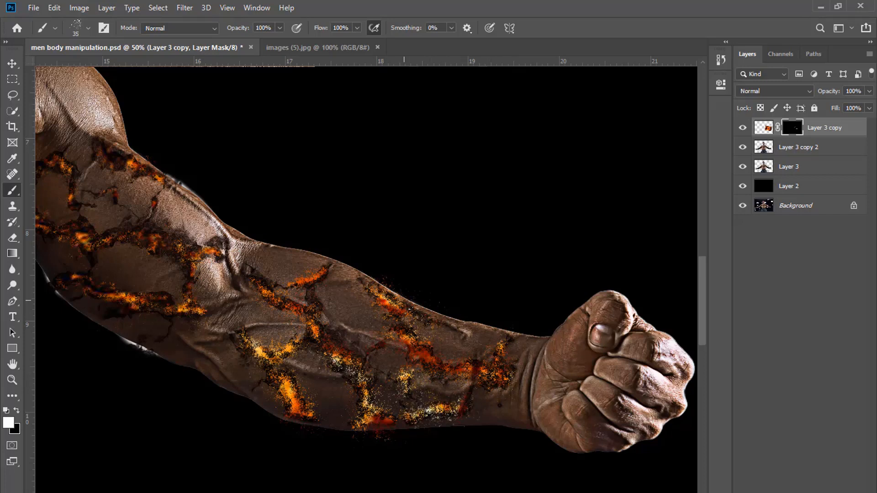
Step: Thicken the fire in the crack joining the upper branch to the middle forearm crack and in the lower Y-shaped crack
drag(325, 327, 312, 349)
drag(309, 293, 342, 357)
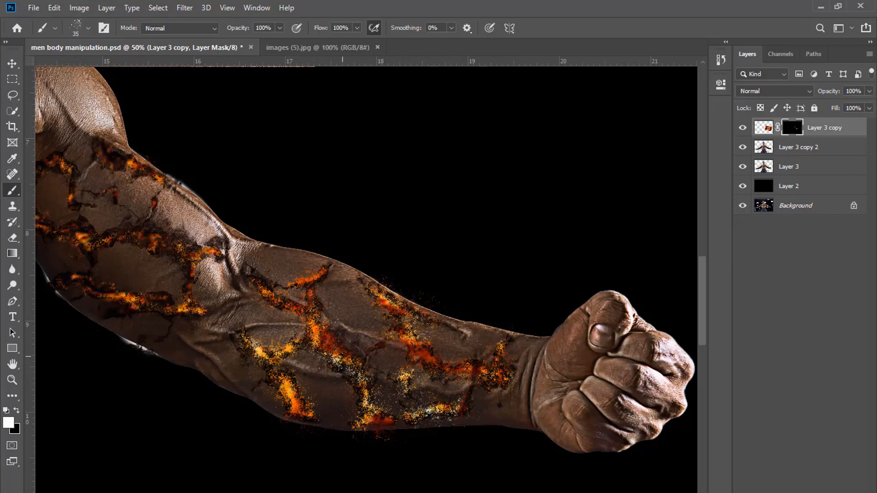
drag(284, 387, 268, 369)
key(ctrl+minus)
key(ctrl+minus)
key(ctrl+plus)
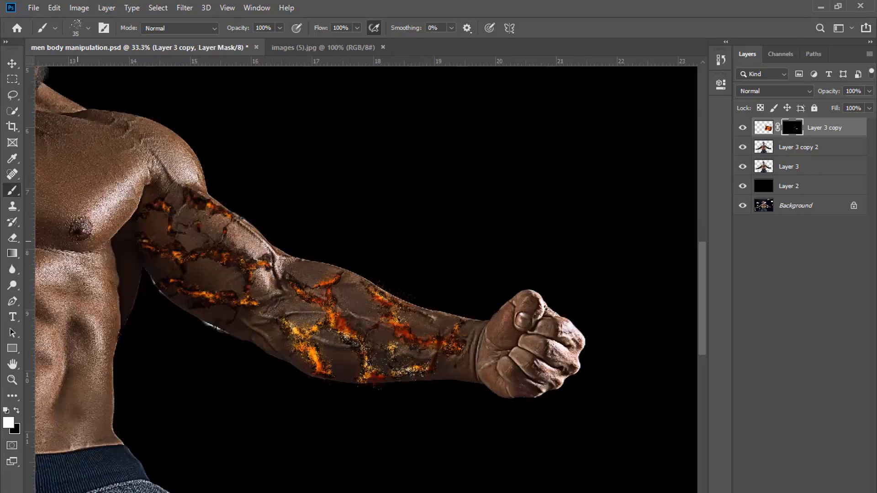
Step: Erase the fire specks spilled past the forearm's upper edge from the mask with a soft round eraser
key(e)
right_click(421, 205)
click(494, 334)
click(587, 26)
key(ctrl+plus)
key(bracketleft)
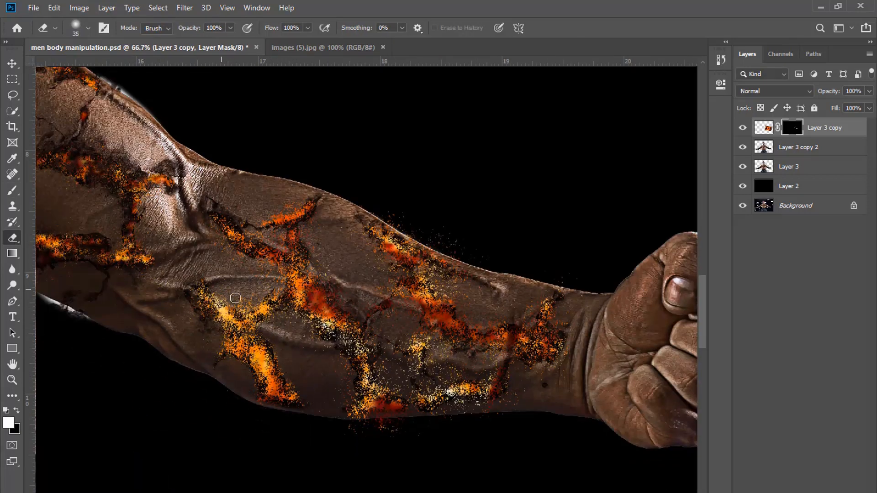
key(bracketright)
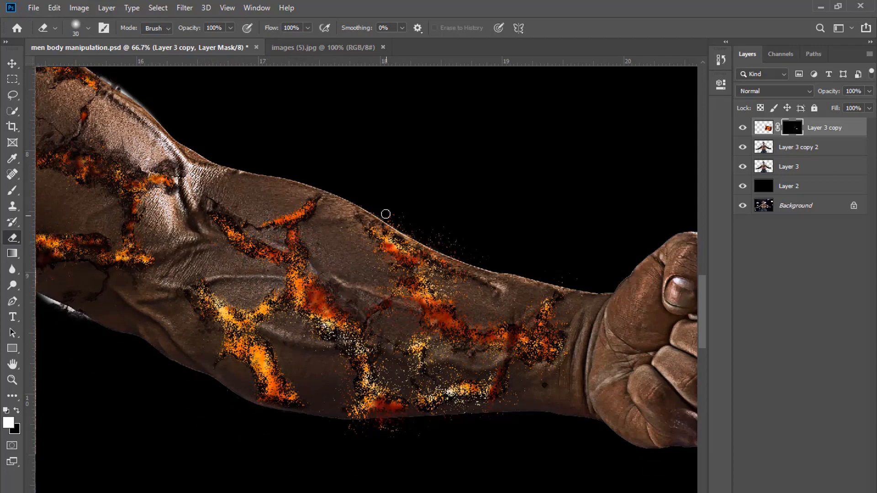
scroll(379, 204, down, 2)
key(bracketleft)
key(bracketleft)
key(bracketleft)
key(bracketleft)
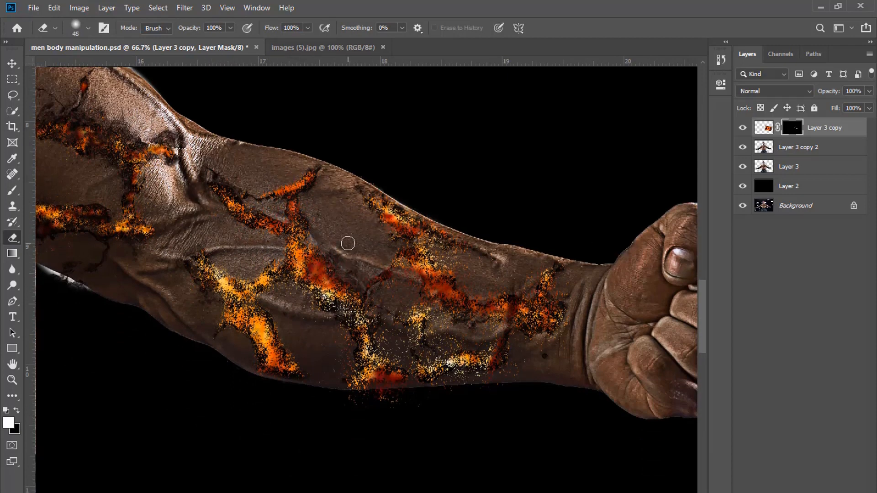
Step: Erase the stray fire specks around the lower forearm cracks and past the arm's lower edge with a 30–40 px eraser
key(bracketleft)
drag(386, 323, 389, 352)
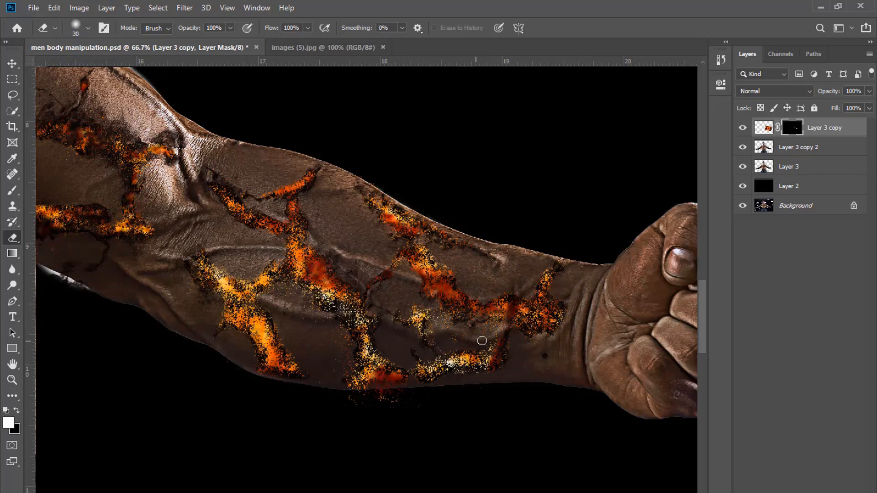
key(bracketright)
drag(312, 304, 269, 286)
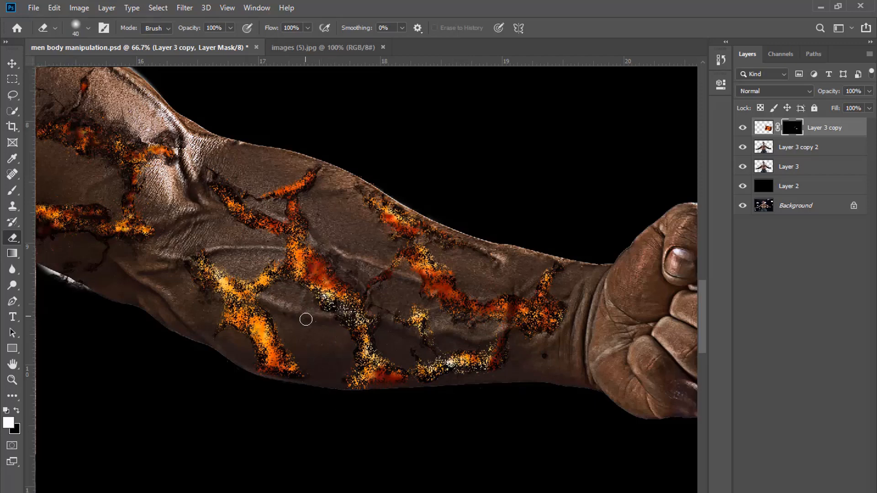
Step: Smooth the fire in the forearm cracks beside the elbow on the mask, using a small soft round brush at 28% opacity
scroll(345, 335, up, 3)
click(12, 190)
right_click(373, 181)
click(555, 28)
key(ctrl+plus)
scroll(379, 328, down, 3)
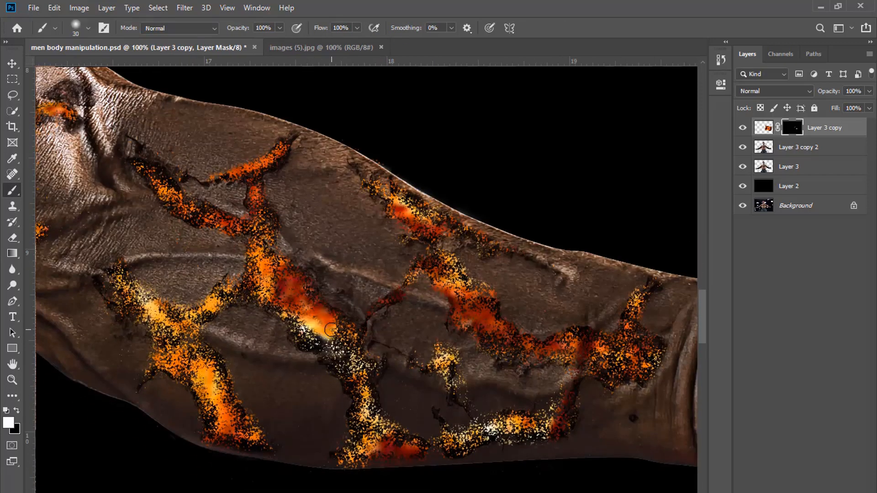
click(280, 27)
drag(283, 42, 239, 42)
click(248, 237)
key(bracketleft)
key(bracketleft)
key(bracketleft)
key(bracketleft)
mouse_move(193, 218)
mouse_down()
mouse_move(138, 165)
mouse_move(224, 219)
mouse_move(251, 200)
mouse_move(266, 210)
mouse_move(263, 227)
mouse_move(231, 177)
mouse_up()
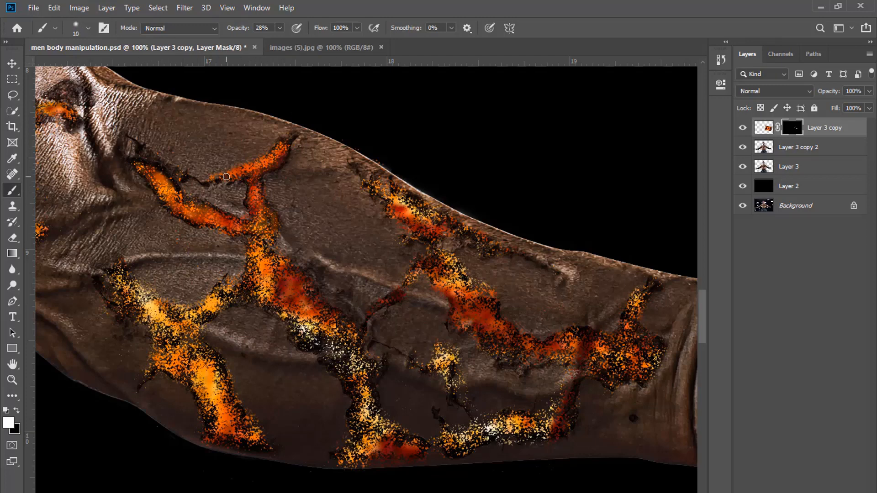
key(bracketleft)
mouse_move(139, 165)
mouse_down()
mouse_move(259, 233)
mouse_move(317, 341)
mouse_move(343, 322)
mouse_up()
drag(343, 322, 261, 294)
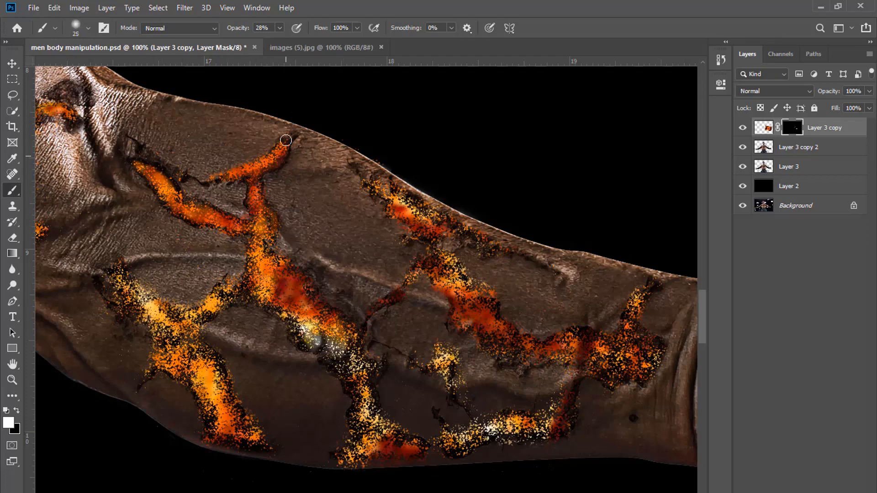
Step: Fill in the fire along the middle, lower and wrist cracks of the forearm with the soft brush at 43% opacity
click(280, 28)
drag(280, 42, 289, 43)
key(bracketright)
mouse_move(315, 327)
mouse_down()
mouse_move(345, 347)
mouse_move(252, 292)
mouse_move(219, 297)
mouse_move(361, 402)
mouse_move(365, 439)
mouse_move(411, 436)
mouse_move(361, 449)
mouse_up()
key(bracketright)
key(bracketleft)
mouse_move(232, 440)
mouse_down()
mouse_move(214, 373)
mouse_move(203, 377)
mouse_move(166, 349)
mouse_move(236, 293)
mouse_up()
mouse_move(453, 280)
mouse_down()
mouse_move(495, 337)
mouse_move(612, 347)
mouse_move(648, 288)
mouse_move(635, 366)
mouse_up()
Step: Fill in the fire in the lower crack near the wrist, the small spot above it and the upper-edge crack
scroll(635, 365, down, 3)
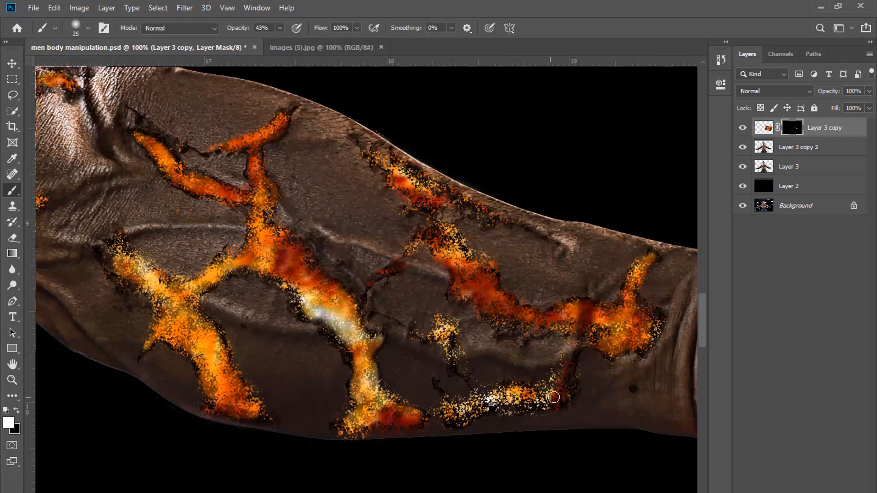
drag(457, 417, 568, 382)
drag(444, 323, 446, 341)
scroll(446, 319, up, 4)
key(bracketleft)
drag(402, 211, 502, 261)
Step: Fill in the fire along the upper arm's lower and central cracks with the soft brush at 43% opacity
key(ctrl+minus)
scroll(421, 231, up, 2)
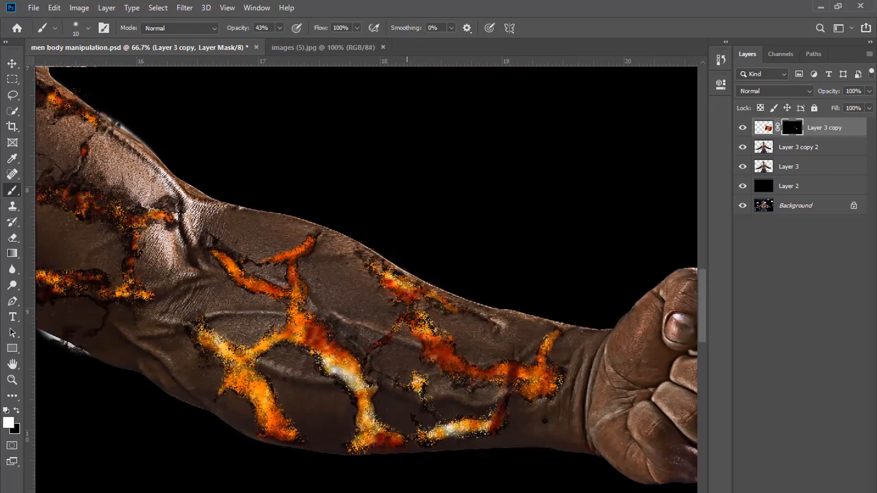
scroll(389, 237, left, 5)
key(ctrl+plus)
key(bracketright)
mouse_move(160, 266)
mouse_down()
mouse_move(216, 267)
mouse_move(326, 295)
mouse_move(344, 291)
mouse_up()
scroll(338, 229, up, 1)
key(bracketright)
mouse_move(337, 195)
mouse_down()
mouse_move(335, 255)
mouse_move(186, 194)
mouse_move(79, 177)
mouse_up()
drag(104, 270, 148, 303)
Step: Smooth the fire in the cracks beside the armpit, below the shoulder and in the thin crack between them
scroll(148, 303, up, 1)
key(ctrl+minus)
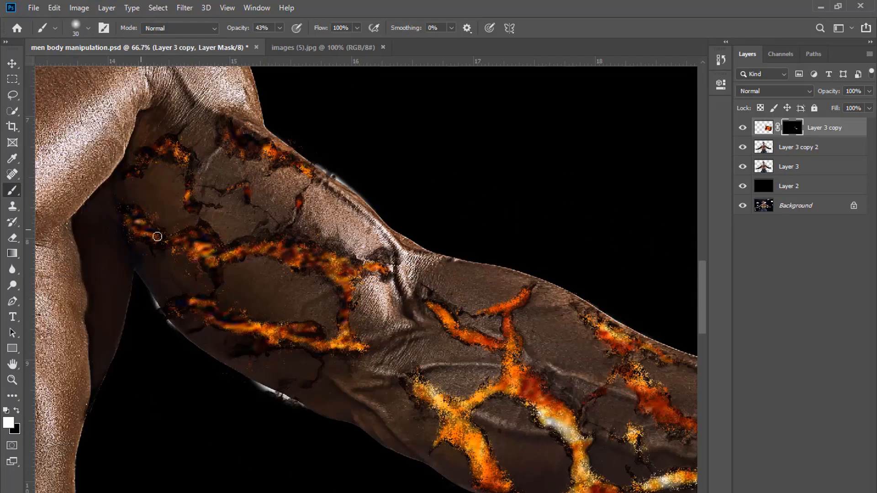
drag(159, 235, 215, 261)
mouse_move(135, 169)
mouse_down()
mouse_move(144, 155)
mouse_move(188, 194)
mouse_up()
drag(221, 122, 300, 168)
drag(225, 189, 247, 188)
key(ctrl+minus)
key(ctrl+minus)
key(ctrl+minus)
key(ctrl+minus)
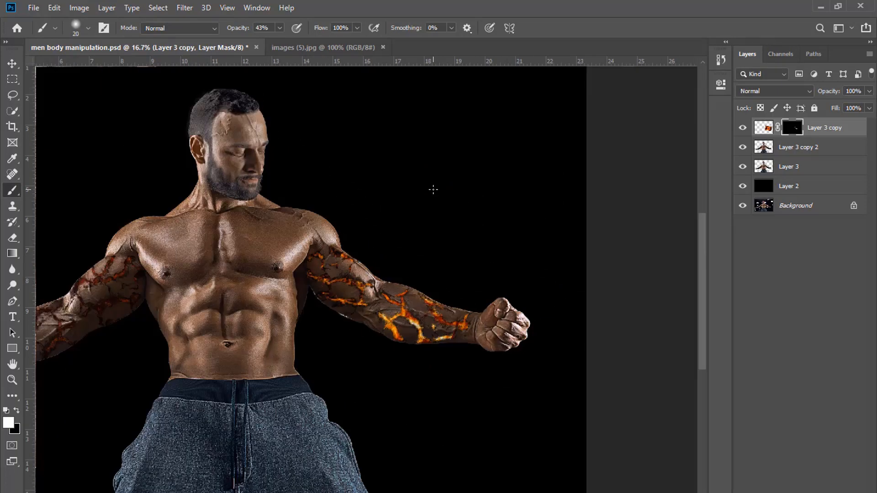
Step: Clean up the edges of the fire cracks along the upper arm and forearm with a 40–45 px soft eraser
key(ctrl+plus)
key(ctrl+plus)
key(ctrl+plus)
key(ctrl+plus)
key(e)
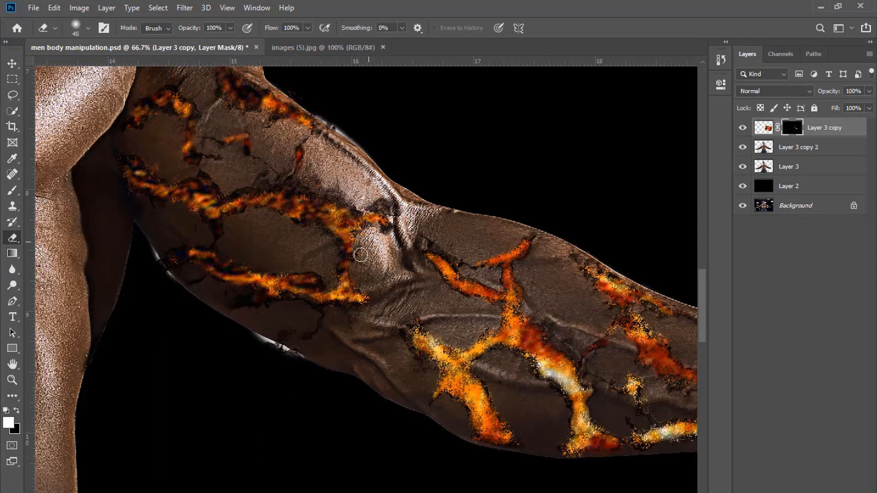
scroll(177, 155, up, 1)
key(bracketright)
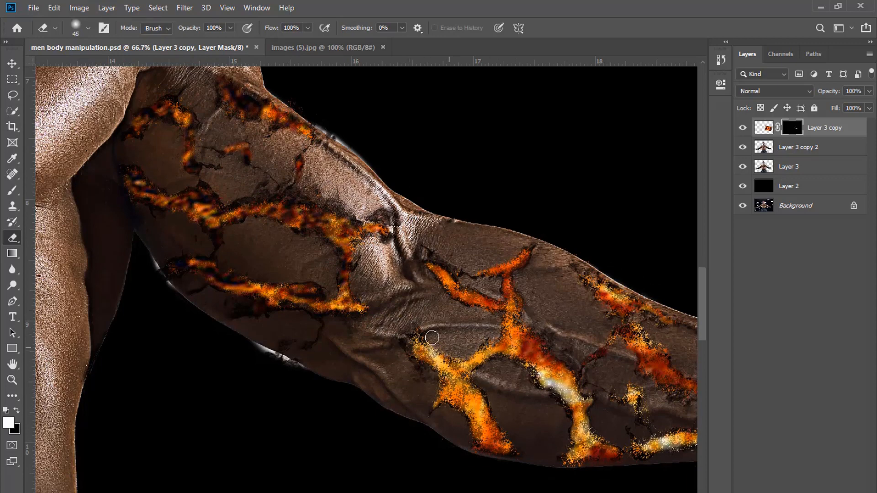
scroll(613, 438, right, 6)
key(bracketleft)
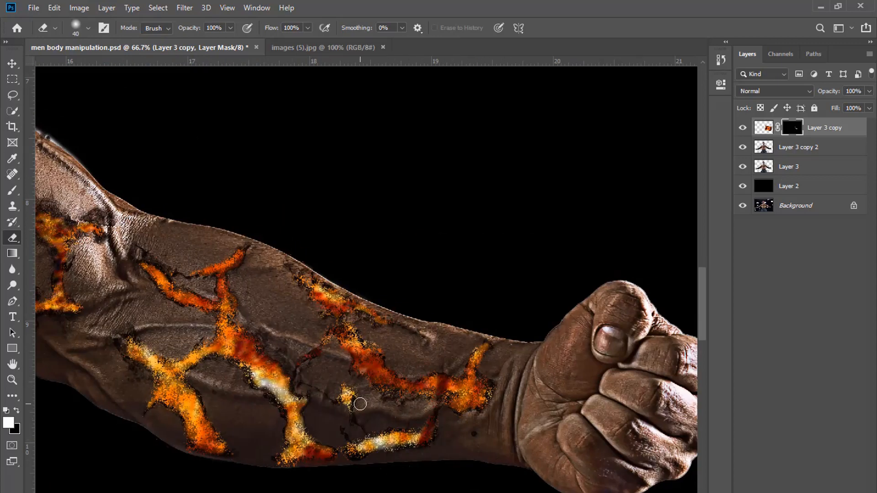
key(ctrl+minus)
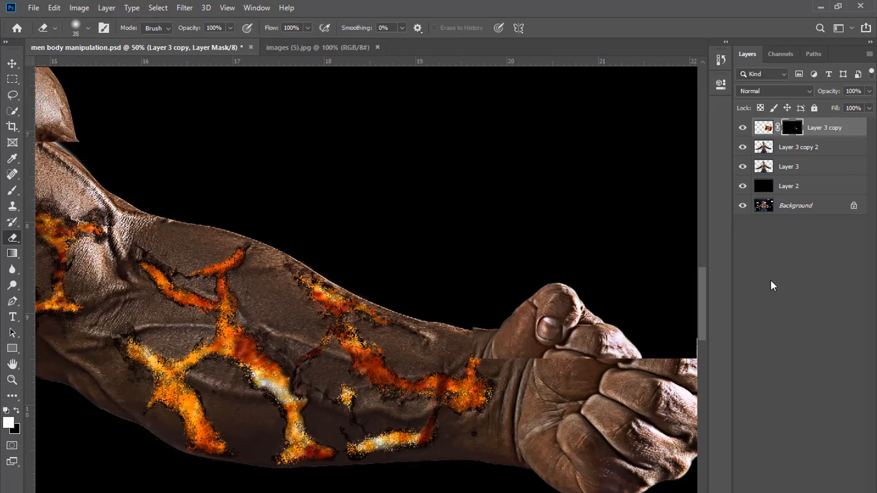
ctrl+click(764, 167)
key(m)
key(ctrl+d)
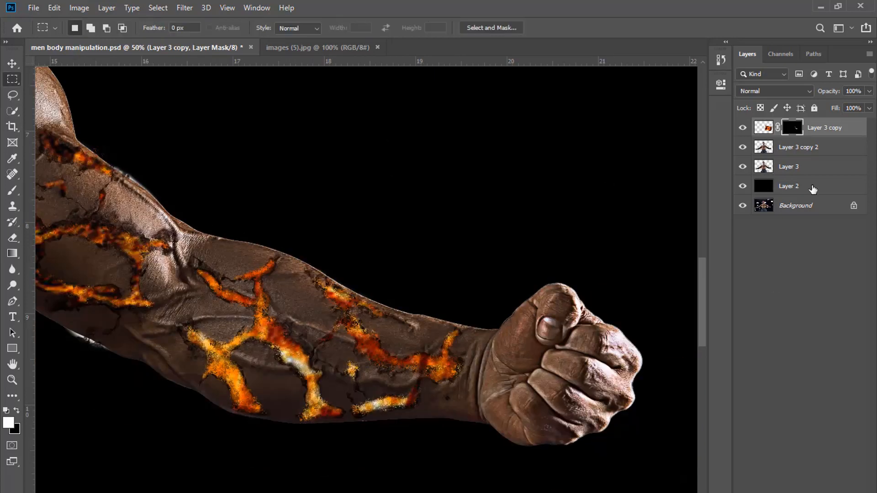
Step: Darken the fire image of Layer 3 copy, not its mask, with a Brightness/Contrast adjustment
key(ctrl+minus)
key(ctrl+minus)
key(ctrl+minus)
click(55, 8)
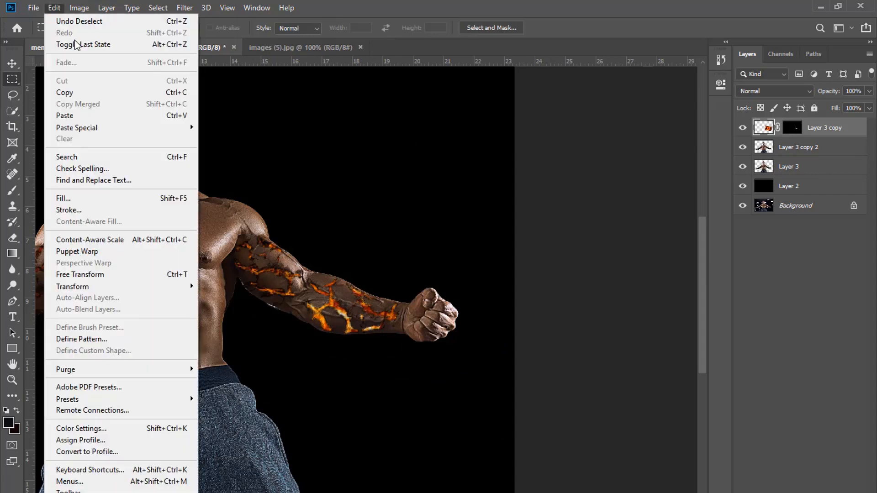
mouse_move(79, 8)
mouse_move(93, 40)
click(231, 37)
drag(617, 53, 580, 60)
click(718, 40)
key(m)
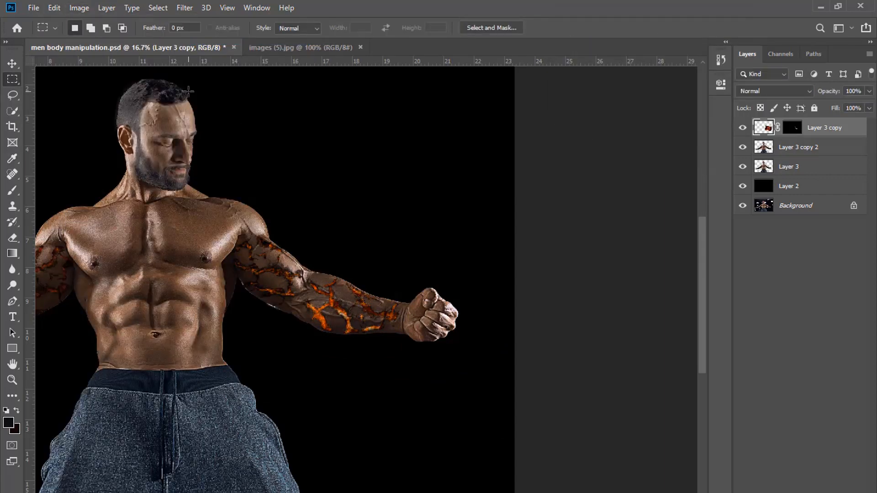
Step: Darken Layer 3 copy's fire further with a Curves adjustment, pulling the middle of the RGB curve down
click(79, 7)
mouse_move(95, 40)
click(215, 62)
drag(464, 74, 592, 17)
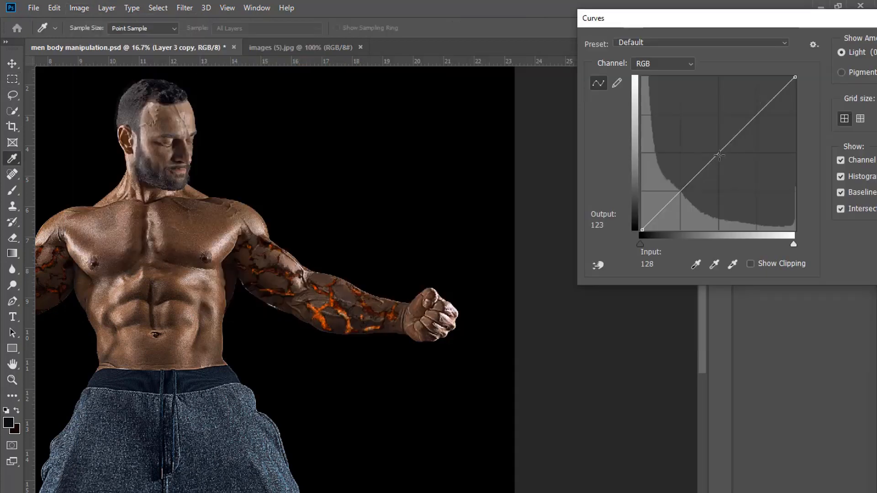
drag(719, 154, 719, 184)
drag(808, 20, 485, 58)
click(639, 84)
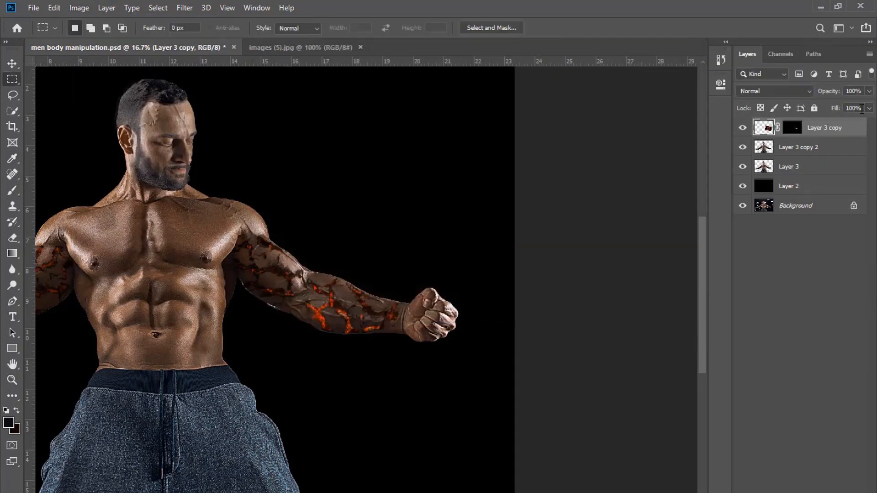
Step: Set Layer 3 copy's opacity to 55%
click(869, 91)
drag(870, 106, 843, 103)
key(ctrl+minus)
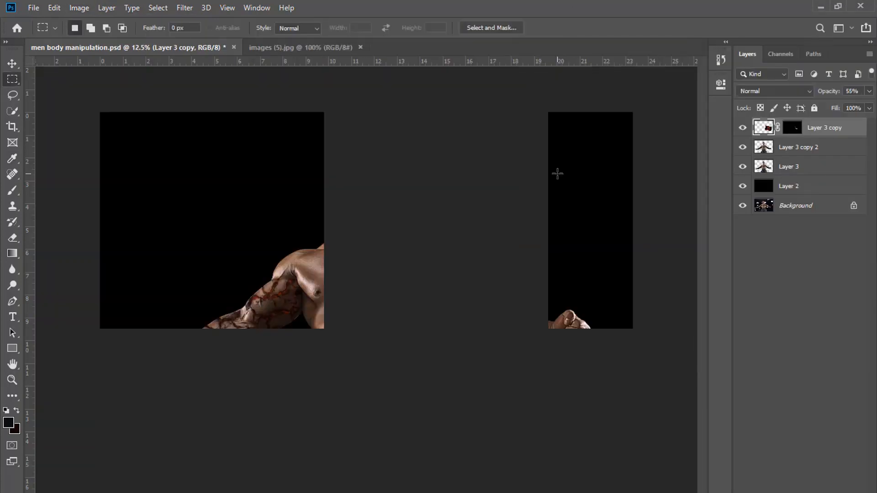
Step: Merge Layer 3 copy with Layer 3 copy 2 and copy the merged figure's outline selection to a new layer
shift+click(799, 151)
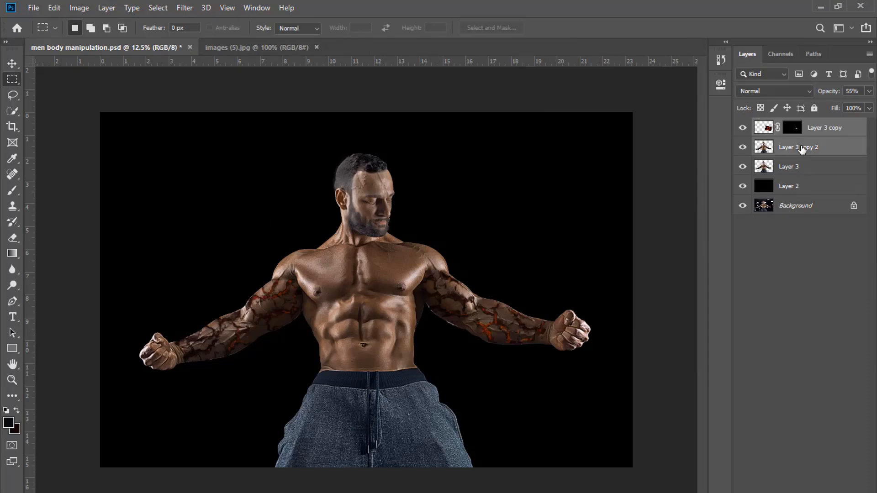
right_click(799, 151)
click(663, 370)
ctrl+click(768, 147)
key(ctrl+j)
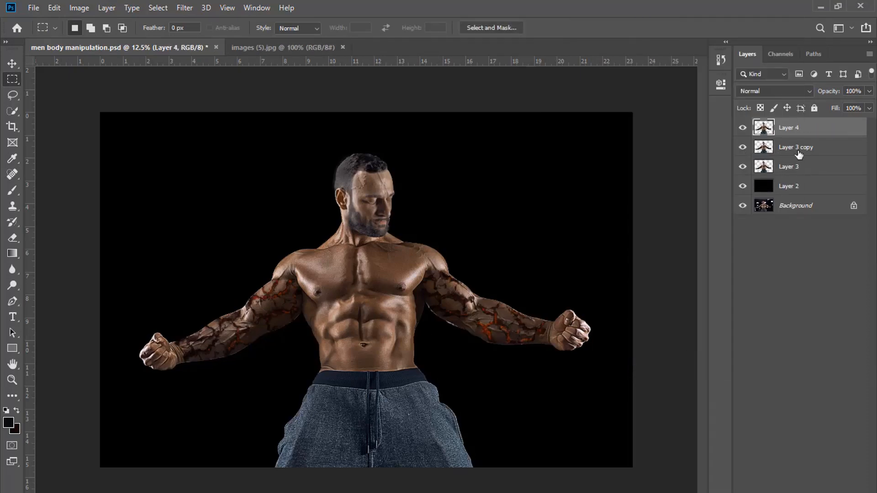
Step: Delete the merged Layer 3 copy and hide Layer 3
click(798, 152)
key(Delete)
click(743, 147)
Step: Erase the light fringe under the cracked upper arm near the elbow on Layer 4 with a 10–25 px soft eraser
key(ctrl+plus)
key(ctrl+plus)
key(ctrl+plus)
drag(571, 292, 274, 267)
key(ctrl+plus)
key(ctrl+plus)
scroll(166, 417, down, 4)
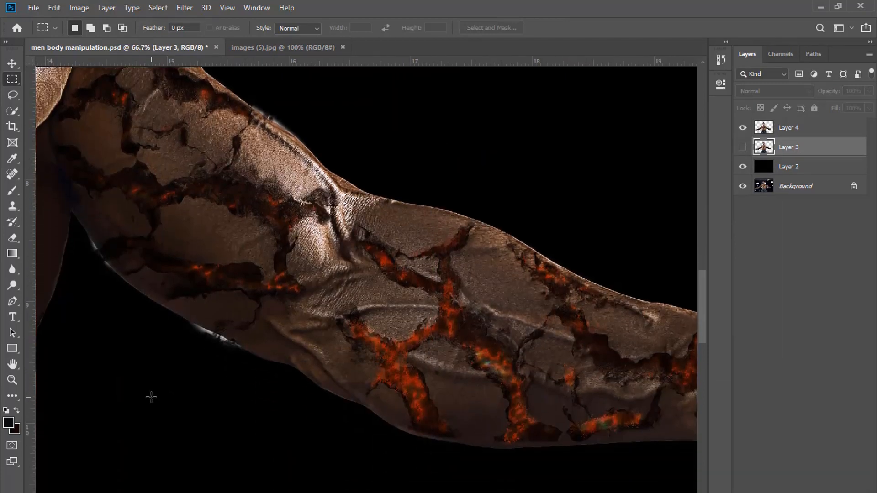
click(13, 380)
click(99, 310)
click(12, 238)
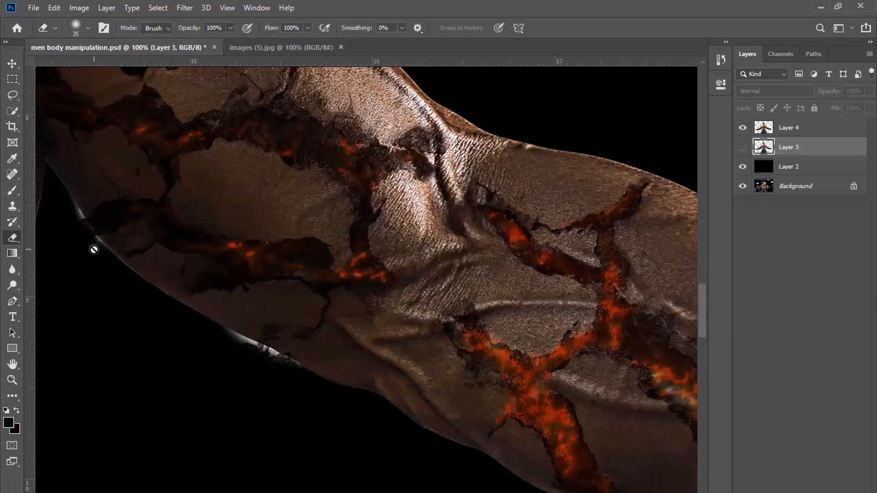
click(797, 135)
key(bracketleft)
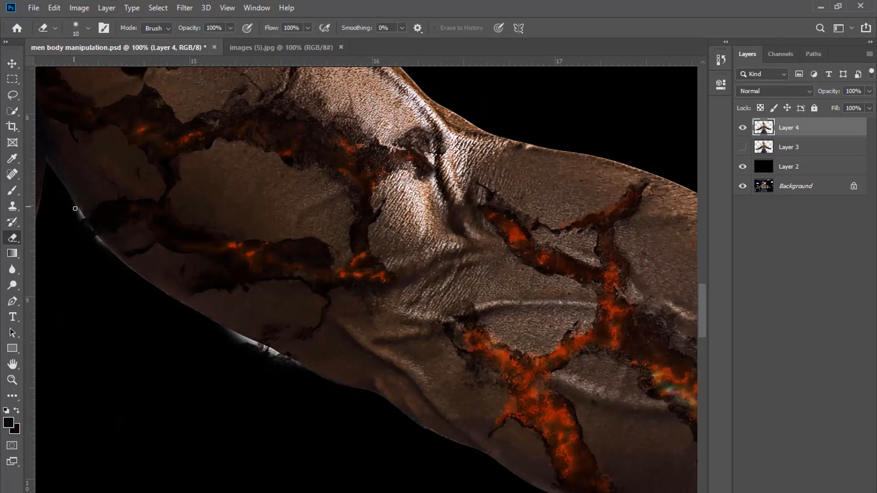
key(bracketright)
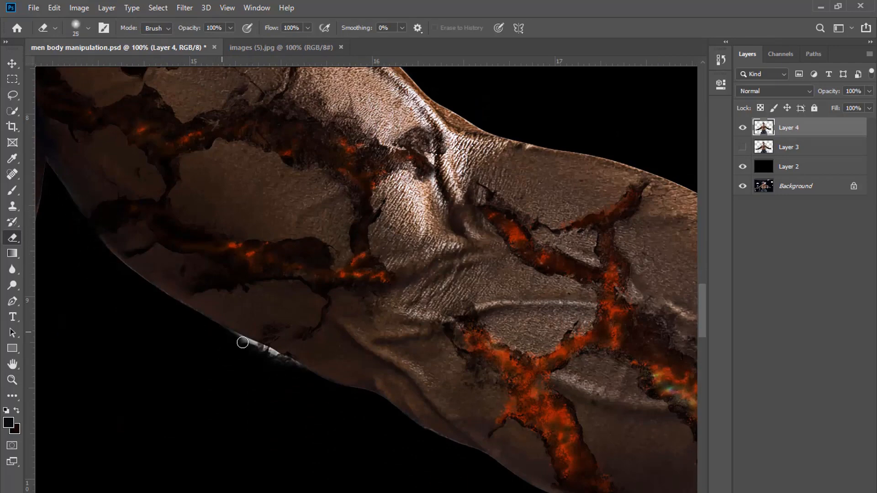
mouse_move(232, 341)
mouse_down()
mouse_move(276, 356)
mouse_move(210, 333)
mouse_up()
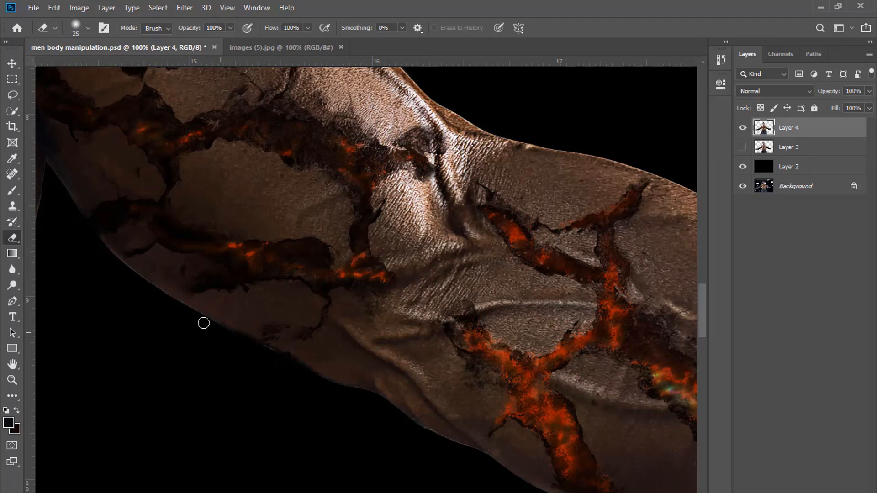
Step: Clean the forearm's lower edge and the adjacent side of the torso with a 25–40 px soft eraser on Layer 4
scroll(481, 417, down, 3)
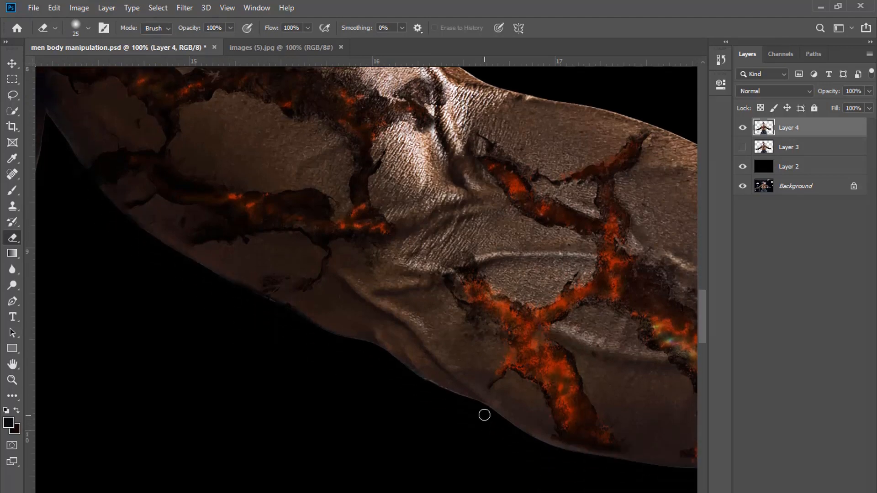
mouse_move(452, 394)
mouse_down()
mouse_move(413, 391)
mouse_move(666, 474)
mouse_up()
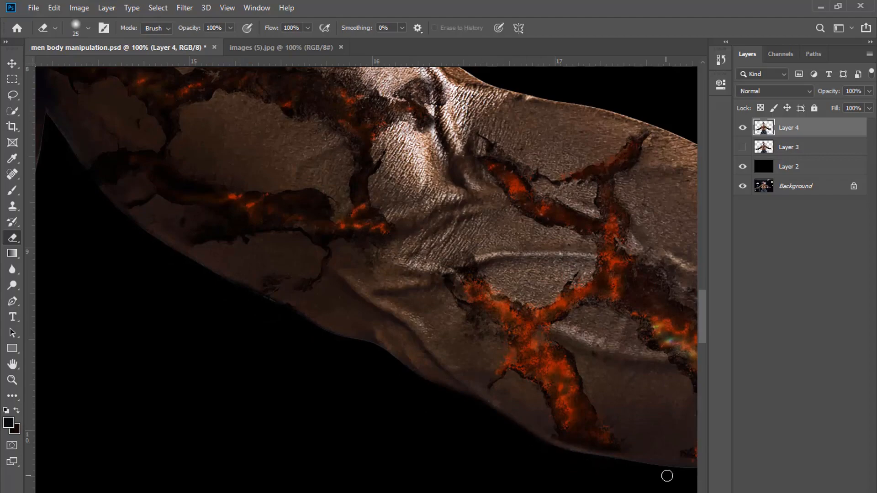
key(ctrl+minus)
key(ctrl+minus)
key(ctrl+minus)
key(ctrl+minus)
key(ctrl+plus)
key(ctrl+plus)
key(ctrl+plus)
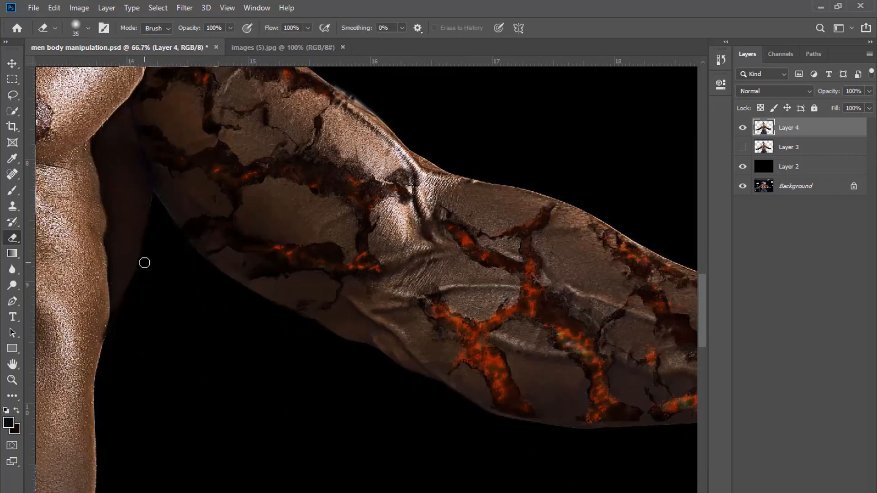
scroll(113, 315, down, 3)
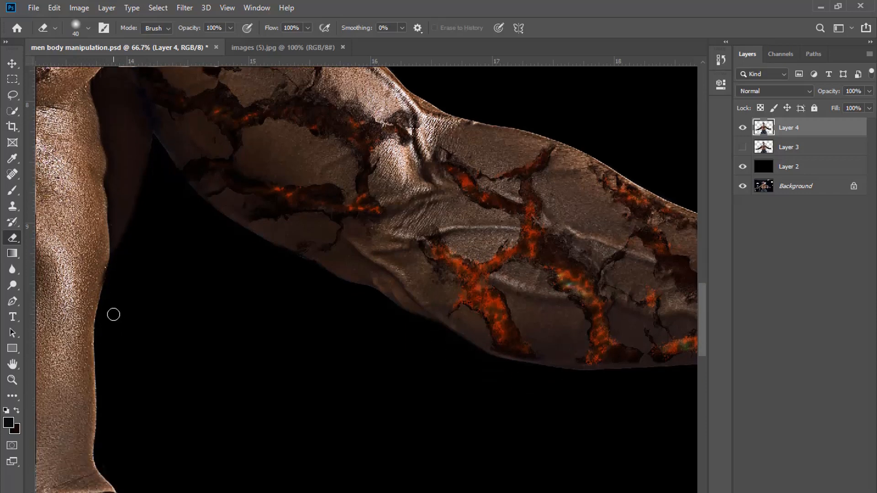
scroll(110, 384, down, 2)
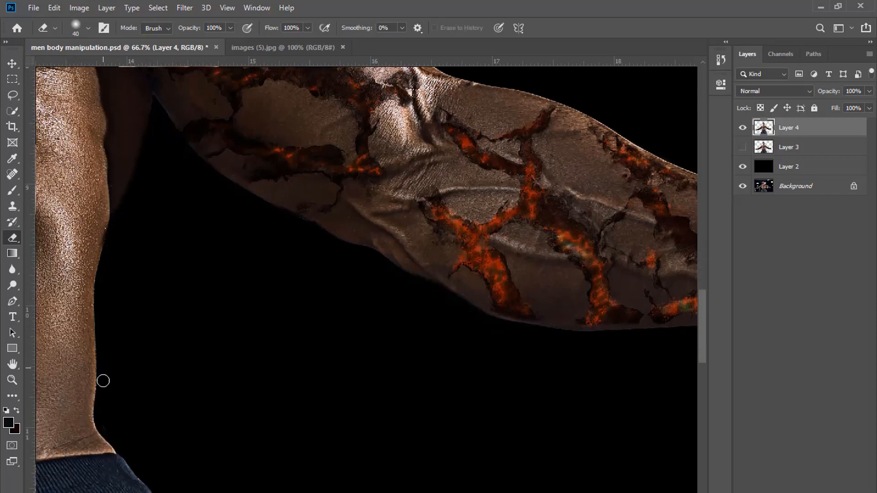
key(ctrl+minus)
key(ctrl+minus)
key(ctrl+minus)
key(ctrl+minus)
key(ctrl+minus)
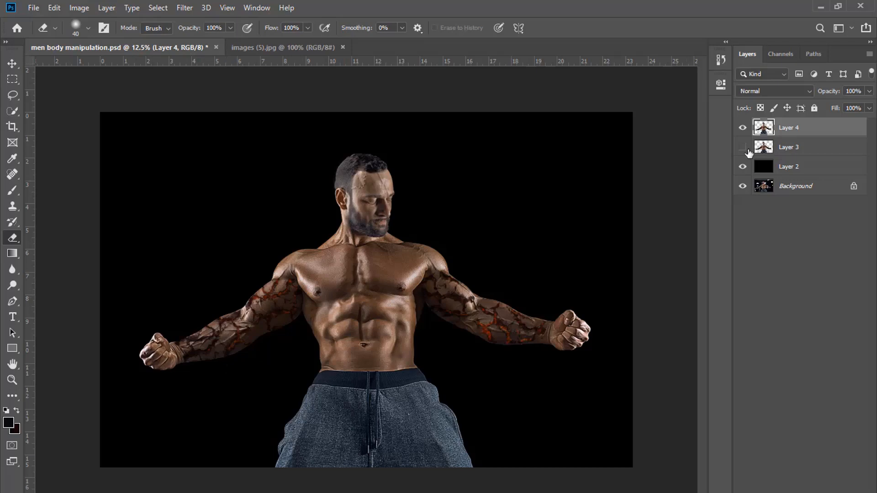
click(870, 91)
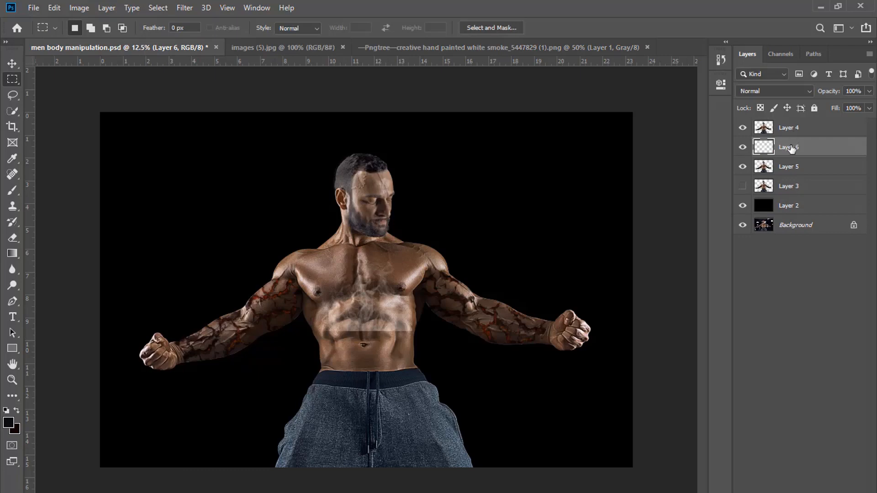
Step: Place the smoke of Layer 6 below Layer 5 and convert it to a Smart Object
drag(792, 149, 793, 168)
right_click(794, 167)
click(671, 177)
Step: Scale the smoke to about 192% by 204.51% and position it behind the man's head and shoulders
key(ctrl+t)
drag(402, 289, 473, 376)
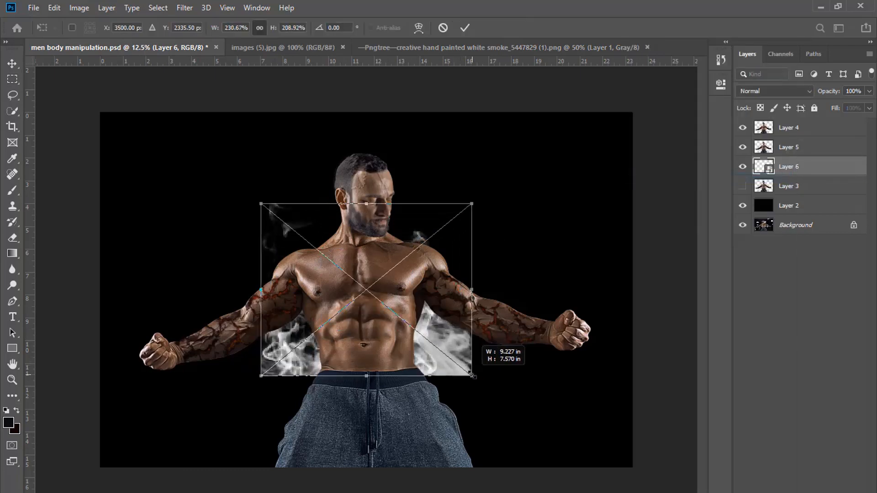
drag(419, 355, 420, 259)
drag(471, 278, 454, 277)
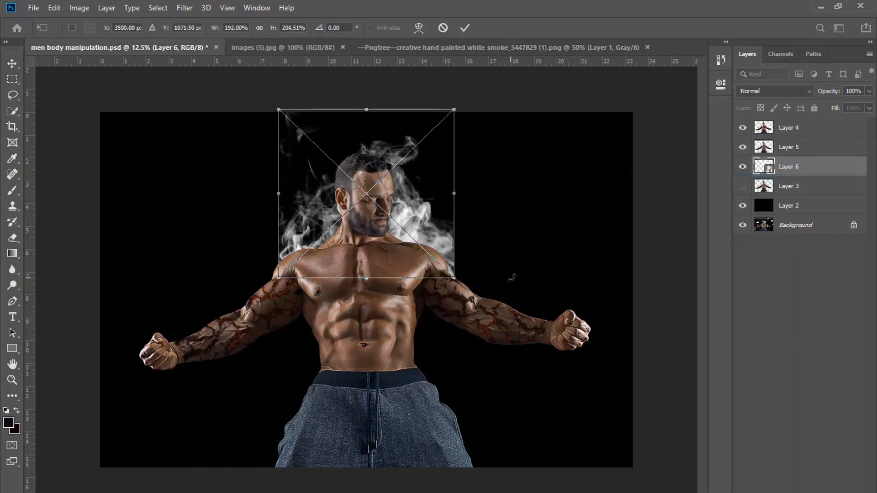
key(Return)
Step: Rasterize Layer 6 and erase the smoke's hard edge beyond the right-hand shoulder with a soft eraser of up to 800 px
key(ctrl+plus)
right_click(815, 171)
click(685, 221)
click(12, 238)
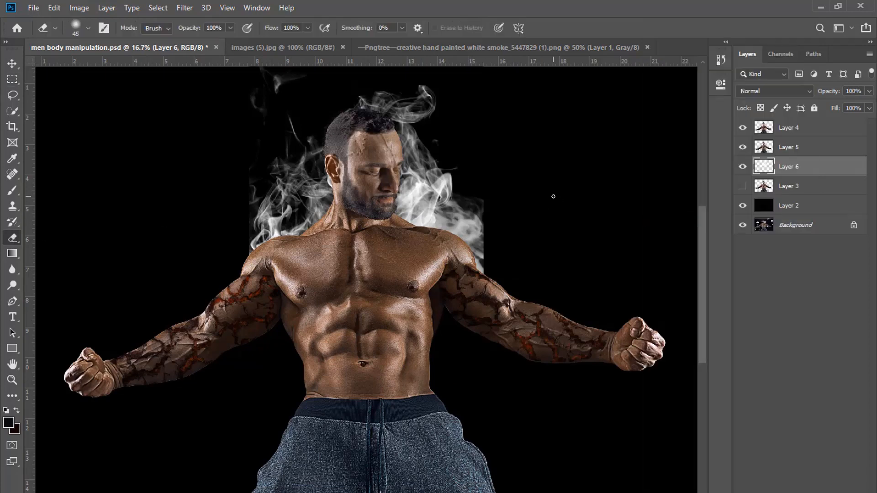
key(bracketright)
key(bracketright)
key(bracketright)
key(bracketright)
key(bracketright)
key(bracketright)
key(bracketright)
key(bracketright)
key(bracketright)
key(bracketright)
key(bracketright)
key(bracketright)
key(bracketright)
key(bracketright)
key(bracketright)
key(bracketright)
key(bracketleft)
key(bracketleft)
key(bracketleft)
key(bracketleft)
mouse_move(480, 200)
mouse_down()
mouse_move(493, 223)
mouse_move(489, 268)
mouse_move(484, 209)
mouse_up()
key(bracketright)
key(bracketright)
key(bracketright)
key(bracketright)
key(bracketright)
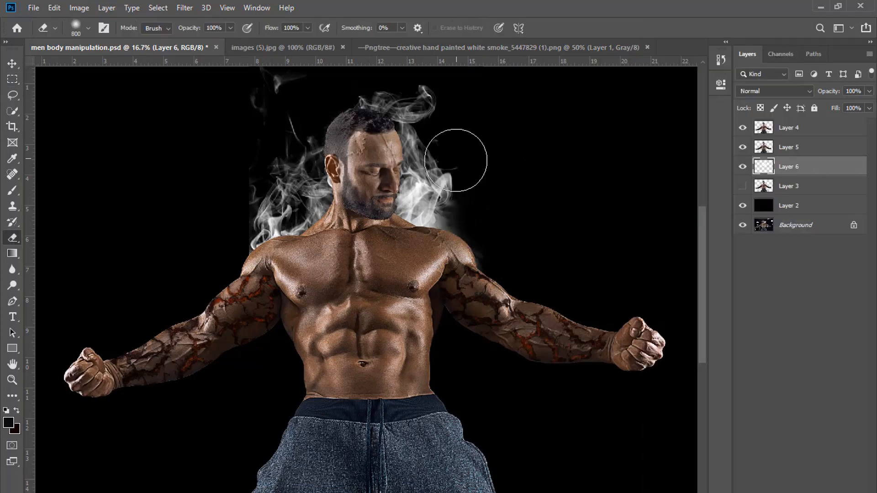
drag(456, 160, 456, 172)
Step: Copy the left half of the smoke to a new layer and convert that layer to a Smart Object
click(12, 79)
drag(222, 71, 350, 284)
key(ctrl+j)
right_click(797, 167)
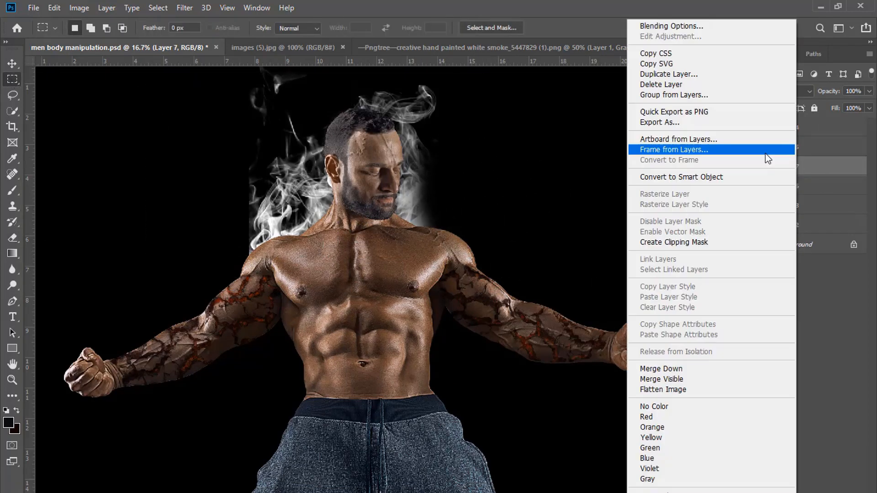
click(756, 177)
Step: Mirror the copied smoke horizontally to -126.90% width and move it behind the opposite shoulder
key(ctrl+t)
drag(249, 179, 365, 180)
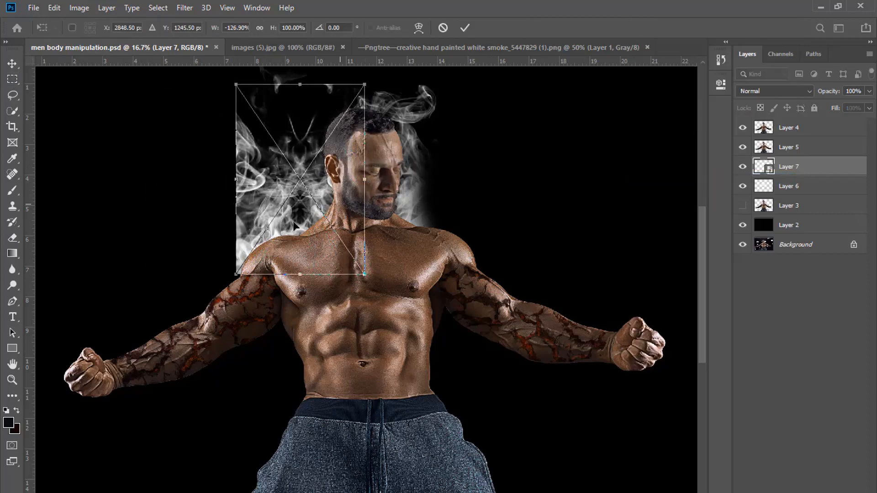
drag(294, 225, 422, 225)
key(Return)
Step: Rasterize Layer 7 and erase the hard outer edge of the mirrored smoke with a 600 px soft eraser
right_click(822, 168)
click(663, 221)
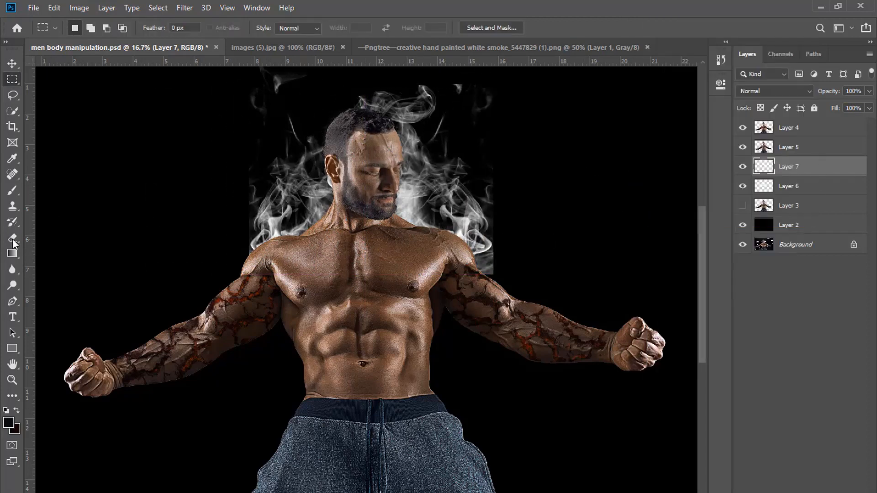
click(12, 239)
mouse_move(489, 284)
mouse_down()
mouse_move(499, 145)
mouse_move(465, 82)
mouse_up()
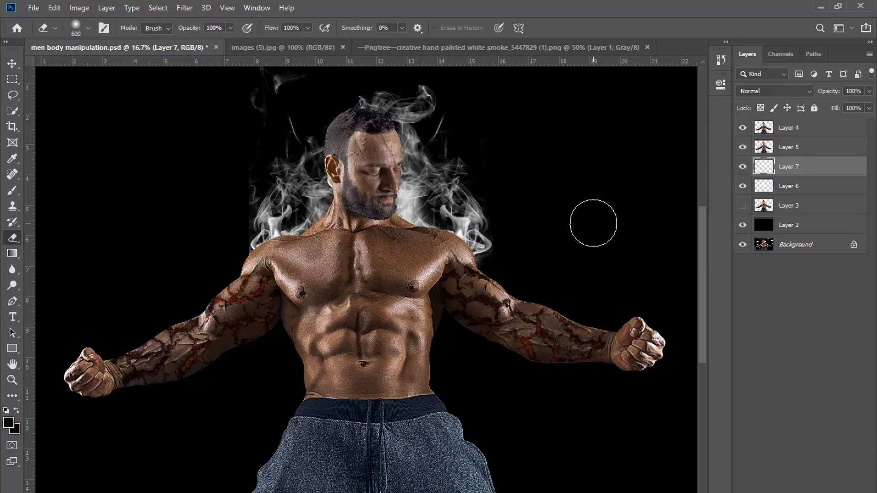
Step: Merge Layer 6 and Layer 7 into one smoke layer and set its opacity to 71%
shift+click(793, 186)
right_click(795, 186)
click(662, 366)
click(870, 91)
drag(871, 105, 853, 107)
Step: Duplicate the merged smoke, narrow it and rotate it about -22.93° beside the left-hand shoulder
key(ctrl+minus)
key(ctrl+j)
key(ctrl+t)
drag(459, 277, 286, 290)
key(Return)
key(ctrl+t)
key(ctrl+plus)
drag(288, 155, 261, 137)
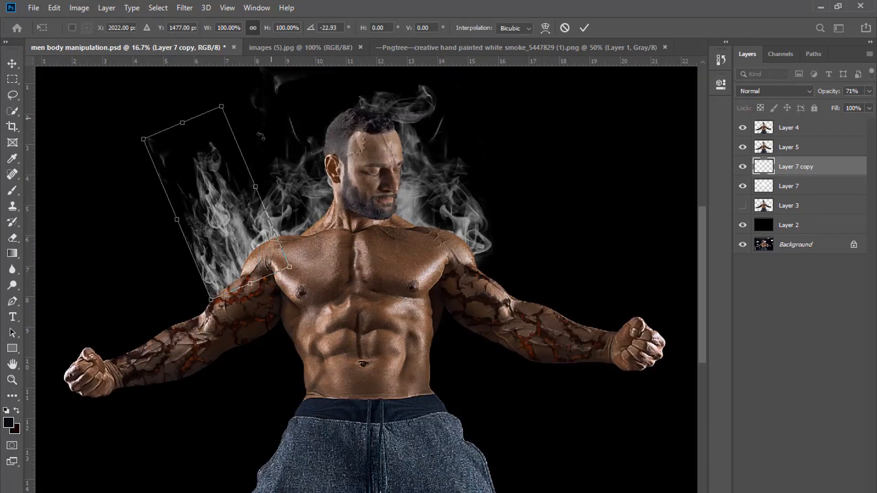
key(Return)
Step: Bring the smoke copy to the front over the left-hand upper arm and erase its upper wisps with a 600 px eraser
key(ctrl+shift+bracketright)
key(ctrl+t)
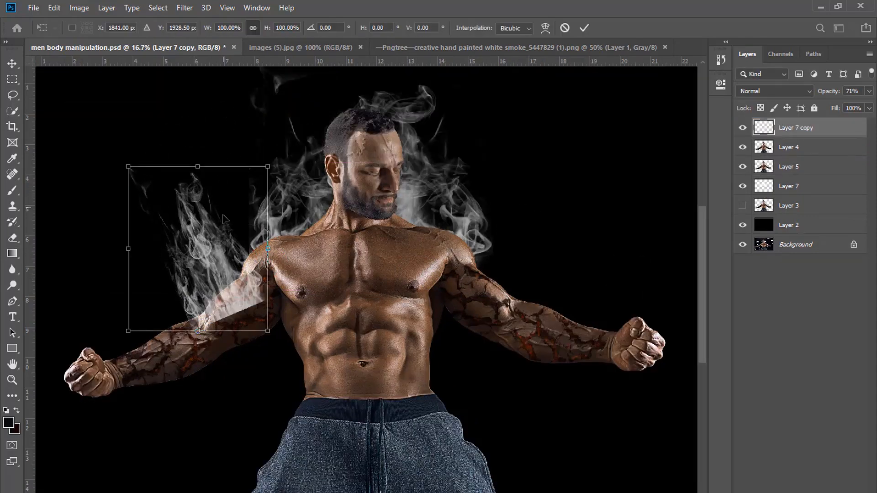
mouse_move(206, 253)
mouse_down()
mouse_move(213, 248)
mouse_move(218, 264)
mouse_up()
drag(331, 292, 332, 284)
key(Return)
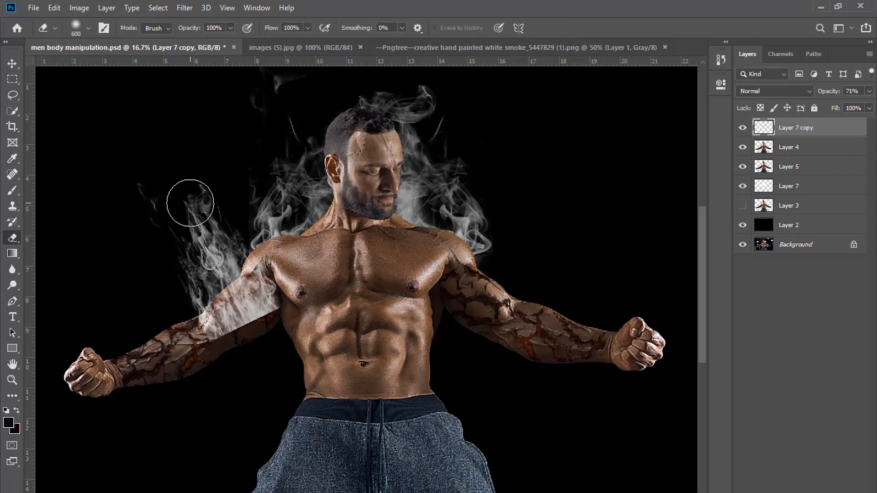
drag(190, 203, 227, 211)
Step: Try to break up the smoke above the arm with the KYLE Bonus Chunky Charcoal brush at 700 px
right_click(422, 339)
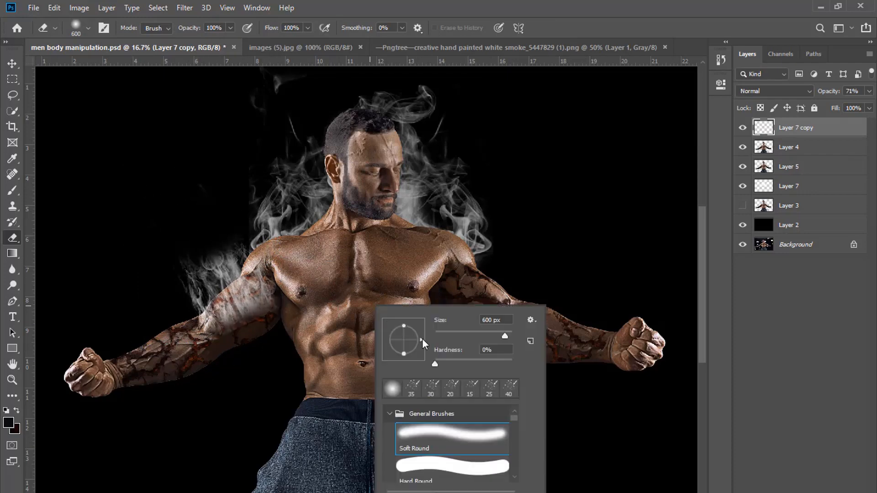
click(412, 388)
key(b)
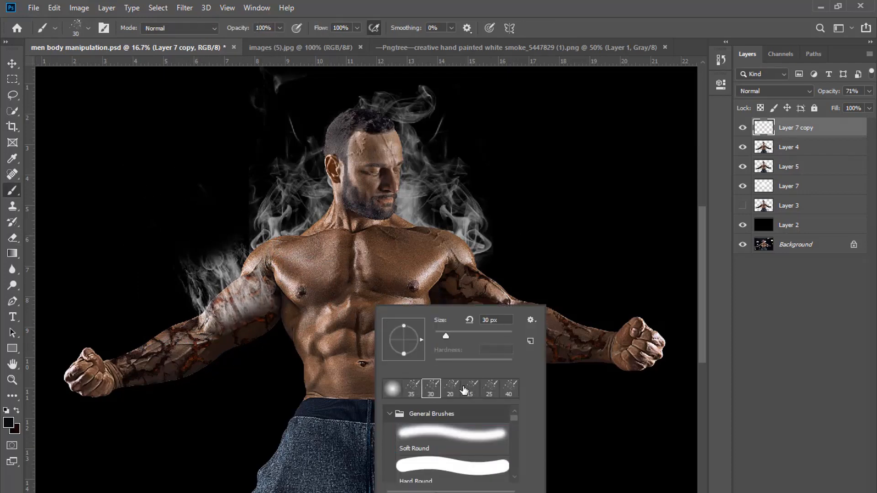
click(490, 388)
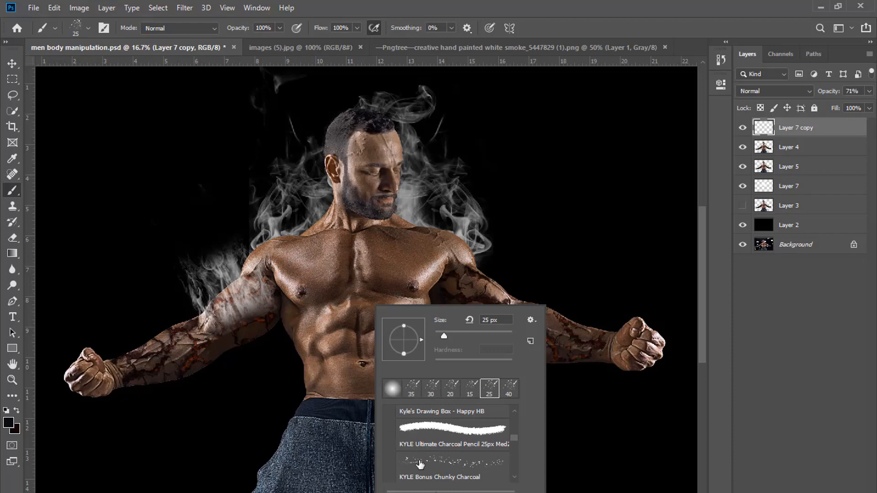
click(420, 463)
click(165, 207)
key(bracketright)
key(bracketright)
key(bracketright)
key(bracketright)
key(bracketright)
key(bracketright)
key(bracketright)
key(bracketright)
key(bracketright)
key(bracketright)
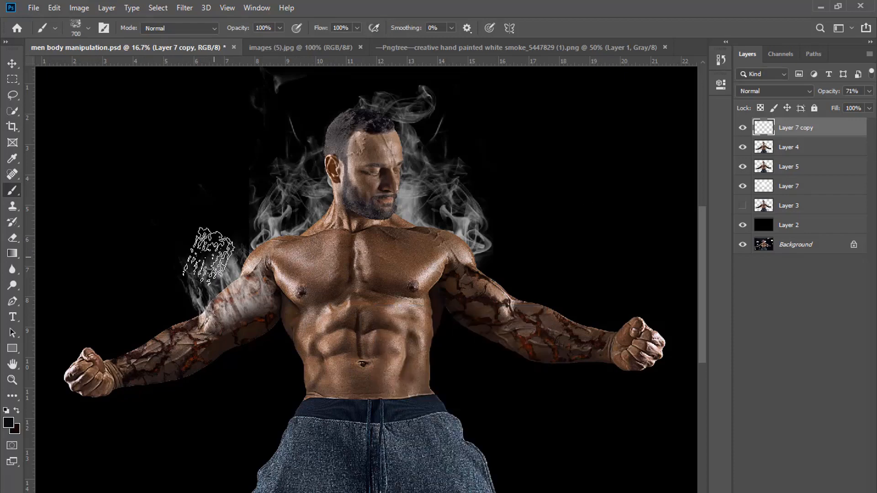
mouse_move(208, 256)
mouse_down()
mouse_move(214, 236)
mouse_move(188, 270)
mouse_up()
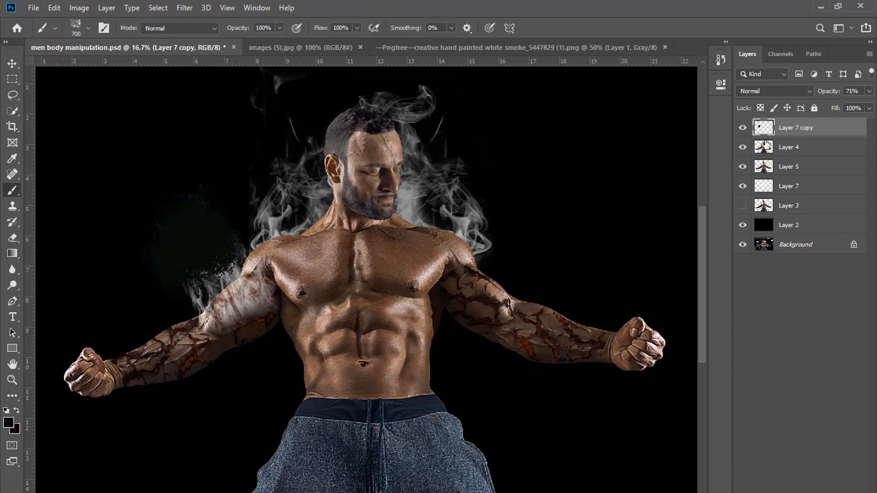
Step: Undo the charcoal brush strokes painted beside the left-hand arm
ctrl+click(763, 129)
key(ctrl+d)
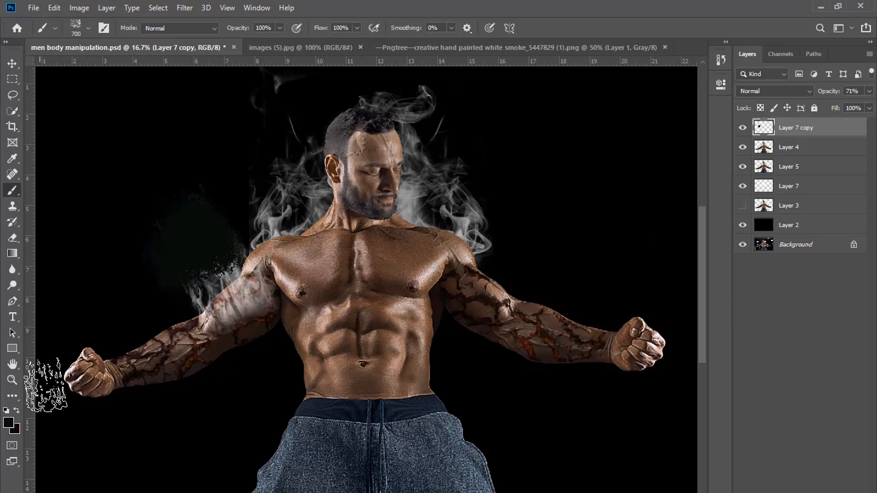
key(ctrl+z)
key(ctrl+z)
Step: Soften the outer edge of the arm smoke on Layer 7 copy with a 400 px soft round eraser
scroll(513, 289, up, 3)
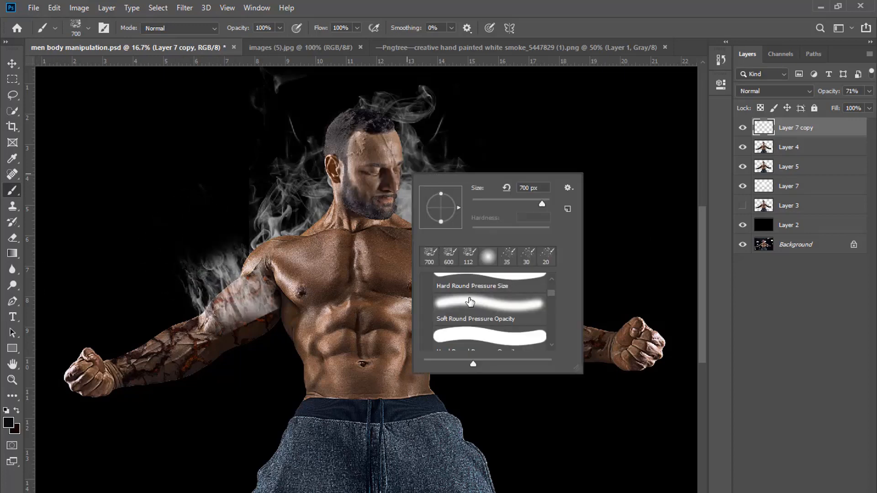
click(12, 238)
right_click(481, 260)
scroll(536, 390, up, 3)
click(535, 393)
click(556, 140)
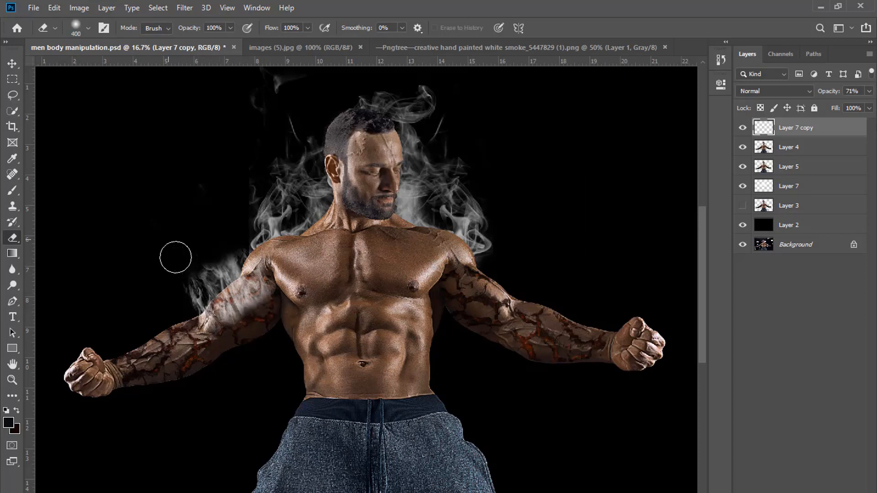
Step: Lower Layer 7 copy's opacity to 42% and erase the smoke covering the cracked upper arm
click(869, 92)
drag(853, 105, 836, 105)
mouse_move(278, 290)
mouse_down()
mouse_move(282, 349)
mouse_move(222, 319)
mouse_up()
Step: Transform the smoke copy so it rises along the upper edge of the left-hand arm
key(ctrl+t)
drag(275, 260, 264, 259)
drag(265, 329, 280, 341)
drag(214, 310, 209, 302)
key(Return)
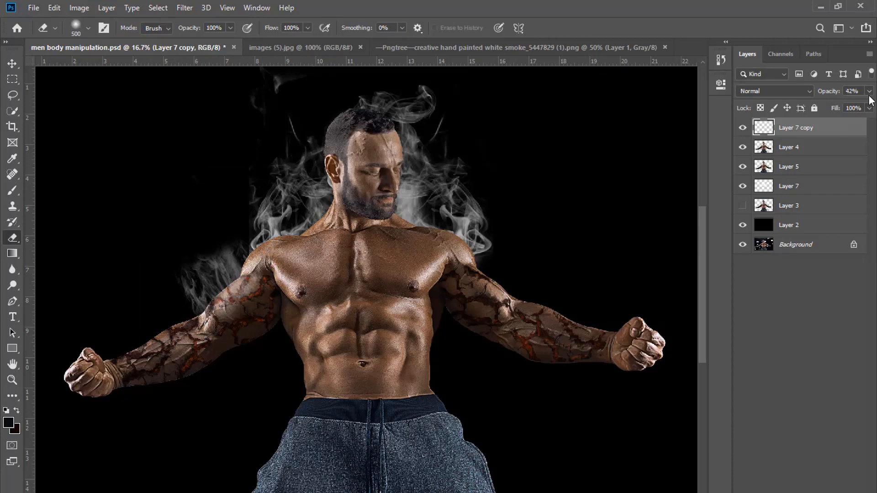
Step: Set Layer 7 copy's opacity to 57% and enlarge the eraser to 1500 px
click(869, 93)
click(844, 105)
key(bracketright)
key(bracketright)
key(bracketright)
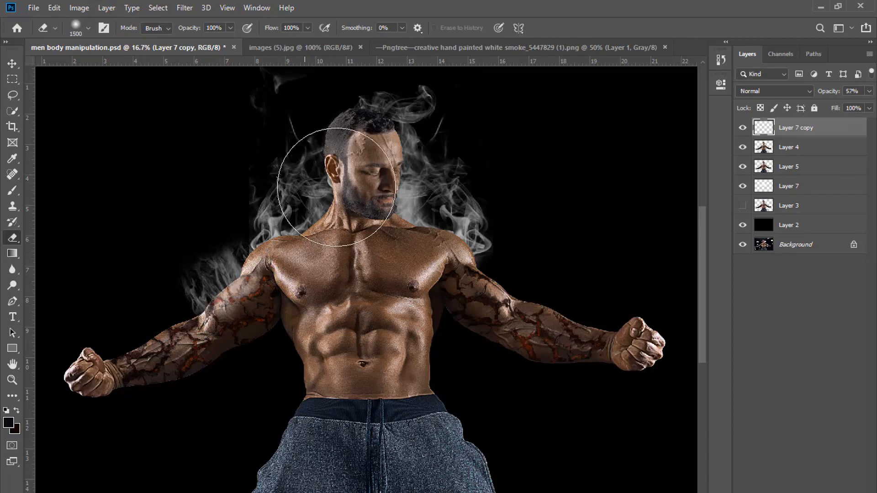
Step: Reduce the eraser size and delete the Layer 7 copy smoke layer
key(bracketleft)
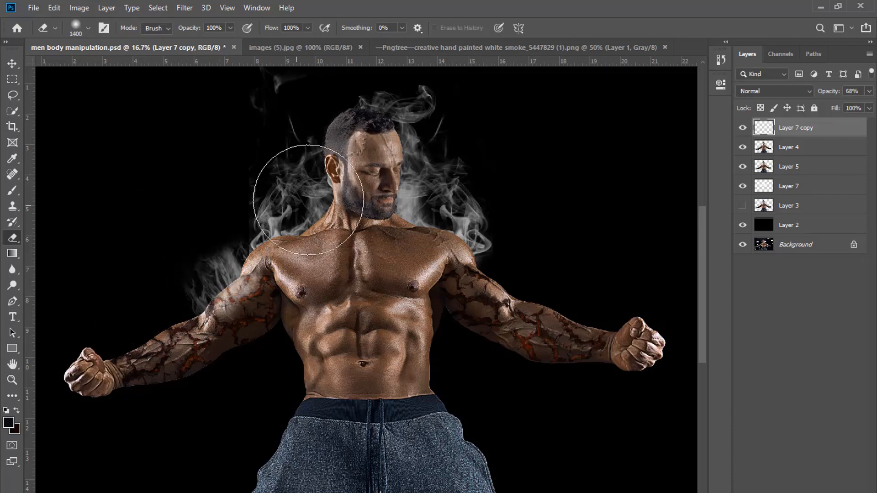
key(bracketleft)
key(Delete)
Step: Copy the white smoke from the Pngtree smoke document and paste it into men body manipulation.psd
click(497, 50)
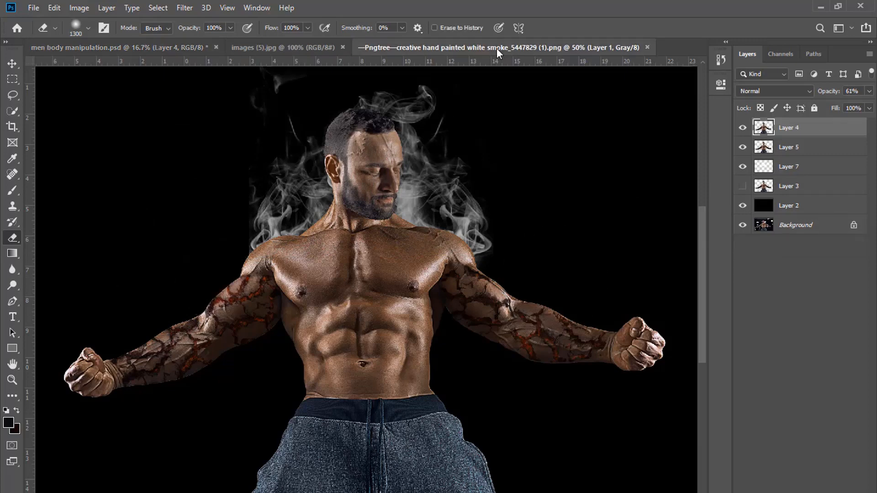
key(ctrl+c)
click(142, 50)
key(ctrl+v)
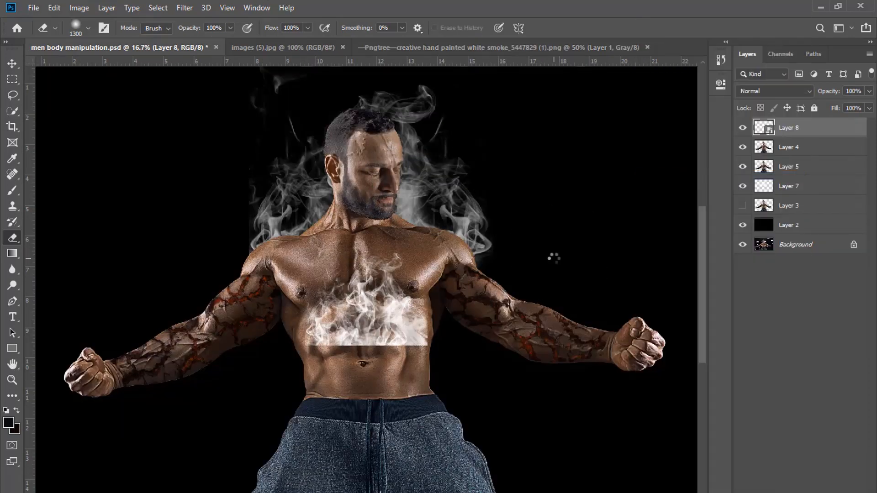
Step: Rotate the pasted smoke about -33°, scale it to about 73% by 86% and place it over the left-hand upper arm
key(ctrl+t)
drag(399, 317, 282, 280)
drag(345, 240, 324, 205)
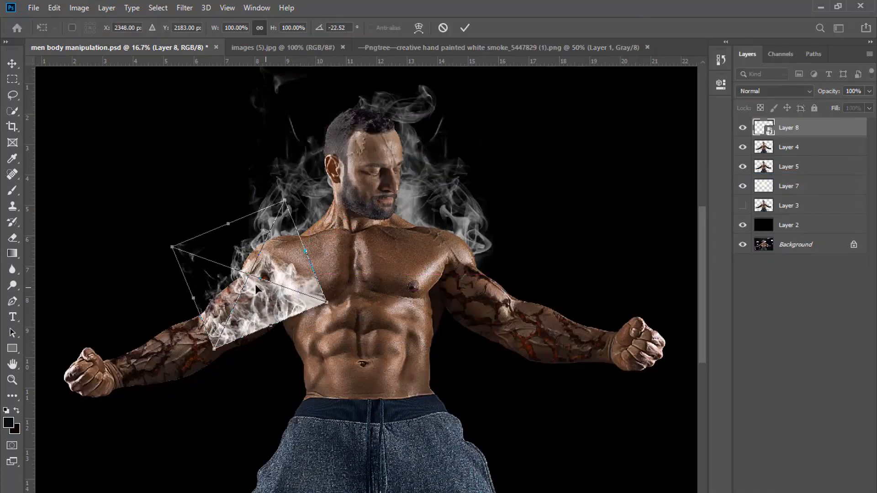
drag(256, 284, 212, 284)
drag(286, 349, 299, 334)
drag(287, 289, 256, 292)
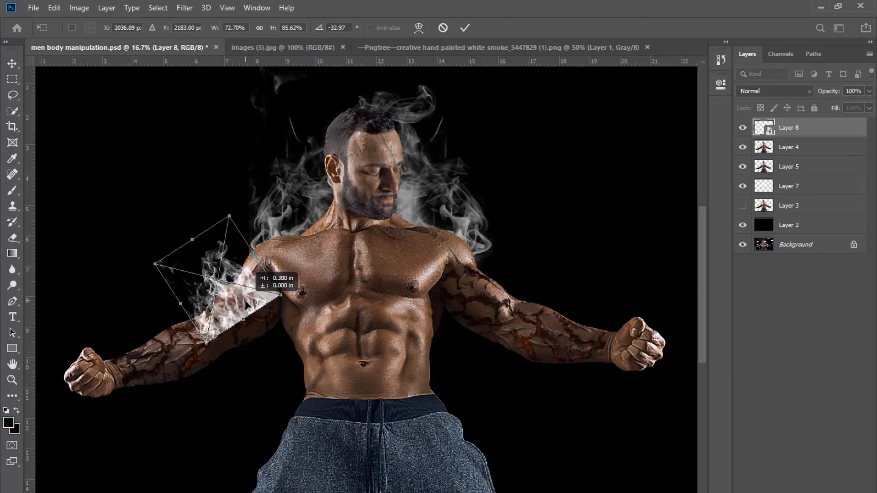
key(Return)
Step: Try the 284 px speckled brush tip for the eraser at an enlarged size
key(e)
key(ctrl+plus)
right_click(286, 315)
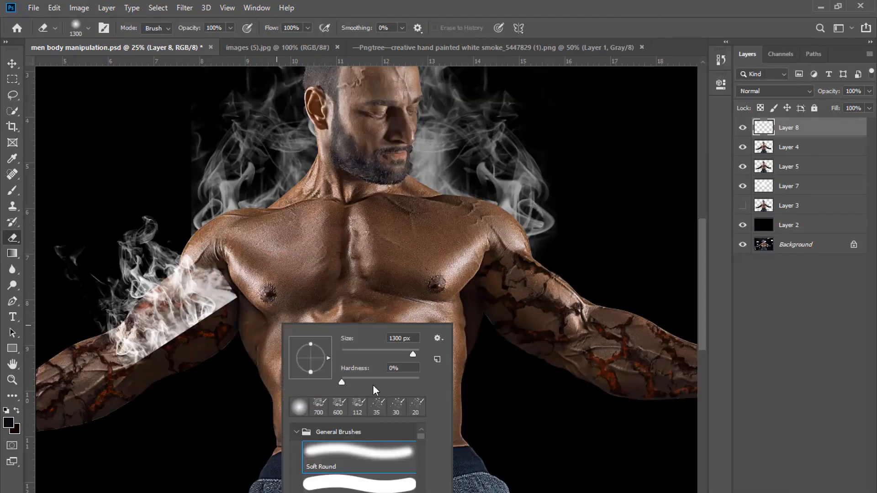
click(104, 28)
click(665, 169)
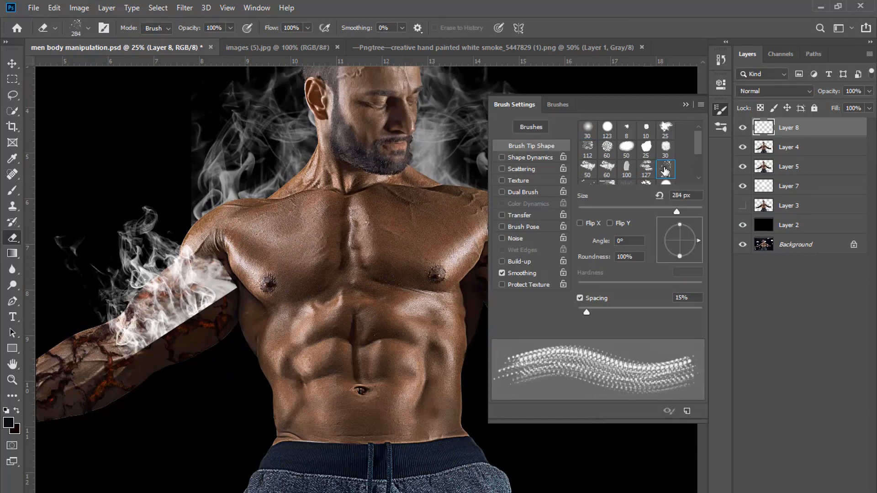
click(701, 104)
click(730, 178)
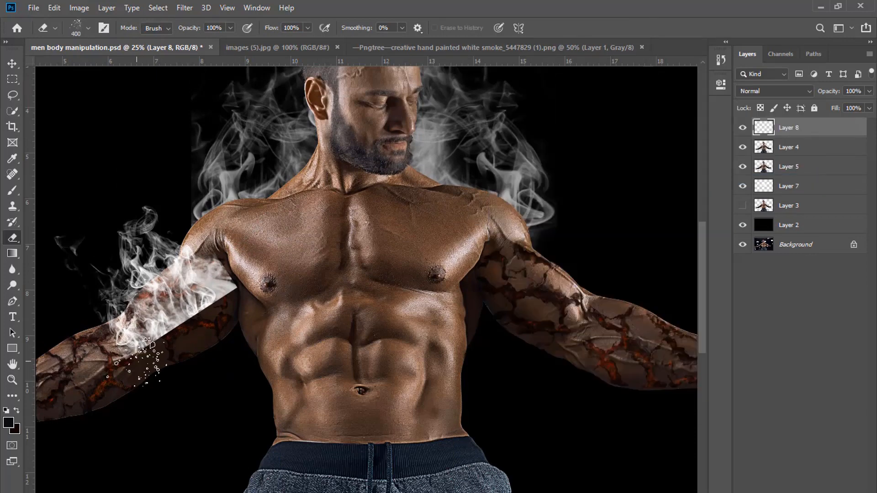
key(bracketright)
key(bracketright)
key(bracketright)
key(bracketright)
Step: Switch the eraser to the 127 px textured brush tip and enlarge it to 500 px
click(103, 28)
scroll(628, 201, up, 1)
click(646, 169)
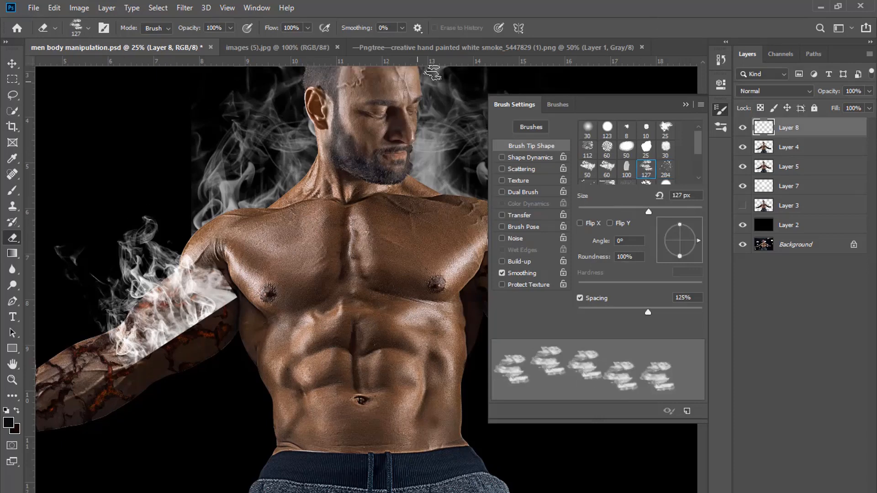
click(701, 106)
click(745, 180)
key(bracketright)
key(bracketright)
key(bracketright)
key(bracketright)
key(bracketright)
key(bracketright)
key(bracketright)
key(bracketright)
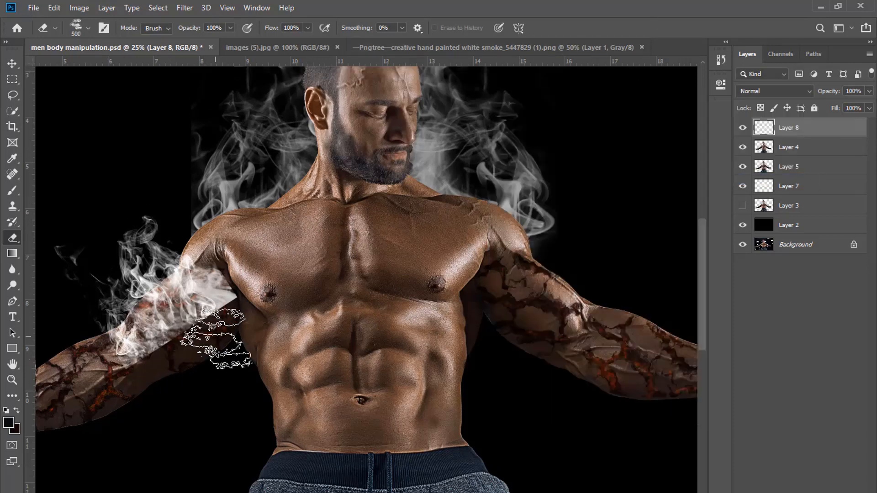
Step: Enlarge the eraser to 900 px after erasing the smoke's straight lower edge, and set Layer 8's opacity to 75%
key(ctrl+minus)
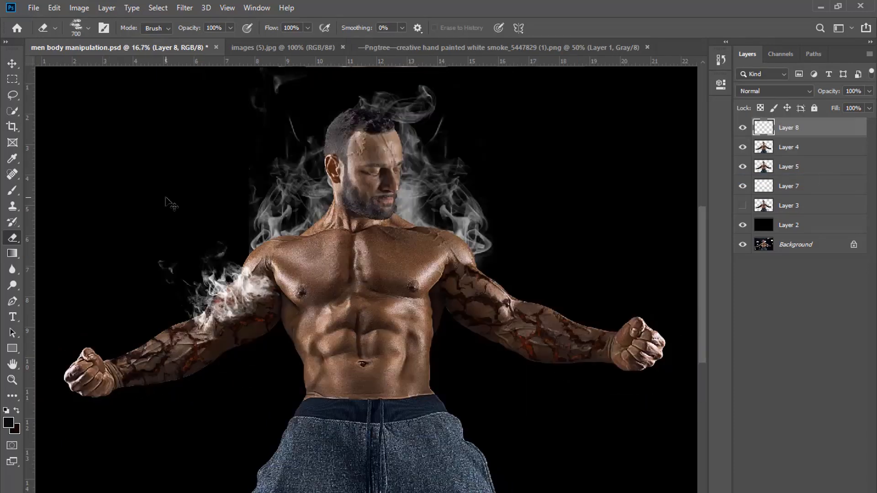
key(bracketright)
key(bracketright)
key(bracketright)
click(870, 90)
drag(845, 105, 854, 101)
Step: Switch the eraser to a soft round tip and stretch the Layer 8 smoke upward above the upper arm
right_click(395, 281)
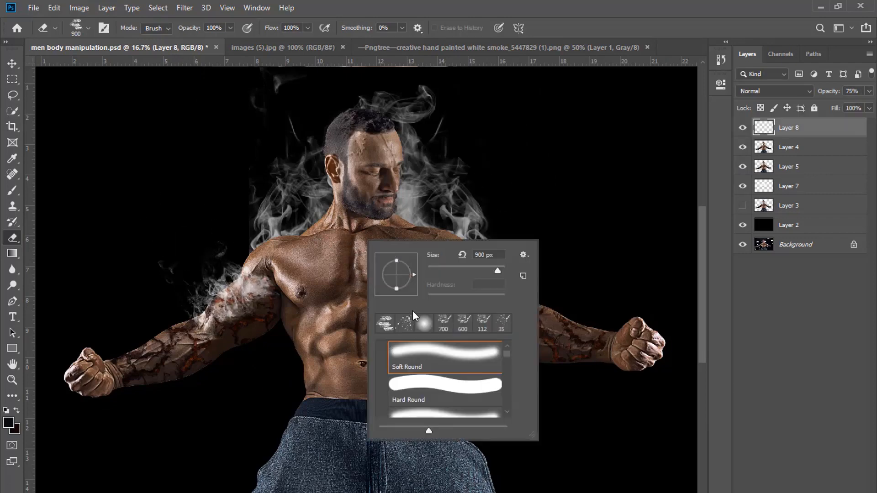
double_click(425, 327)
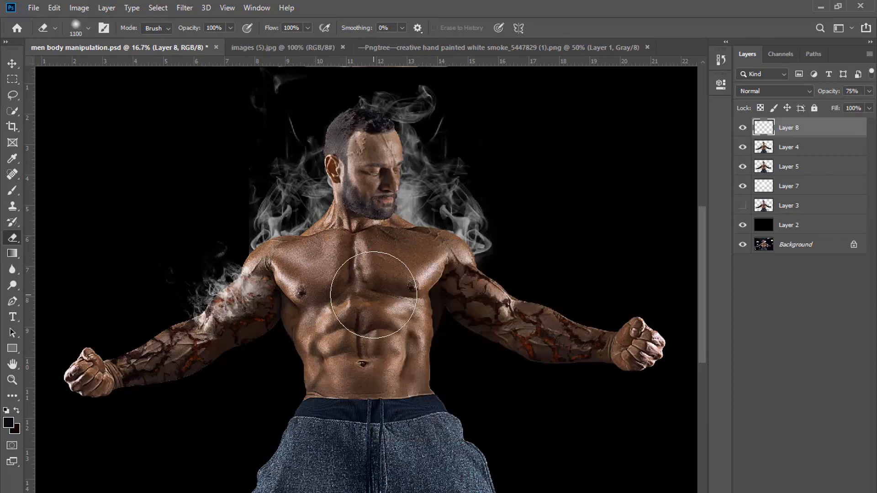
key(ctrl+t)
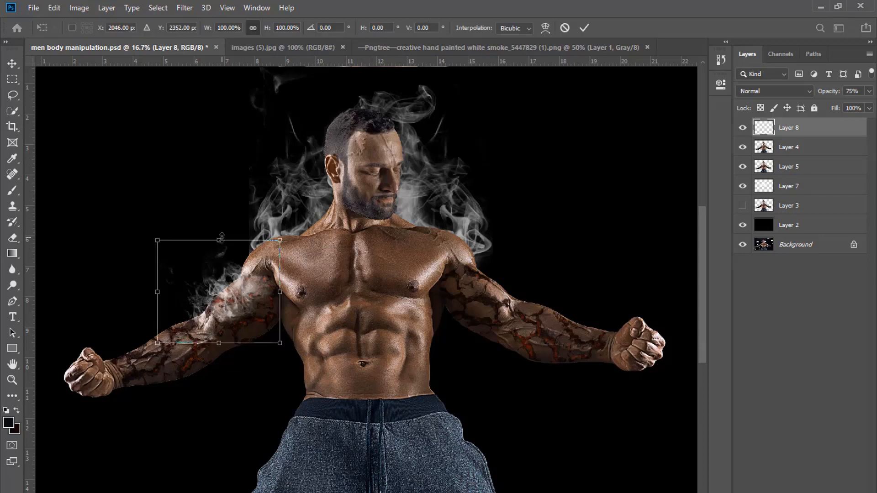
drag(219, 240, 219, 222)
drag(157, 361, 170, 338)
key(Return)
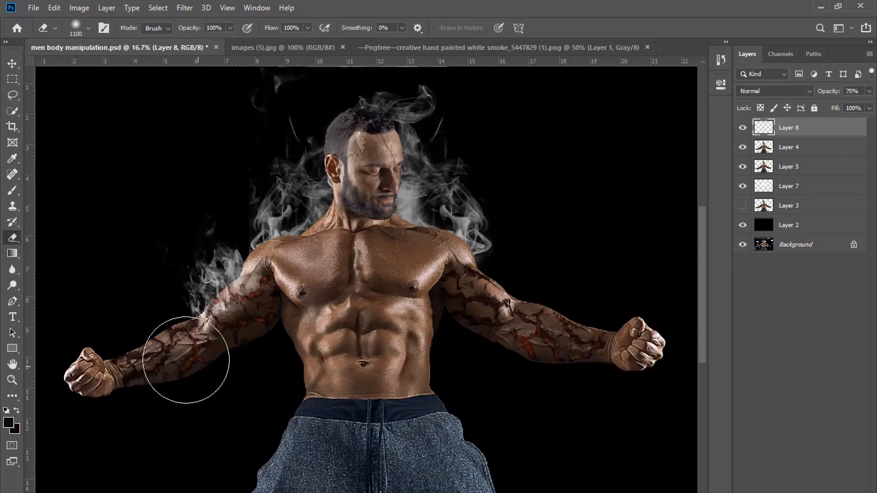
Step: Adjust the soft eraser size and fade the stray wisps around the left-hand upper arm smoke
key(bracketleft)
key(bracketleft)
key(bracketleft)
key(bracketleft)
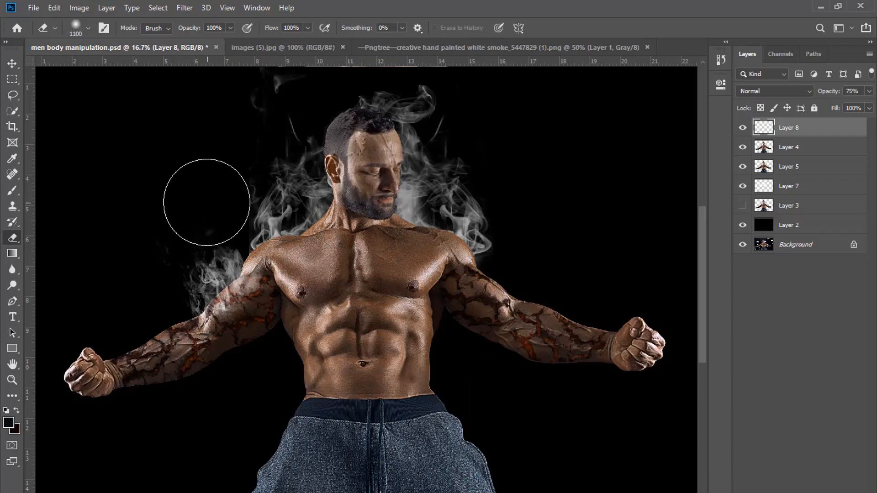
Step: Duplicate the Layer 8 smoke onto the left-hand forearm, transform it and erase the part covering the skin
mouse_move(208, 307)
mouse_down()
mouse_move(159, 333)
mouse_move(225, 327)
mouse_up()
key(ctrl+t)
key(Return)
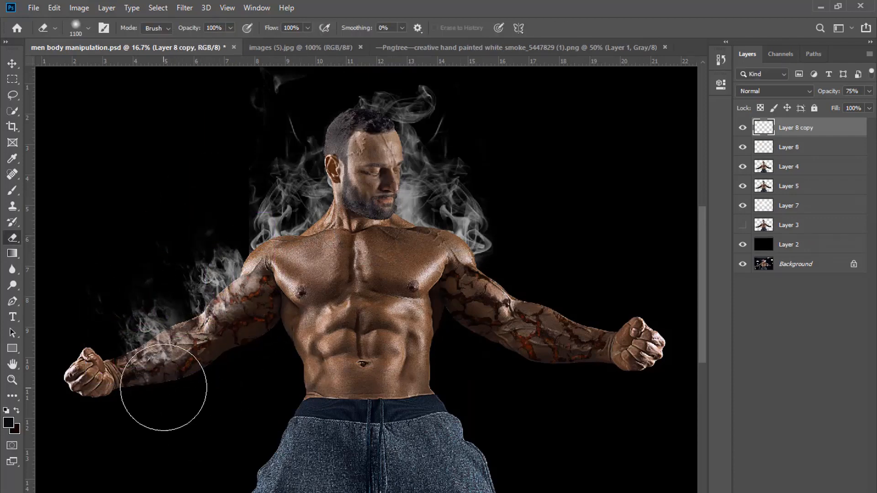
drag(163, 387, 272, 420)
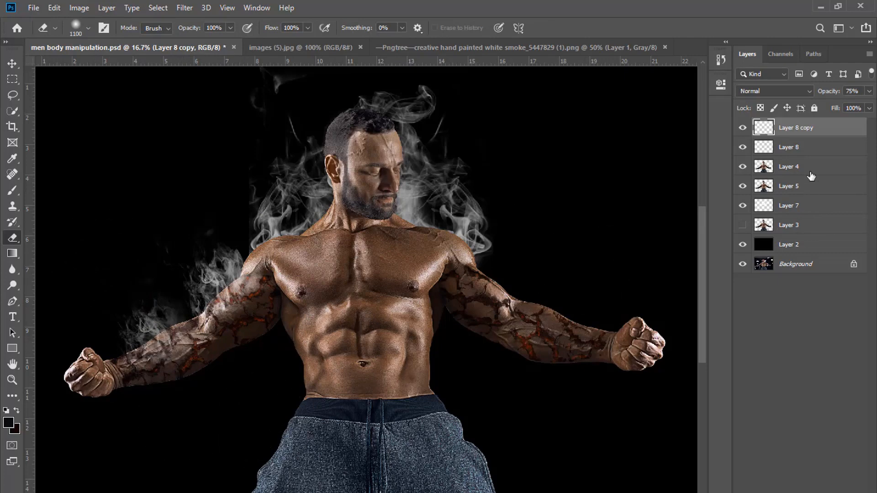
Step: Duplicate the Layer 8 smoke onto the right-hand upper arm and transform it to follow the arm's upper edge
click(800, 149)
drag(226, 282, 475, 272)
key(ctrl+t)
drag(565, 222, 536, 301)
drag(474, 279, 502, 298)
drag(537, 228, 559, 208)
drag(512, 297, 511, 287)
key(Return)
Step: Erase the smoke overlapping the right-hand upper arm and set Layer 8 copy 2's opacity to 64%
mouse_move(431, 309)
mouse_down()
mouse_move(560, 323)
mouse_move(418, 370)
mouse_up()
click(869, 91)
drag(856, 105, 848, 104)
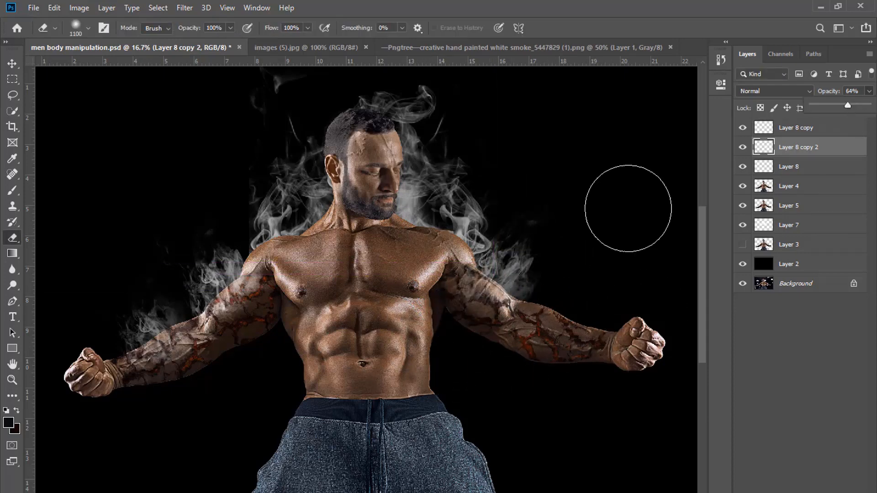
click(558, 259)
Step: Duplicate Layer 8 copy 2 and transform the copy so its smoke rises from the right-hand forearm
key(ctrl+j)
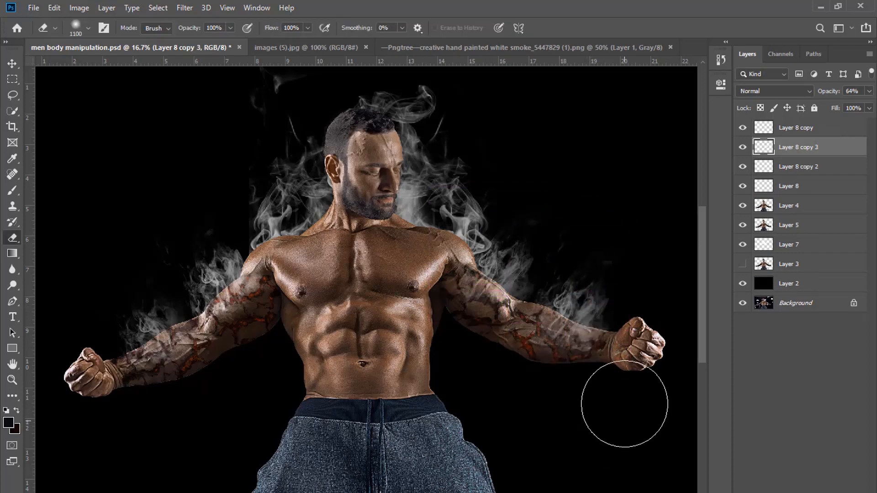
key(ctrl+t)
drag(630, 180, 621, 175)
key(Return)
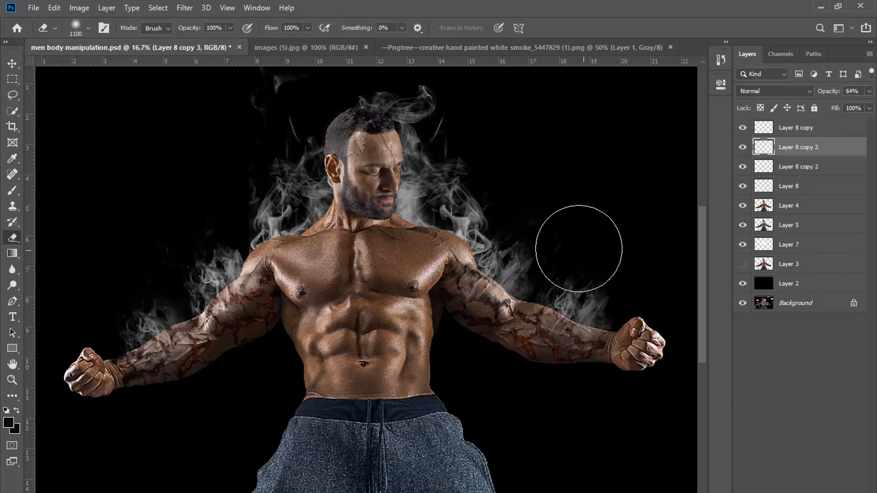
Step: Erase the faint stray wisps above the right-hand arm on Layer 8 copy 2 and Layer 8 copy 3
click(788, 168)
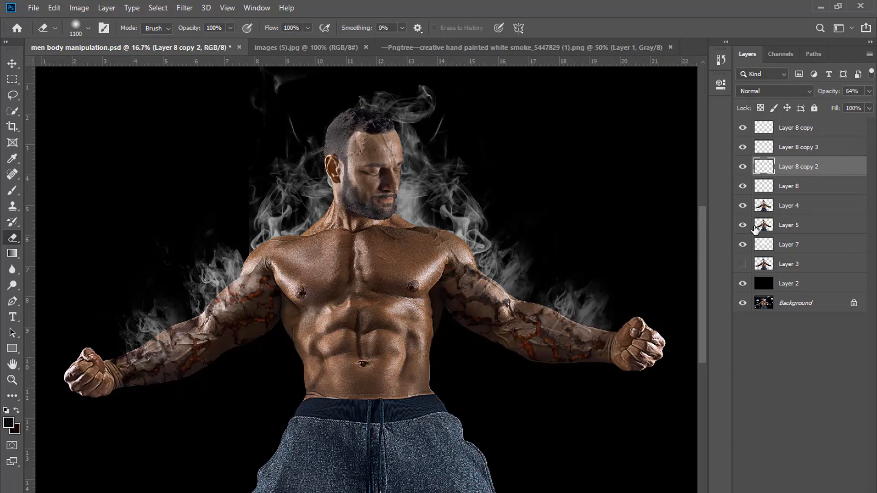
click(799, 147)
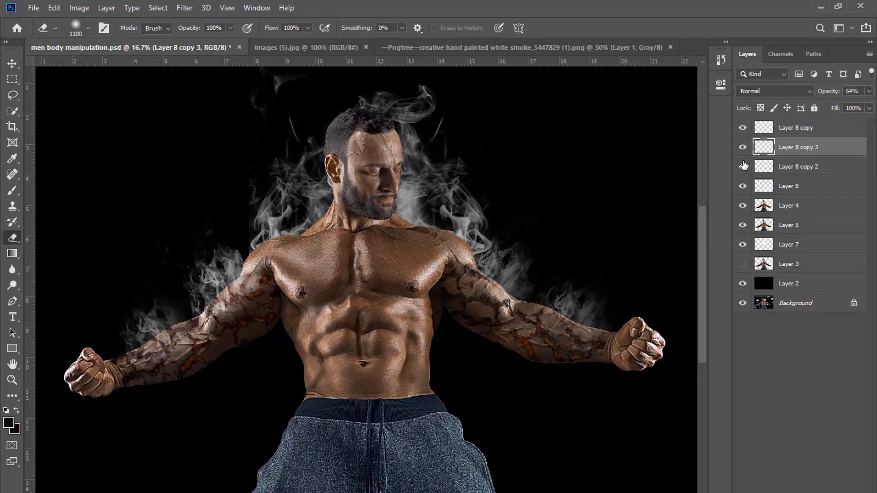
key(alt+bracketleft)
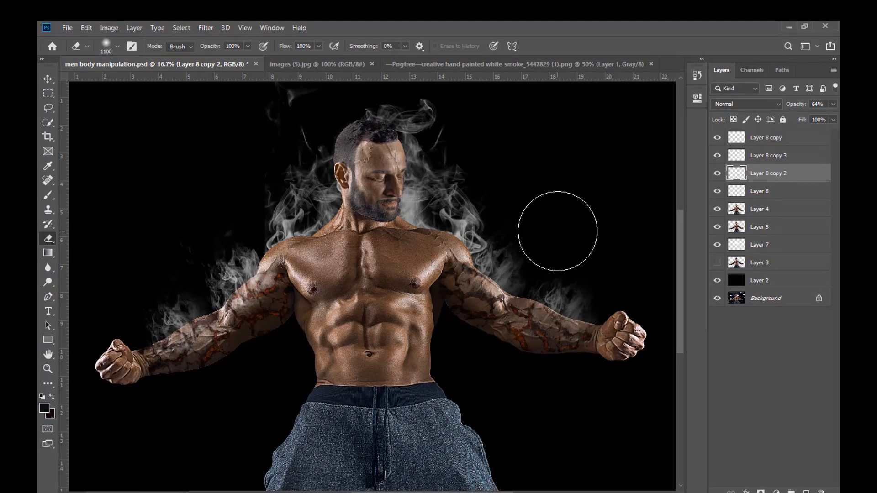